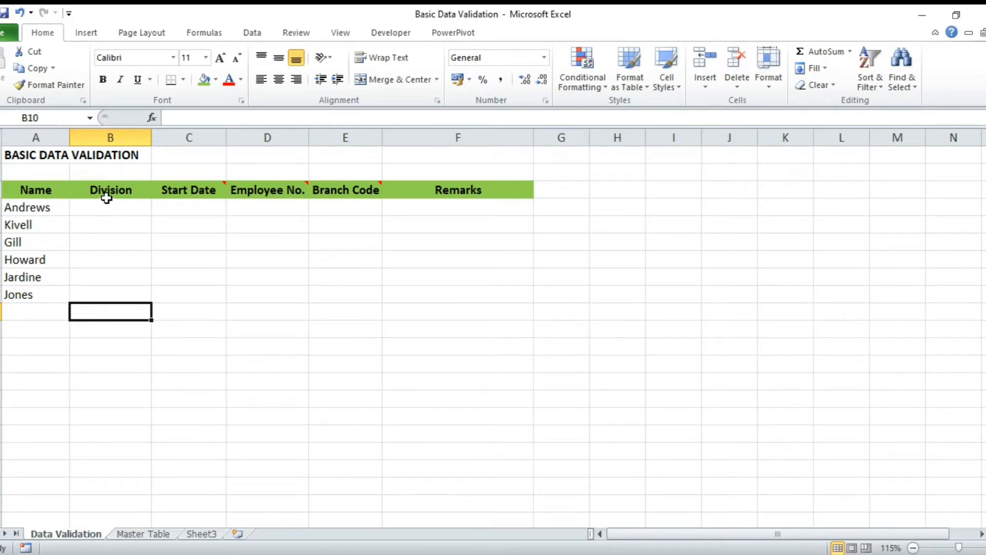
Step: Add List data validation to Division cell B4 with the source Admin,Sales,Collection
{"action": "left_click", "coordinate": [107, 208]}
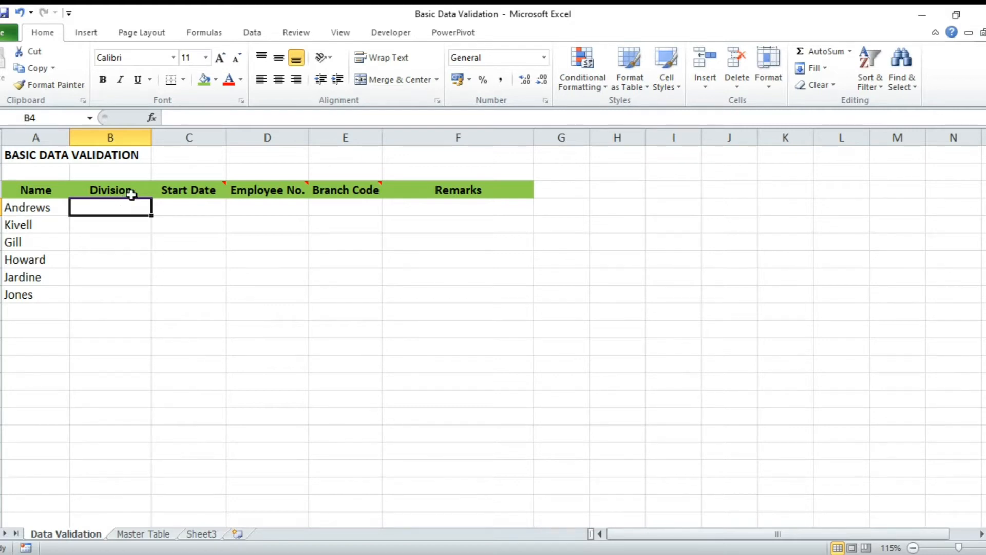
{"action": "mouse_move", "coordinate": [300, 189]}
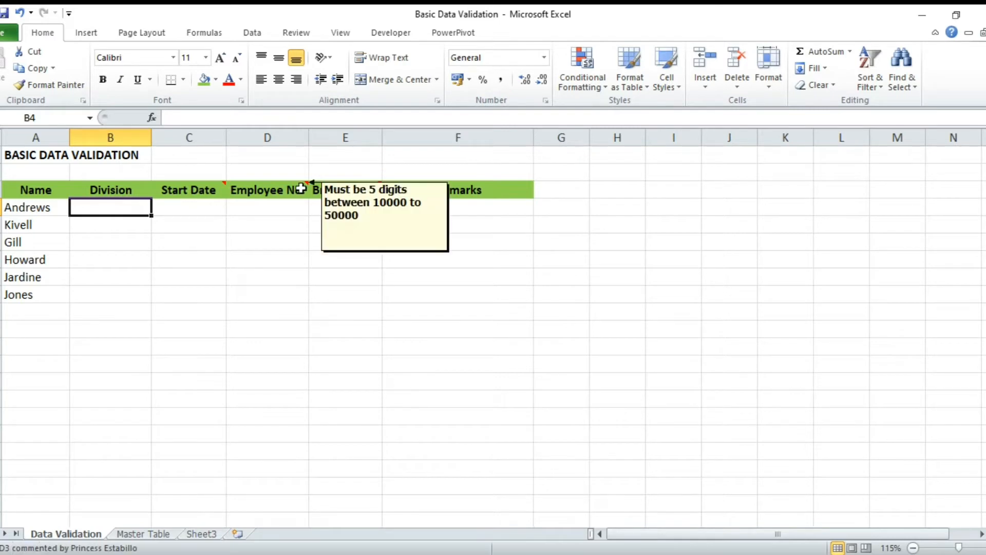
{"action": "left_click", "coordinate": [257, 36]}
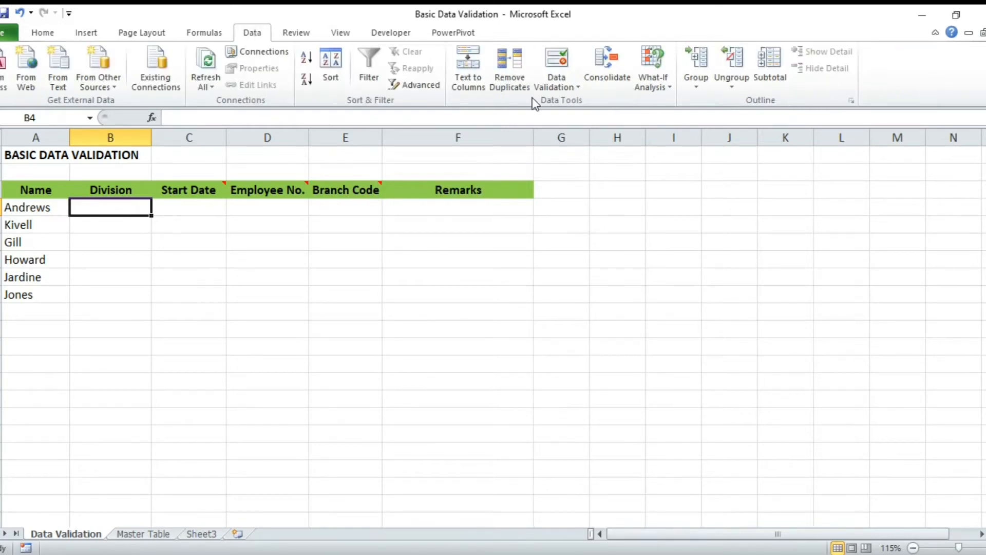
{"action": "left_click", "coordinate": [557, 62]}
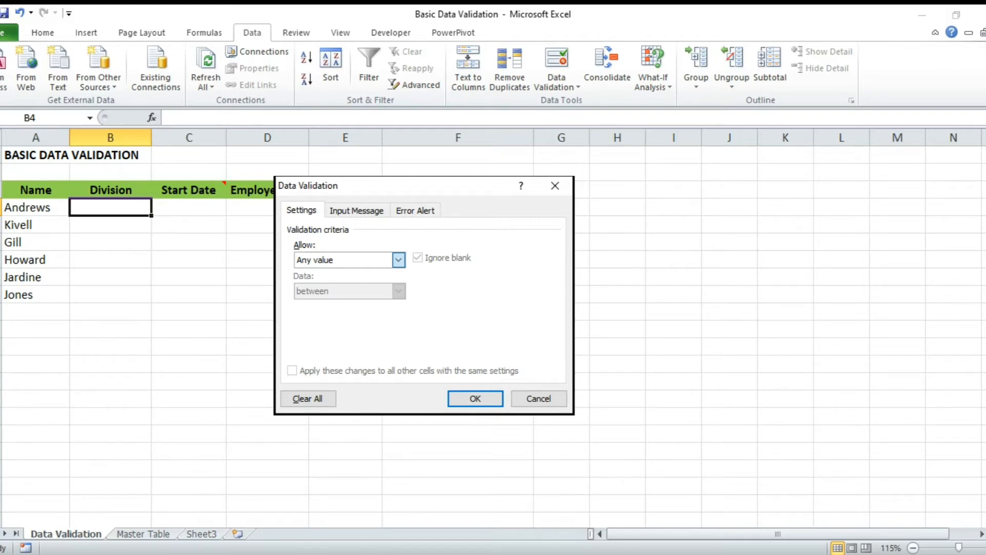
{"action": "left_click", "coordinate": [307, 307]}
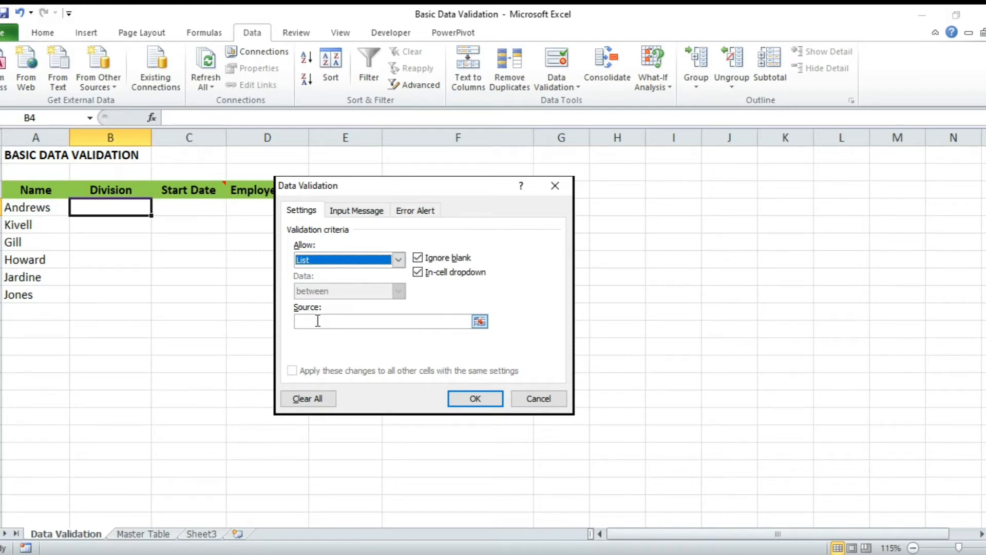
{"action": "left_click", "coordinate": [318, 321]}
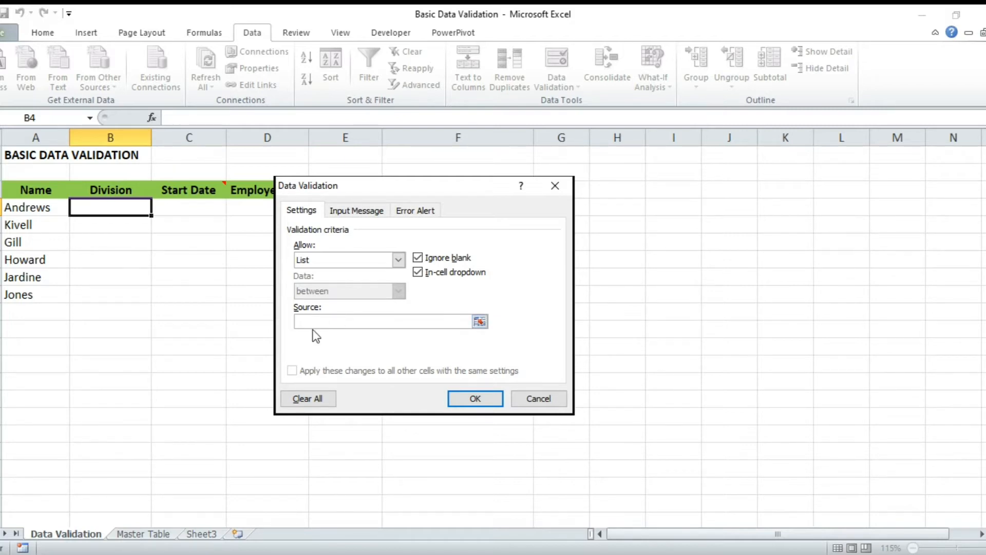
{"action": "type", "text": "Admin,"}
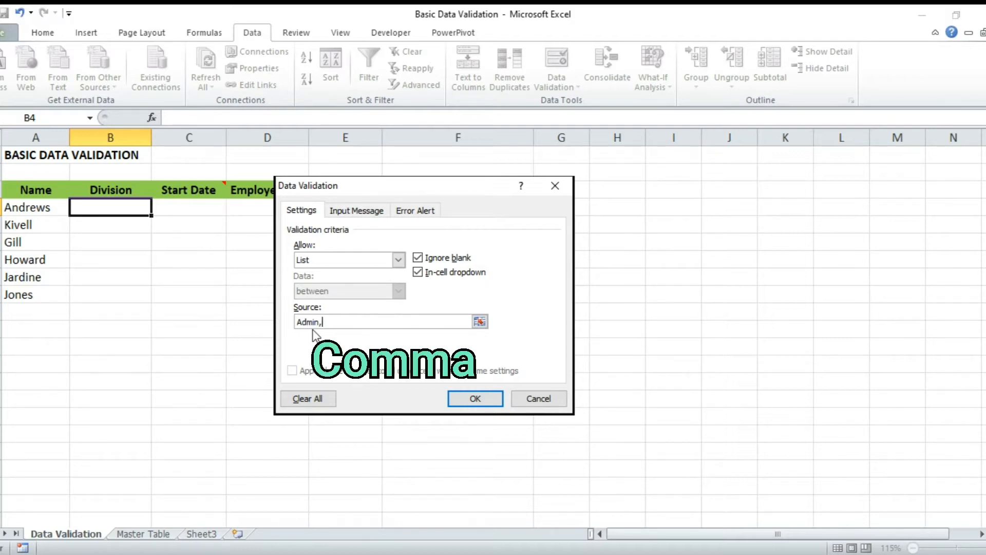
{"action": "type", "text": "Sales,Collection"}
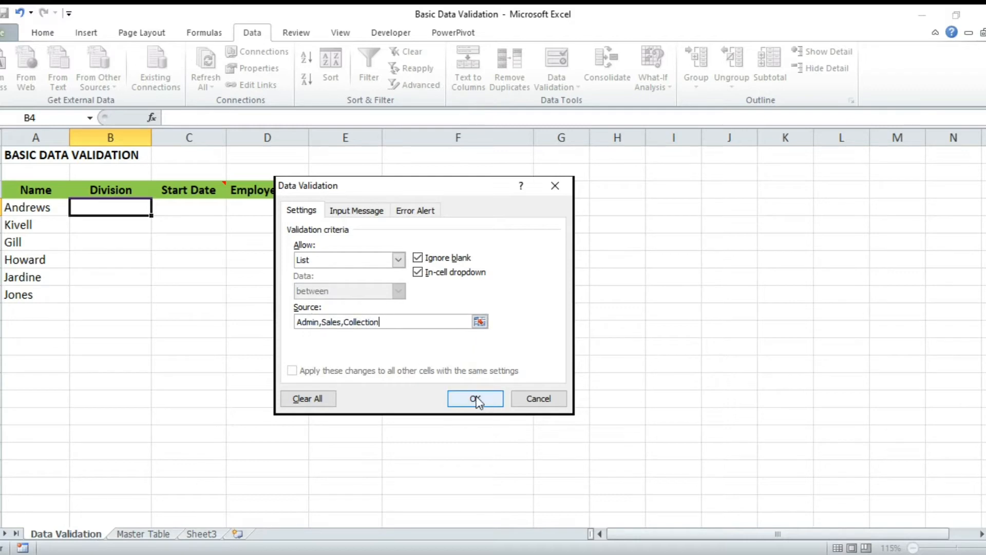
{"action": "left_click", "coordinate": [475, 399]}
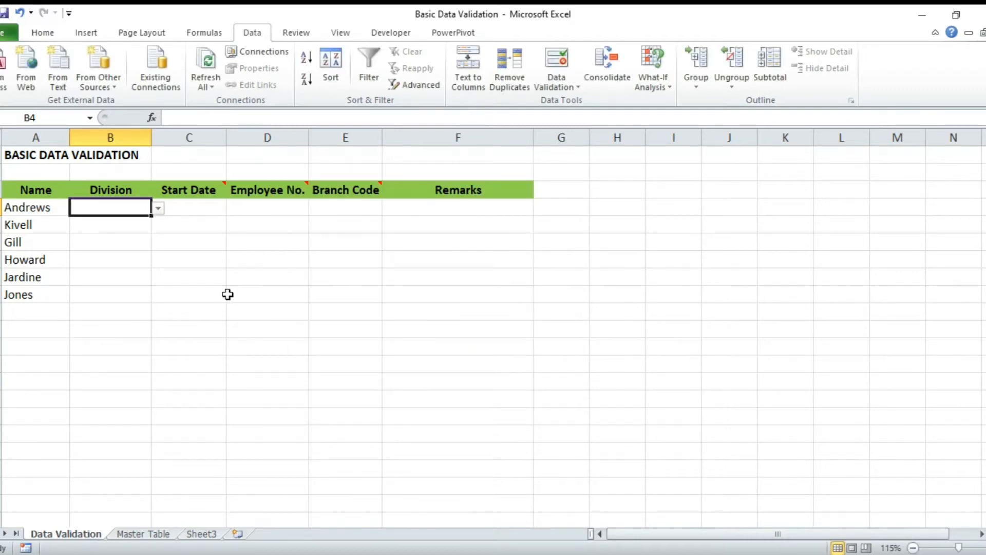
Step: Examine the choices offered by the dropdown in cell B4 without picking one
{"action": "left_click", "coordinate": [159, 209]}
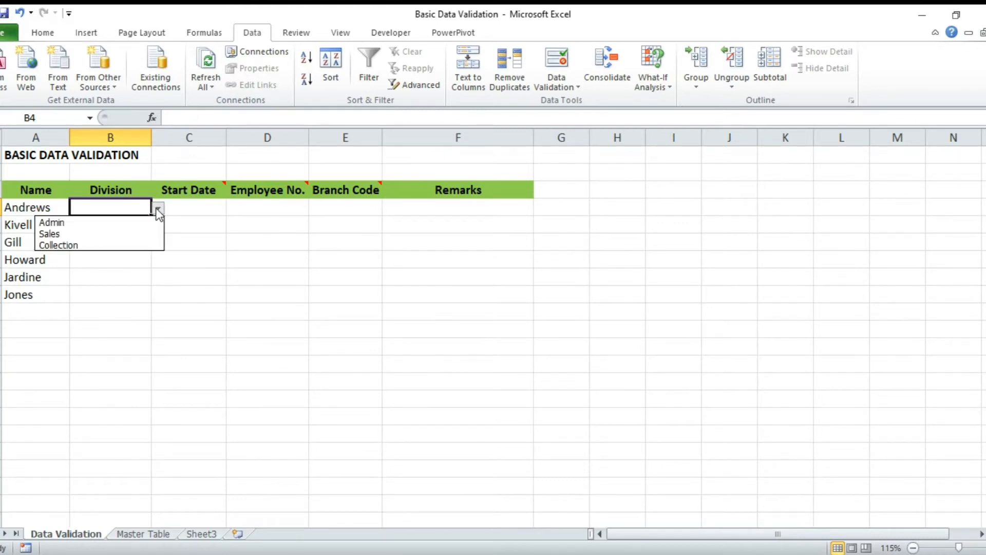
{"action": "left_click", "coordinate": [157, 209]}
{"action": "left_click", "coordinate": [159, 211]}
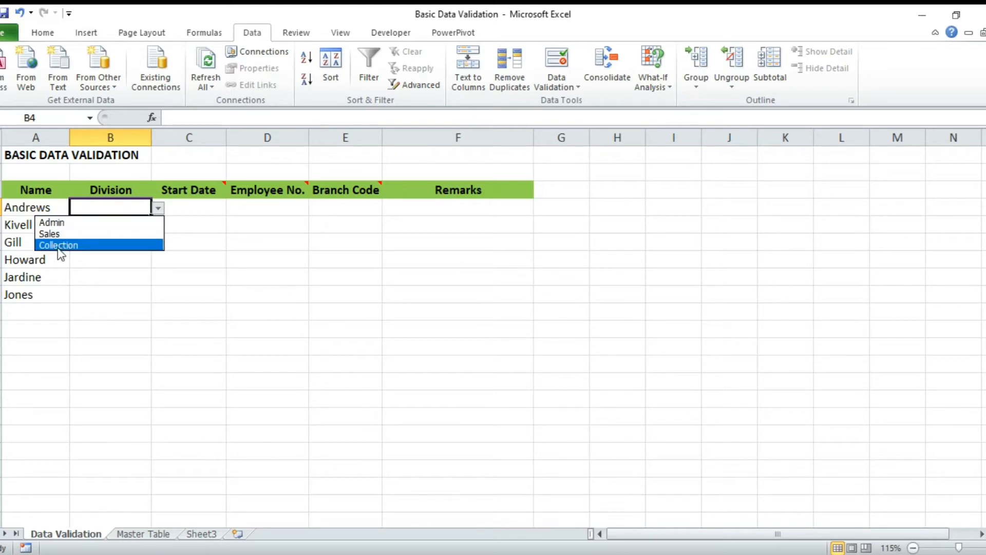
{"action": "left_click", "coordinate": [296, 250]}
{"action": "left_click", "coordinate": [158, 209]}
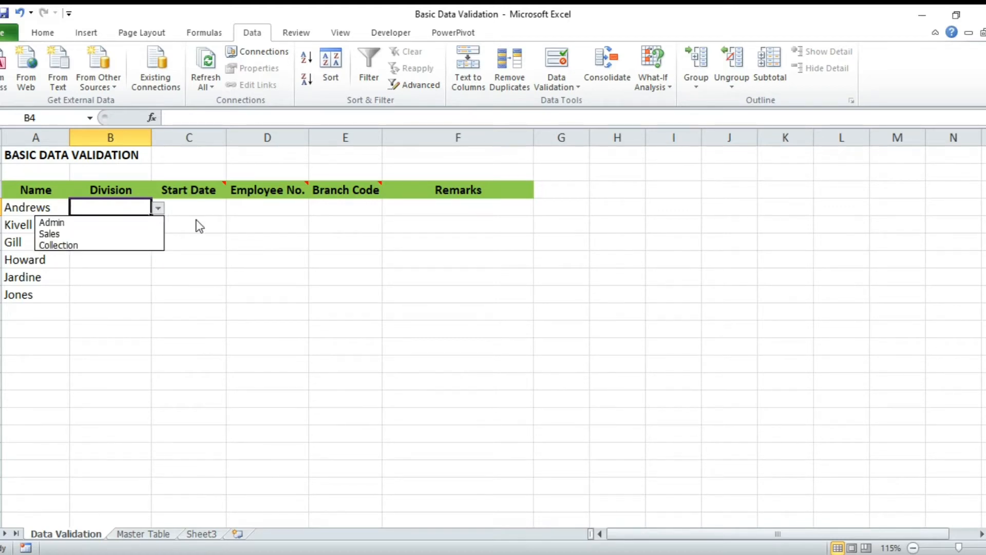
{"action": "left_click", "coordinate": [165, 207]}
{"action": "left_click", "coordinate": [162, 209]}
{"action": "key", "text": "Left"}
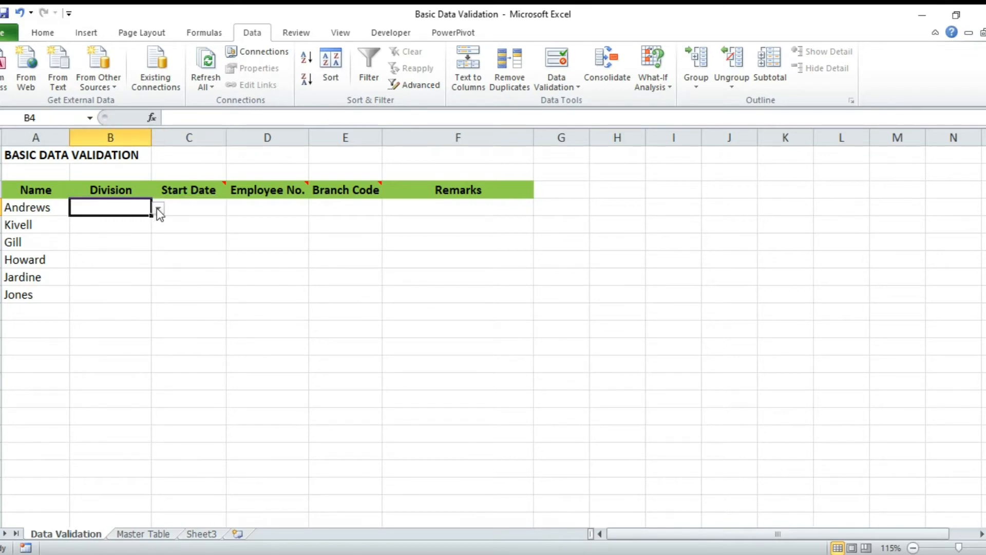
{"action": "left_click", "coordinate": [157, 208]}
{"action": "key", "text": "Escape"}
{"action": "left_click", "coordinate": [157, 208]}
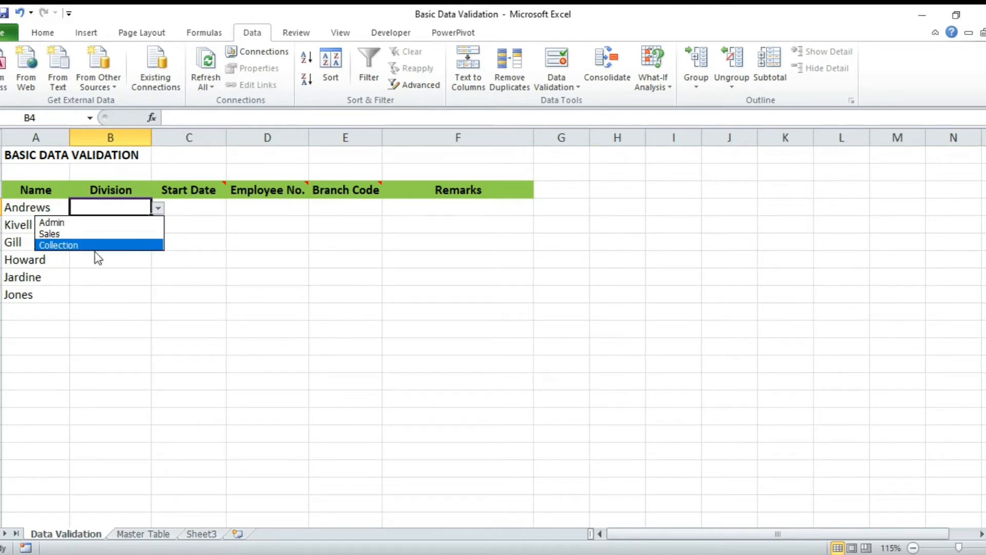
{"action": "left_click", "coordinate": [219, 235]}
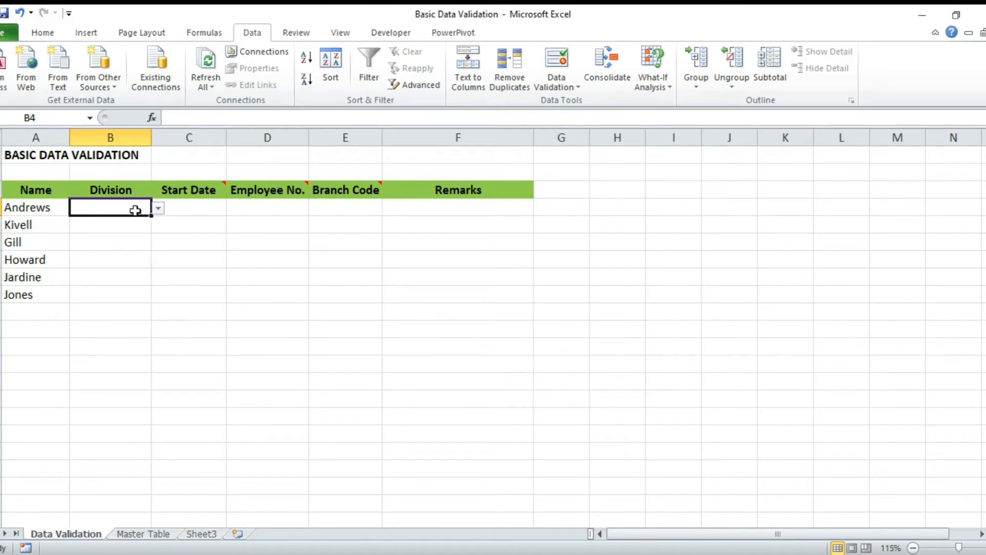
Step: Review the list source in cell B4's data validation settings and close them without changes
{"action": "left_click", "coordinate": [563, 70]}
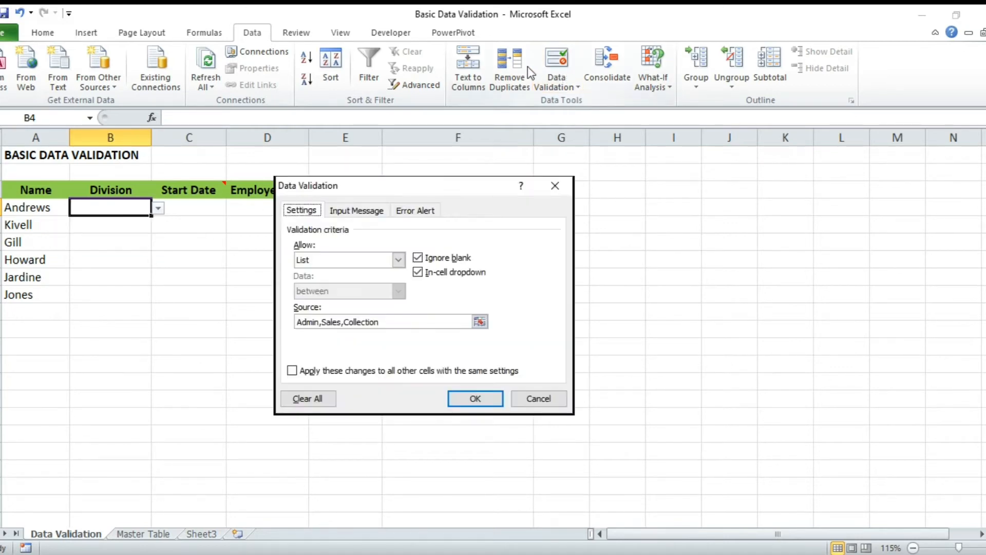
{"action": "left_click", "coordinate": [403, 322]}
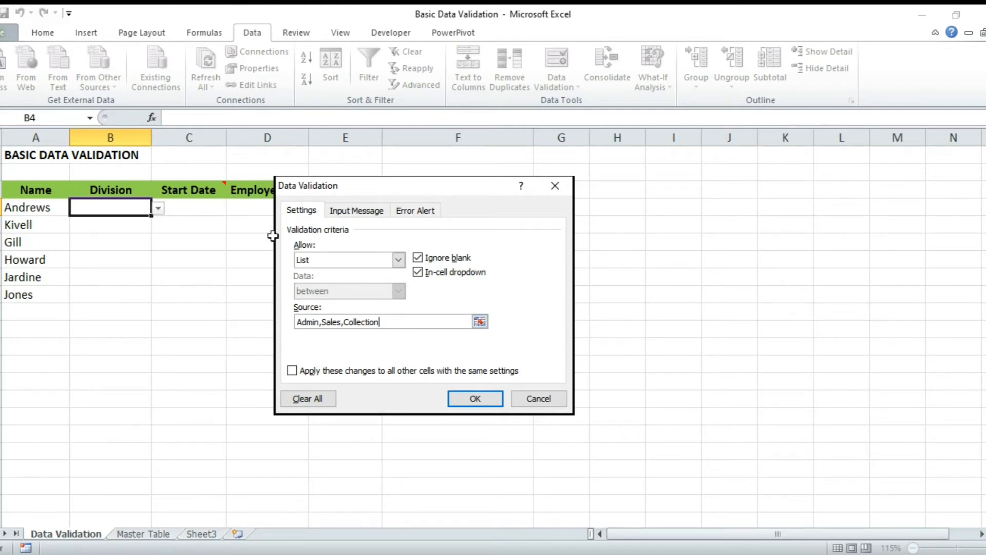
{"action": "left_click", "coordinate": [538, 399]}
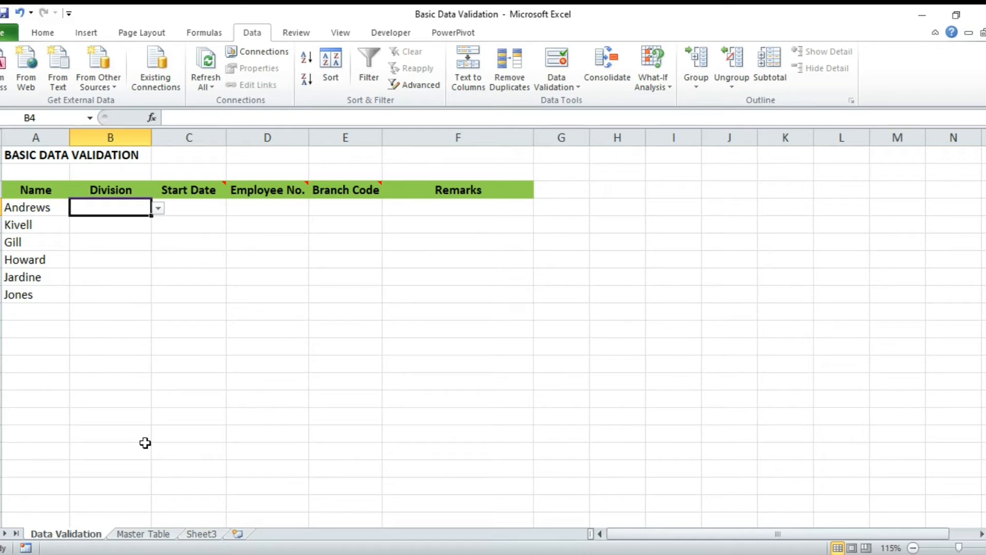
Step: Inspect the division entries on the Master Table sheet and return to the Data Validation sheet
{"action": "left_click", "coordinate": [150, 534]}
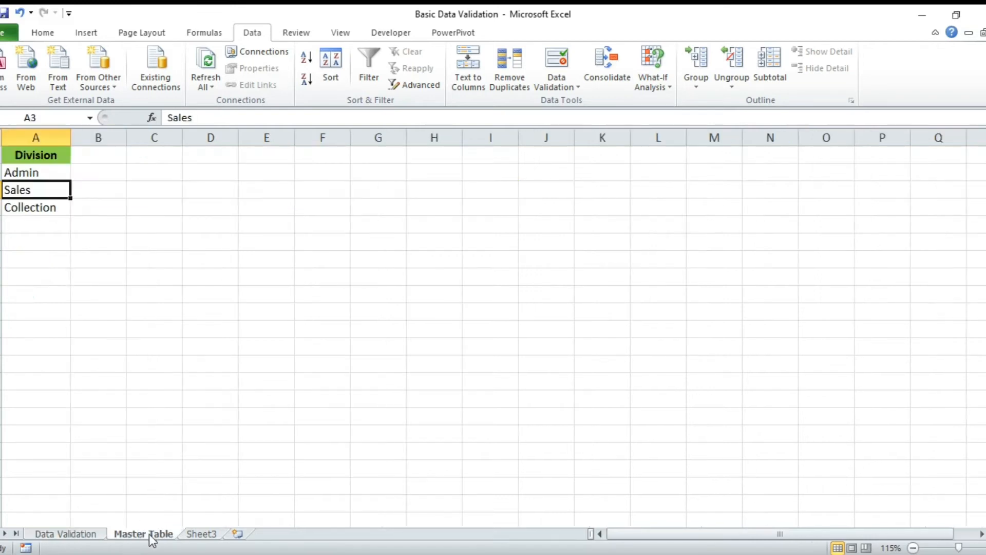
{"action": "left_click", "coordinate": [49, 171]}
{"action": "left_click", "coordinate": [52, 194]}
{"action": "left_click", "coordinate": [53, 208]}
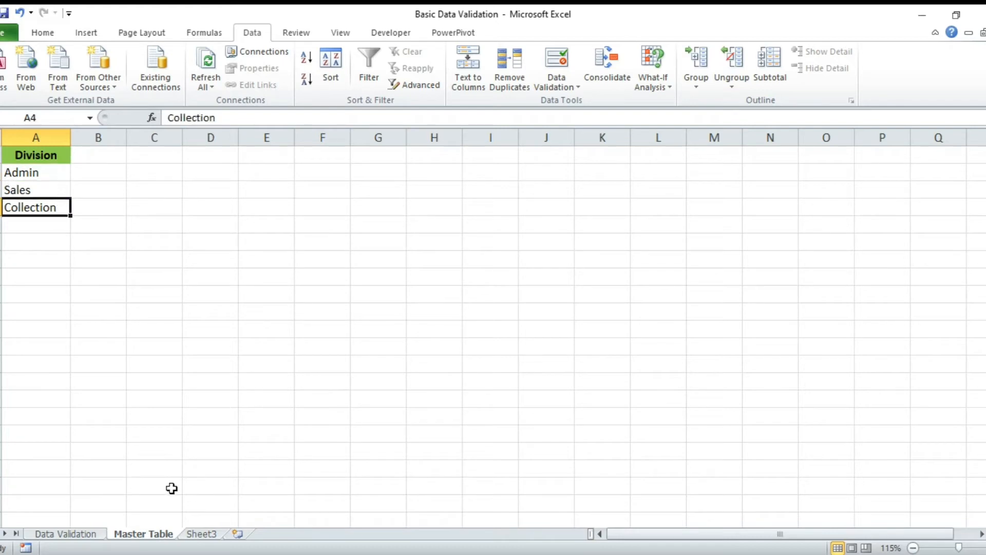
{"action": "left_click", "coordinate": [68, 534]}
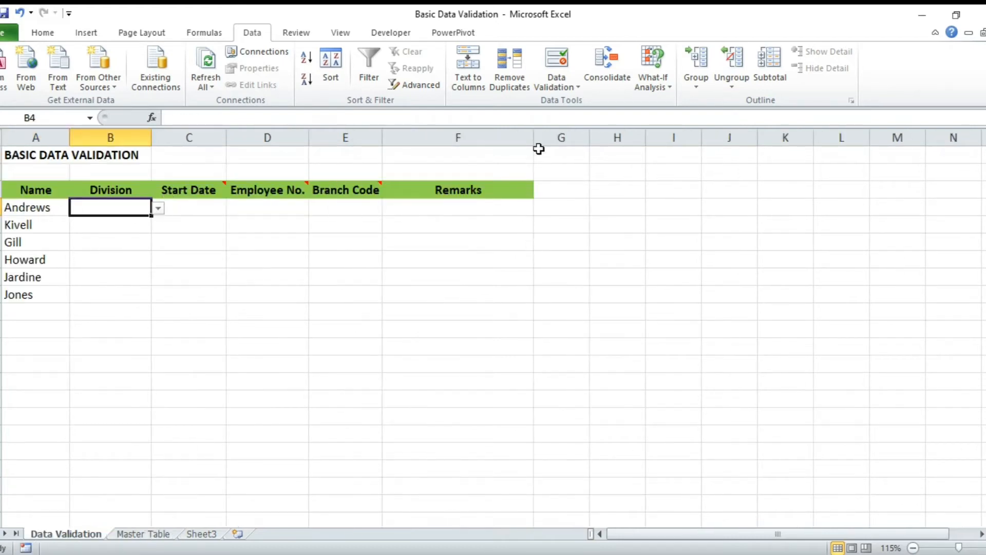
Step: Replace cell B4's typed validation source with the range ='Master Table'!$A$2:$A$4
{"action": "left_click", "coordinate": [560, 64]}
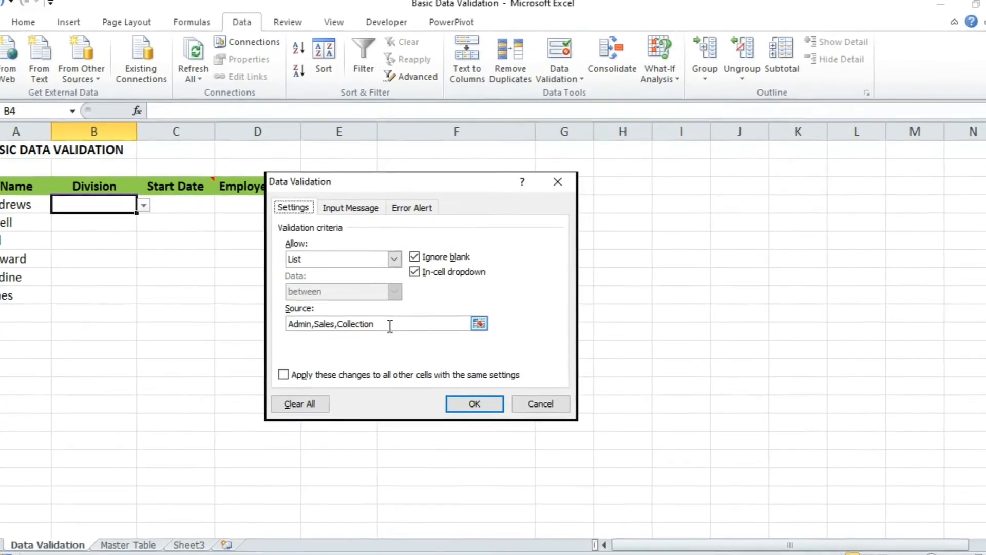
{"action": "left_click_drag", "start_coordinate": [390, 325], "coordinate": [269, 325]}
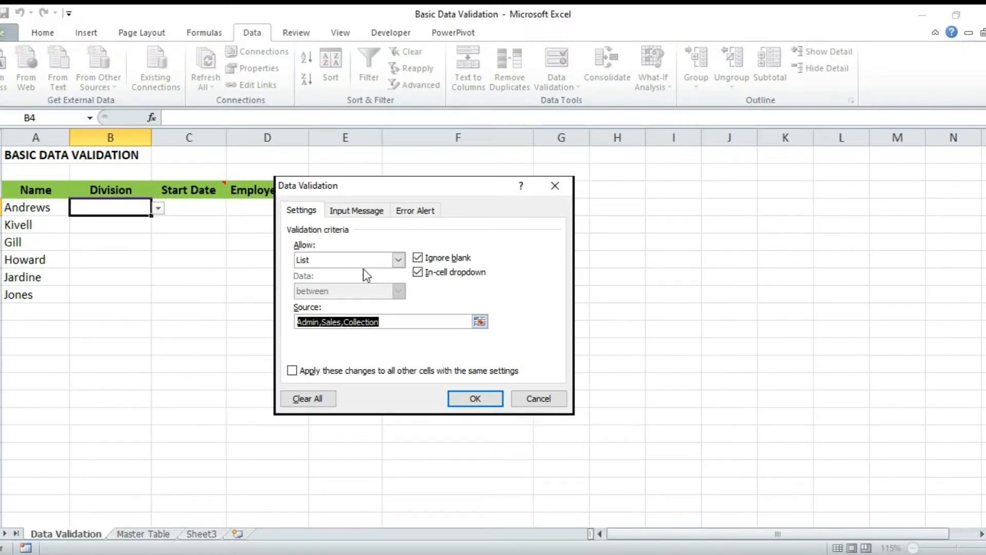
{"action": "key", "text": "Delete"}
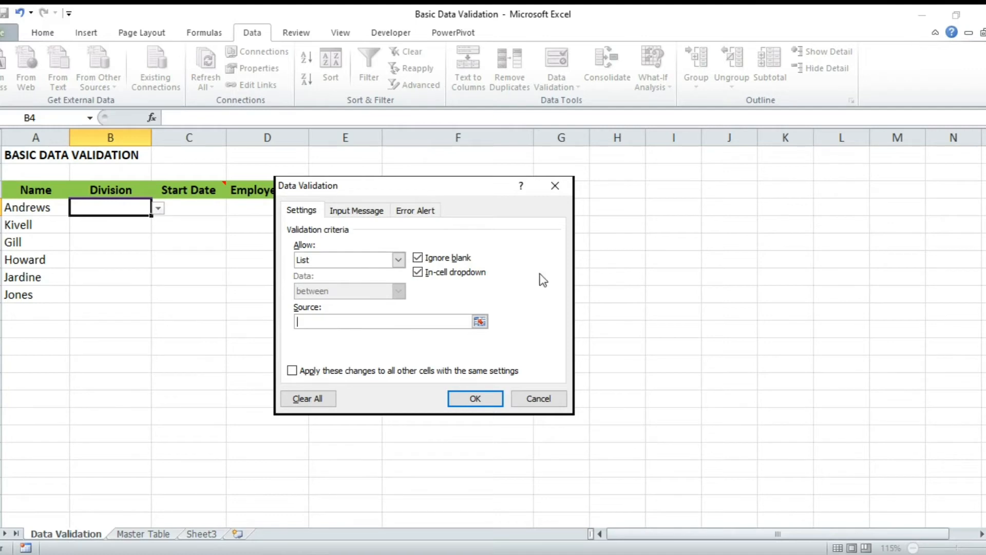
{"action": "left_click", "coordinate": [481, 322]}
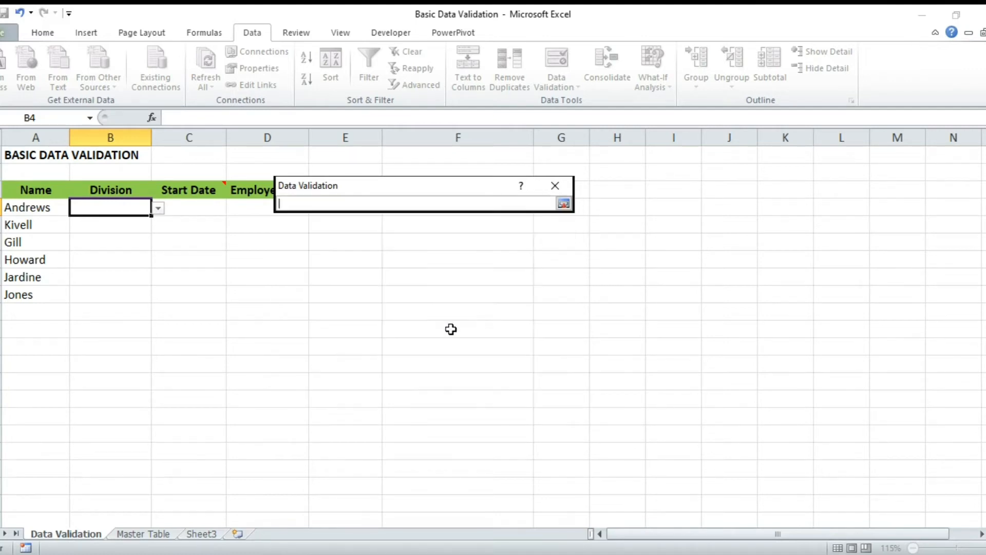
{"action": "left_click", "coordinate": [147, 535]}
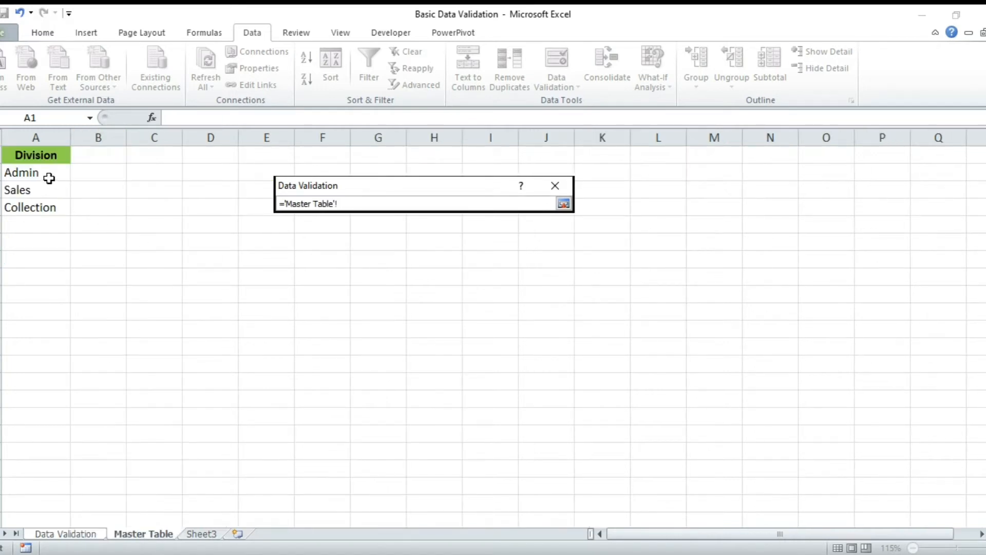
{"action": "left_click_drag", "start_coordinate": [44, 171], "coordinate": [41, 208]}
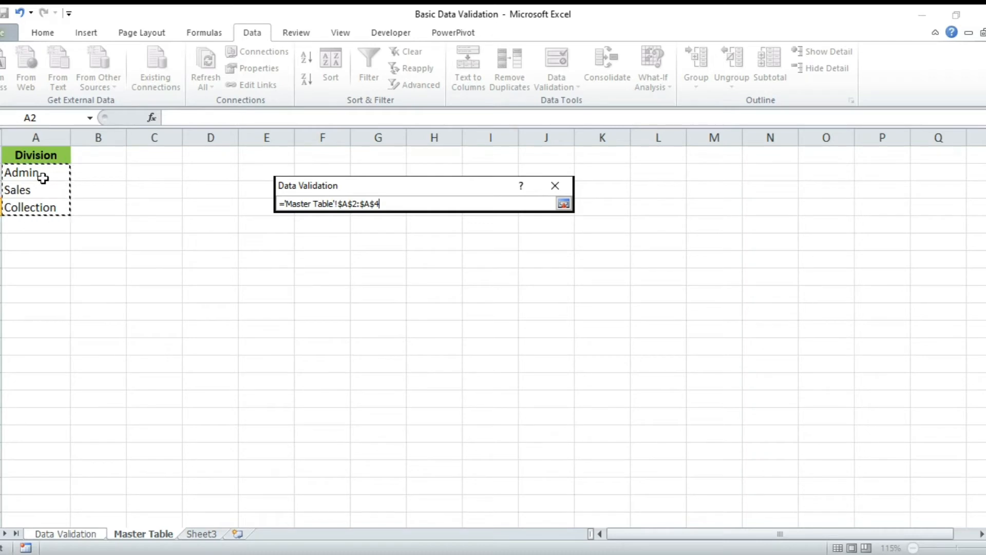
{"action": "left_click", "coordinate": [563, 203]}
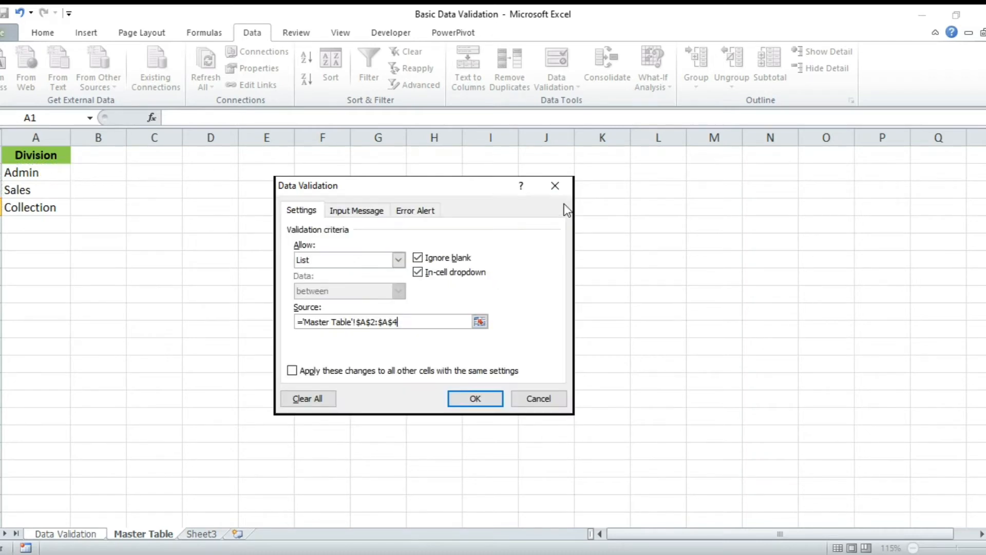
{"action": "left_click", "coordinate": [475, 399]}
Step: Check the choices in cell B4's dropdown with its sheet-based source, leaving the cell empty
{"action": "left_click", "coordinate": [161, 282]}
{"action": "left_click", "coordinate": [129, 208]}
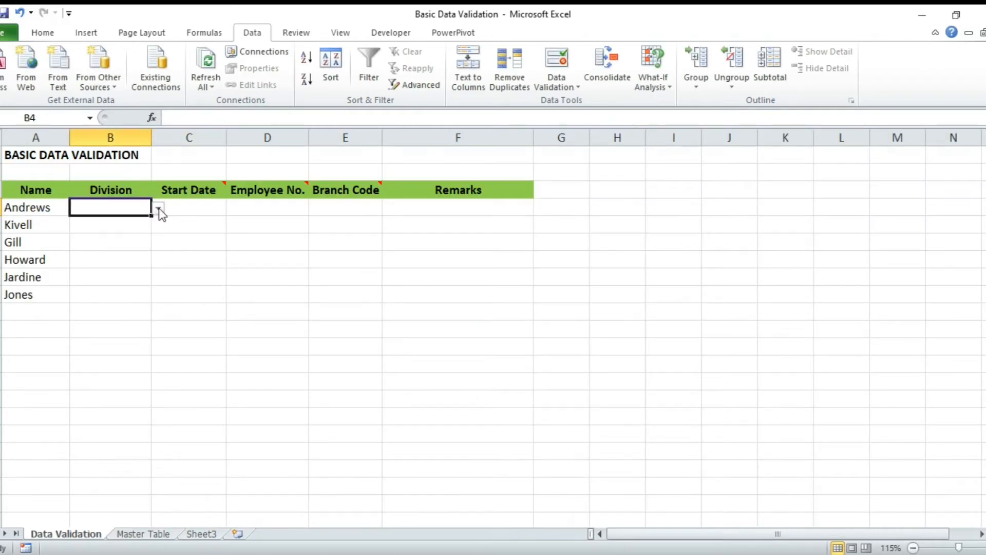
{"action": "left_click", "coordinate": [158, 208]}
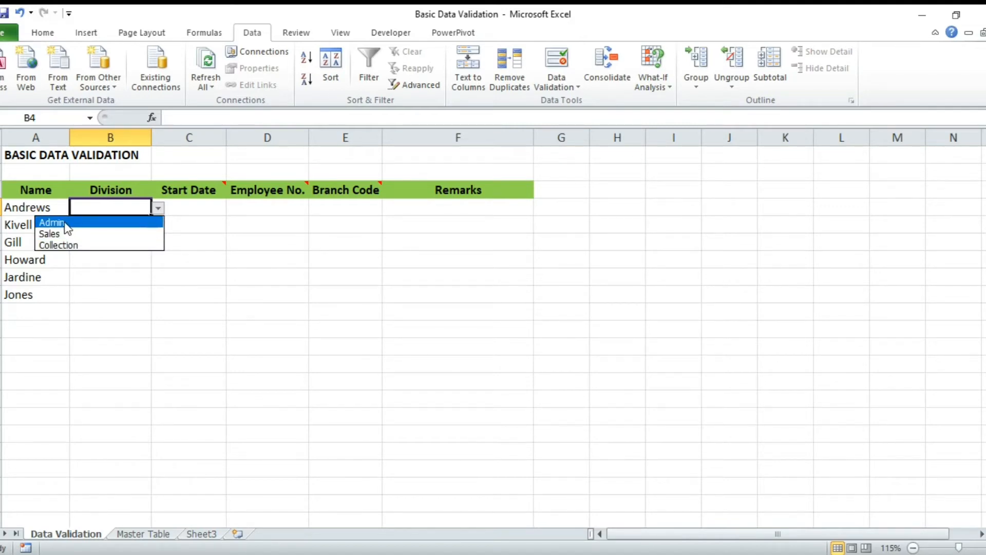
{"action": "left_click", "coordinate": [132, 291]}
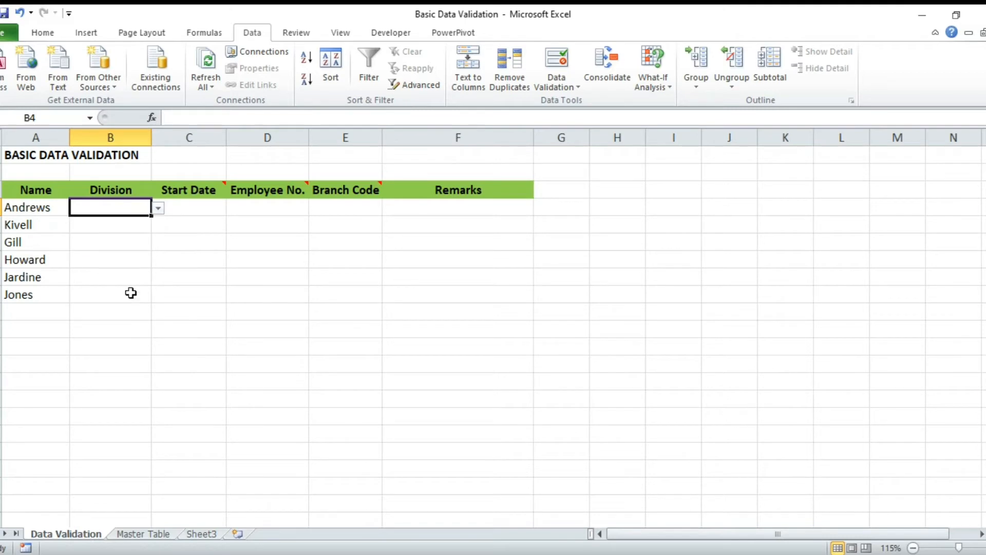
Step: Change the Admin entry in cell A2 of the Master Table sheet to Administration
{"action": "left_click", "coordinate": [142, 534]}
{"action": "left_click", "coordinate": [59, 249]}
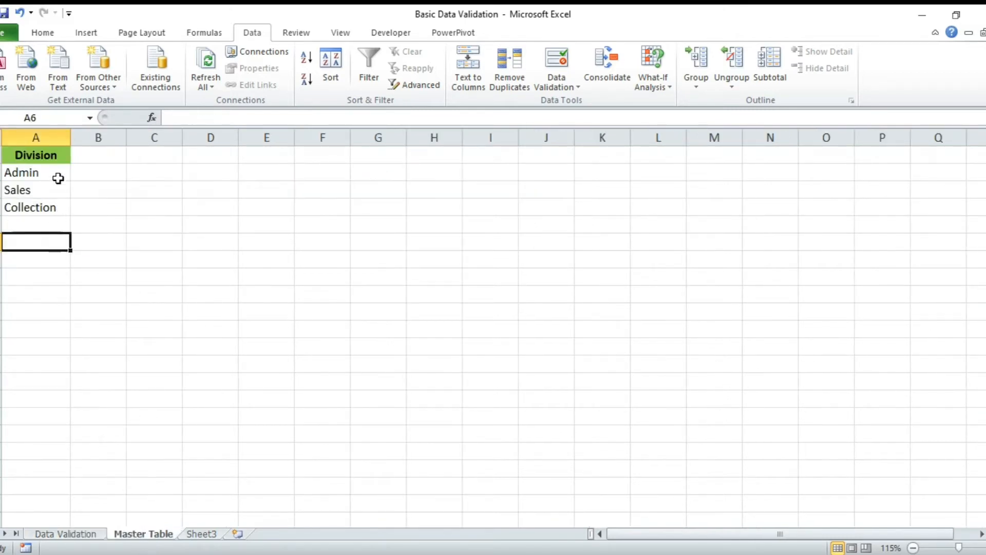
{"action": "left_click", "coordinate": [57, 174]}
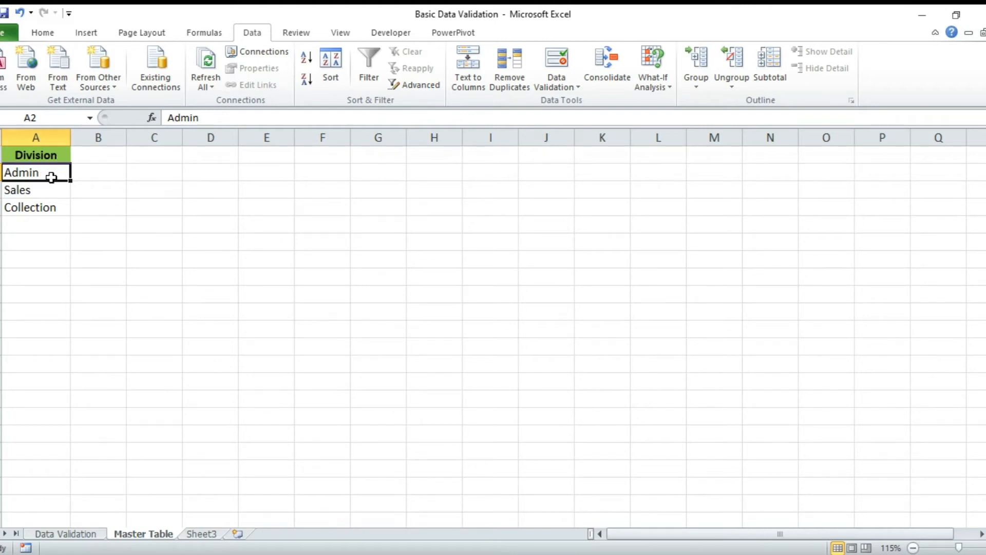
{"action": "double_click", "coordinate": [50, 172]}
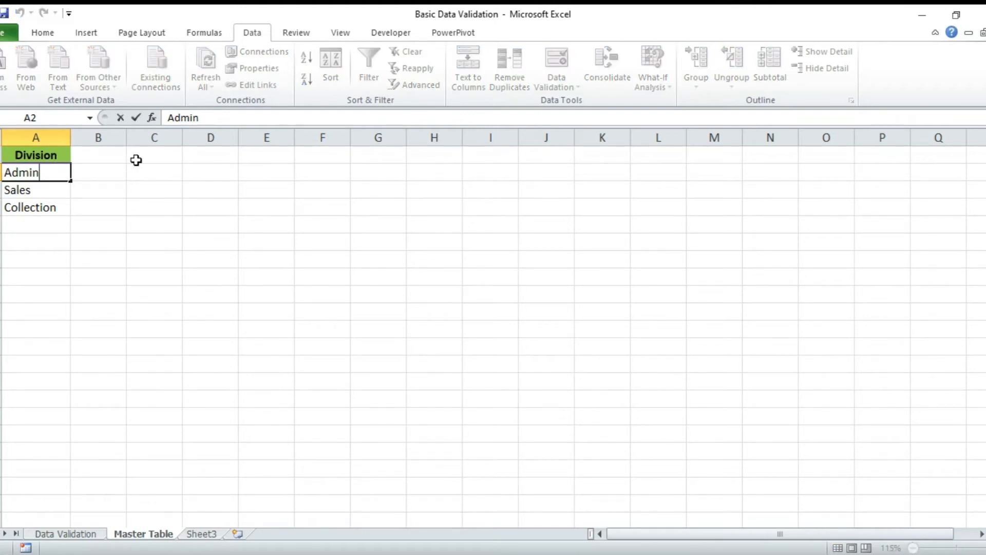
{"action": "type", "text": "istration"}
{"action": "key", "text": "Return"}
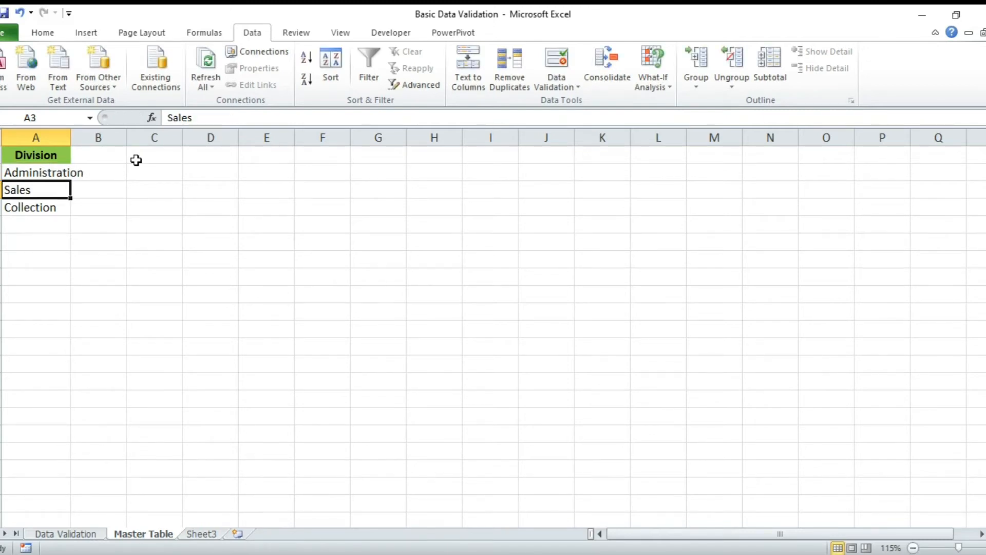
Step: Fit column A of the Master Table sheet to its contents and check cell B4's dropdown choices on the Data Validation sheet
{"action": "double_click", "coordinate": [73, 137]}
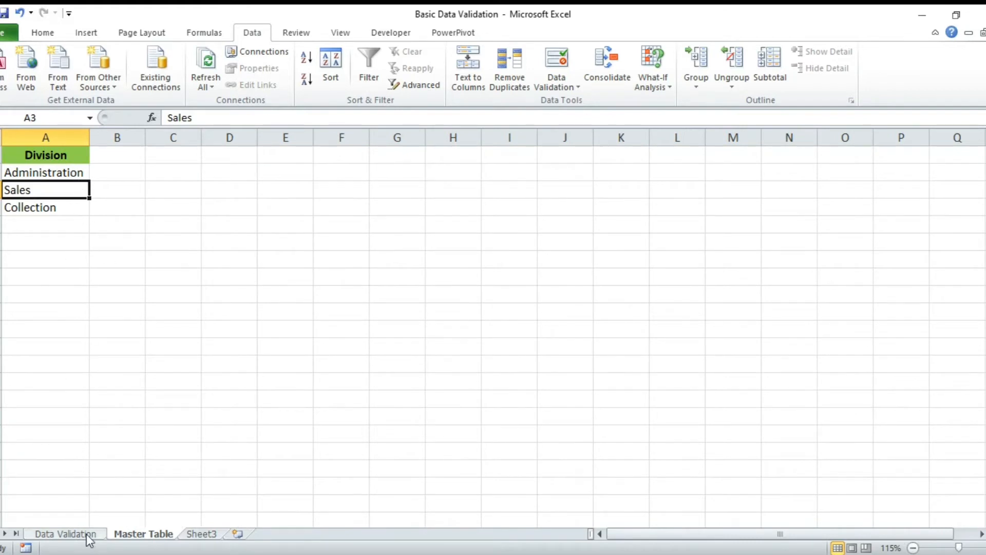
{"action": "left_click", "coordinate": [66, 534]}
{"action": "left_click", "coordinate": [158, 208]}
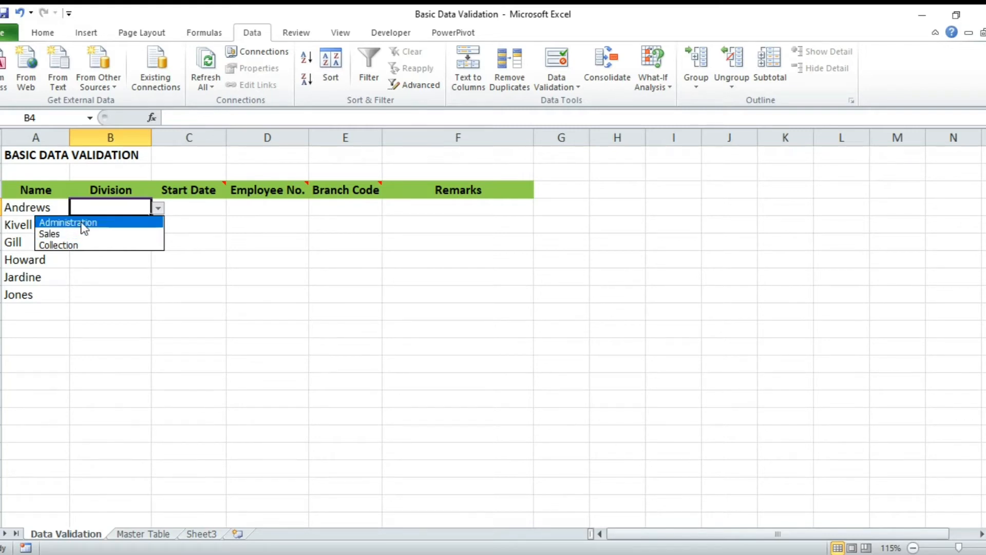
{"action": "left_click", "coordinate": [112, 202]}
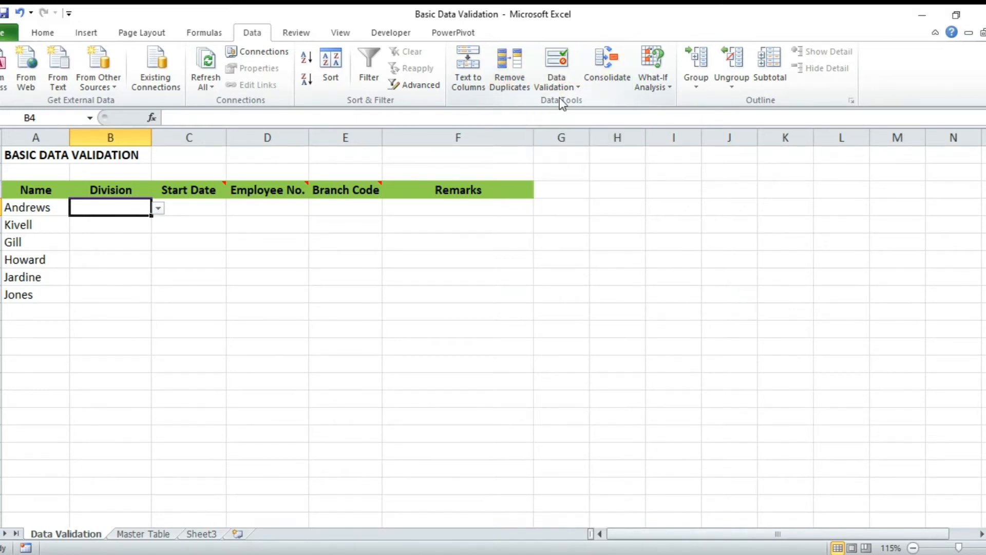
Step: On the Master Table sheet, change cell A2 to Admin and enter Operations below Collection in cell A5
{"action": "left_click", "coordinate": [143, 534]}
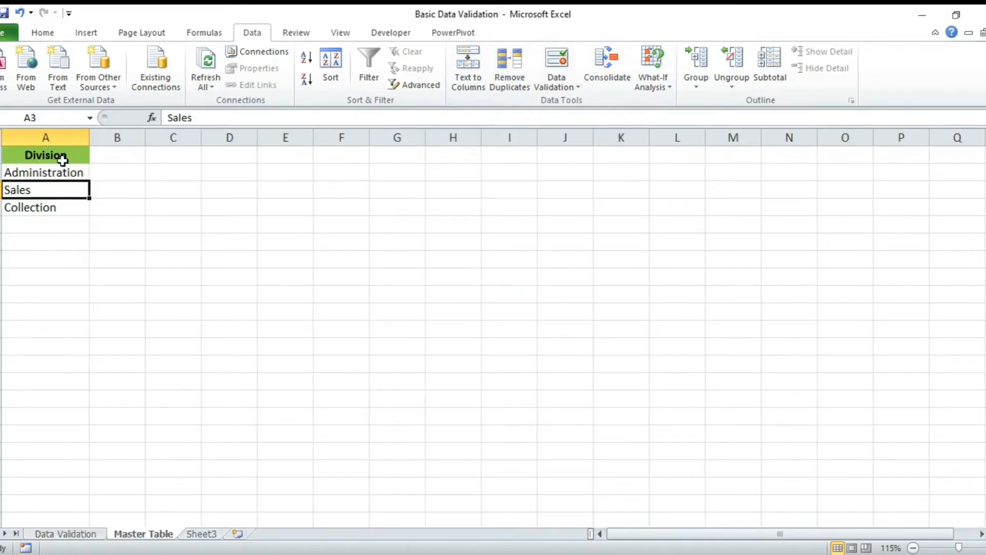
{"action": "left_click", "coordinate": [73, 173]}
{"action": "left_click_drag", "start_coordinate": [248, 118], "coordinate": [199, 118]}
{"action": "key", "text": "BackSpace"}
{"action": "left_click", "coordinate": [77, 224]}
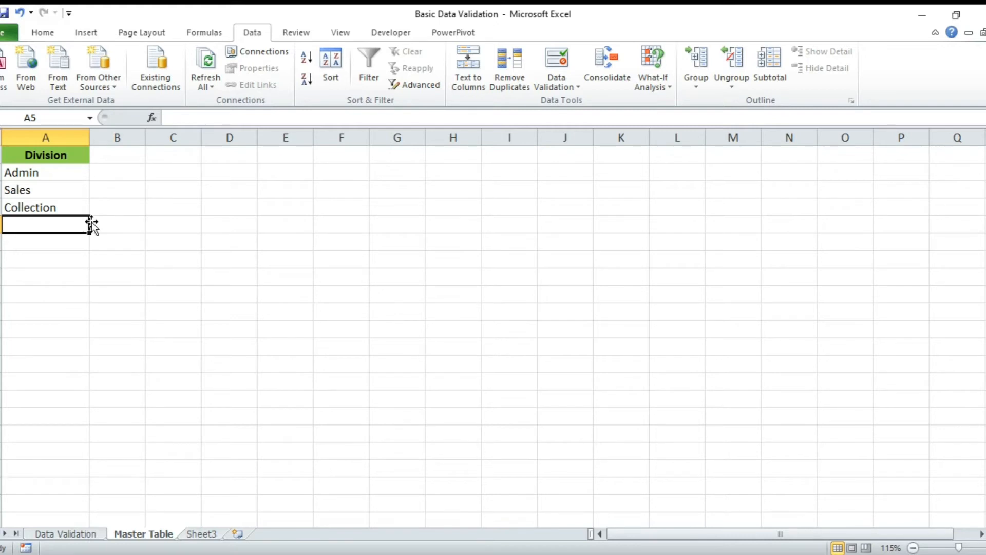
{"action": "type", "text": "Operations"}
{"action": "key", "text": "Return"}
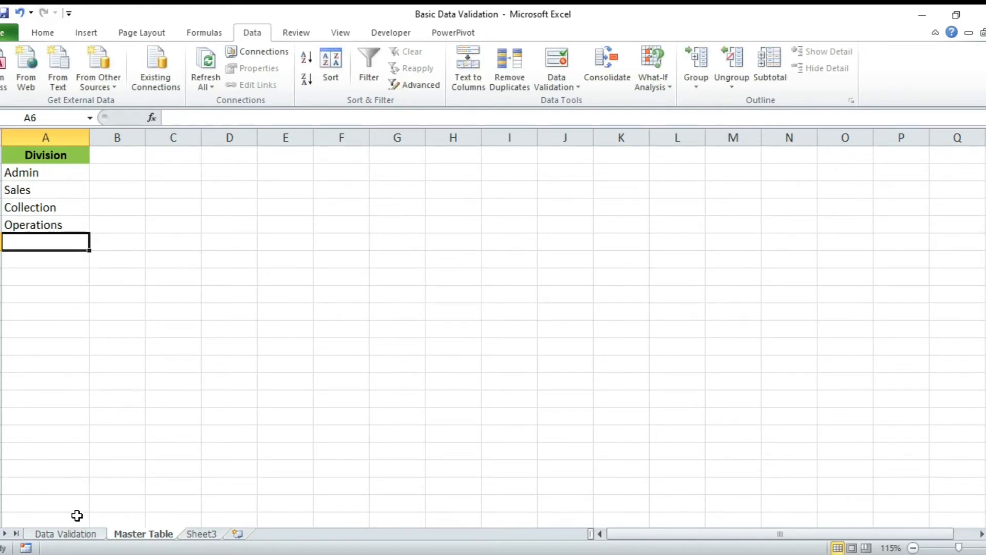
Step: Check whether cell B4's dropdown on the Data Validation sheet includes the entry appended below its source range
{"action": "left_click", "coordinate": [77, 534]}
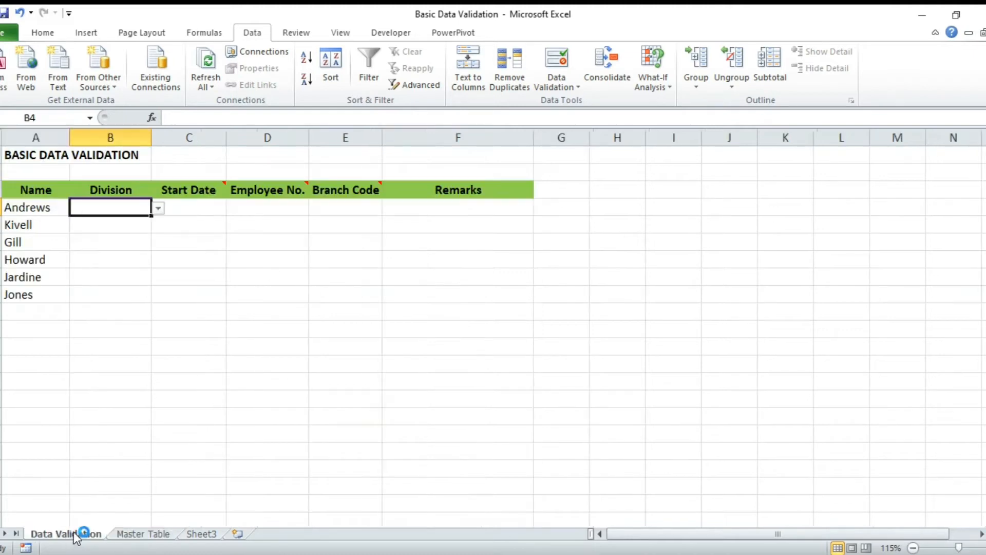
{"action": "left_click", "coordinate": [158, 209]}
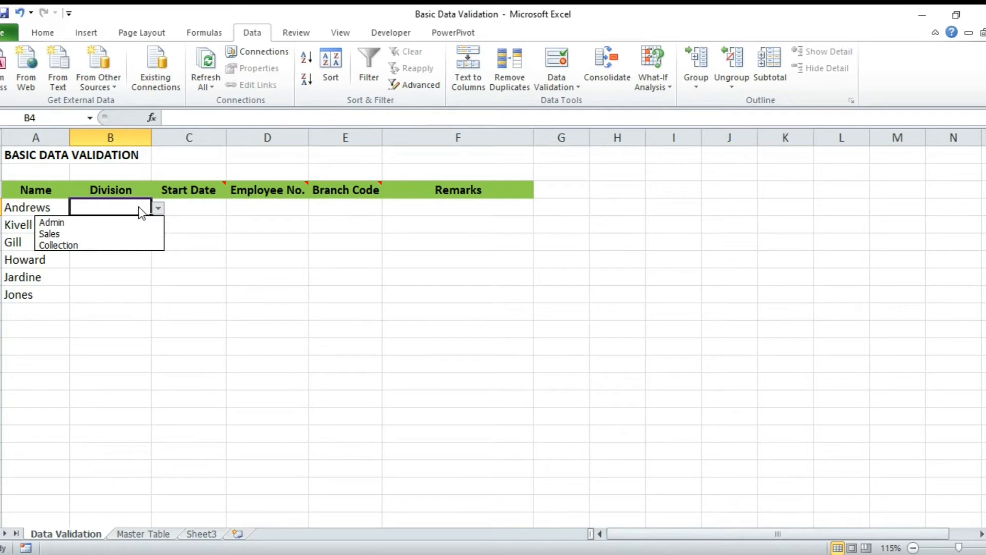
{"action": "left_click", "coordinate": [103, 271]}
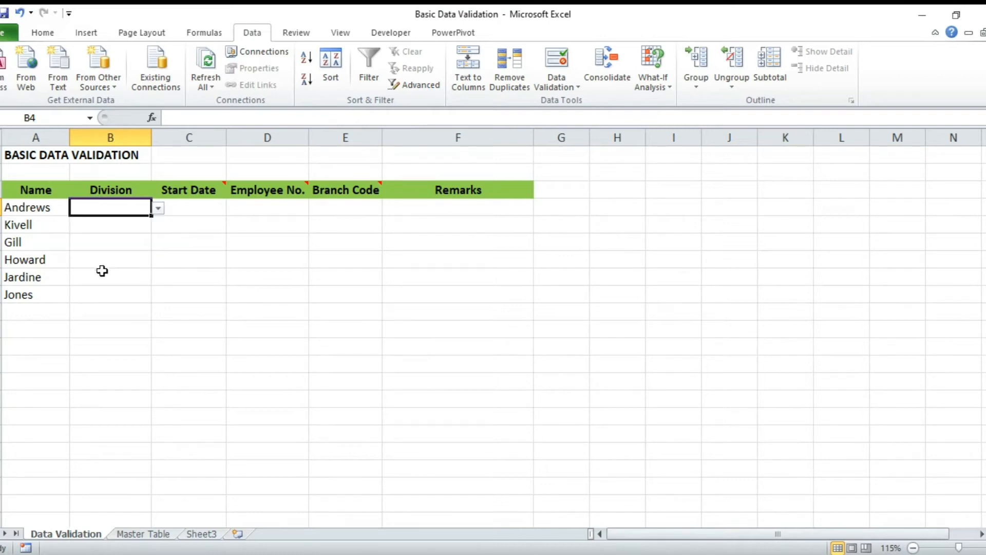
Step: Insert a row above Sales on the Master Table sheet and move Operations into the empty cell A3
{"action": "left_click", "coordinate": [136, 532]}
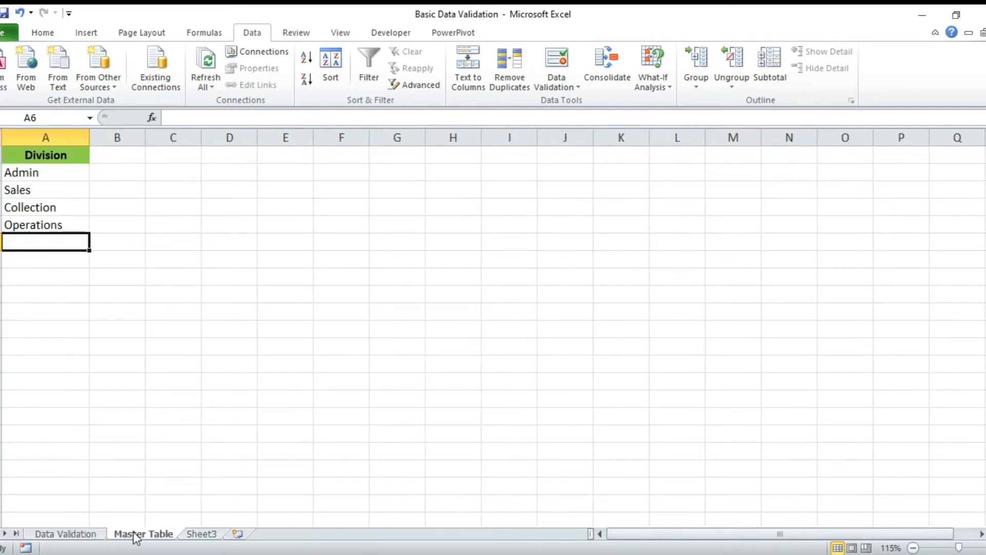
{"action": "left_click", "coordinate": [63, 194]}
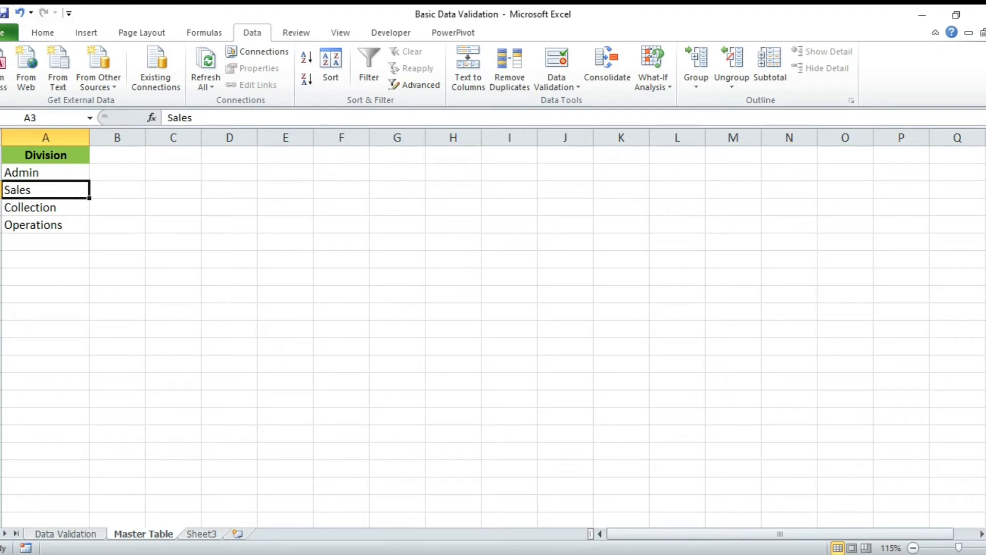
{"action": "left_click", "coordinate": [1, 189]}
{"action": "right_click", "coordinate": [0, 191]}
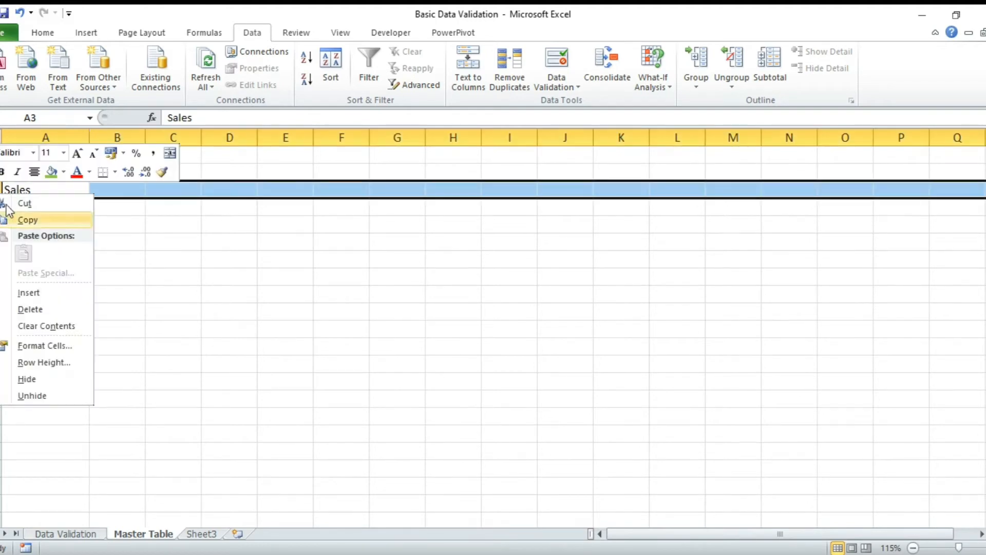
{"action": "left_click", "coordinate": [31, 294]}
{"action": "left_click", "coordinate": [43, 239]}
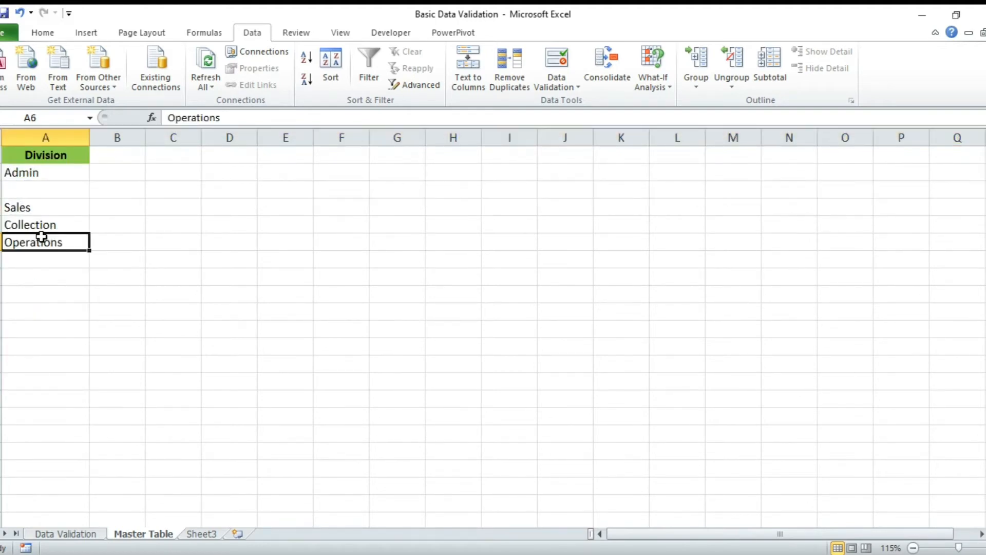
{"action": "left_click_drag", "start_coordinate": [41, 235], "coordinate": [44, 189]}
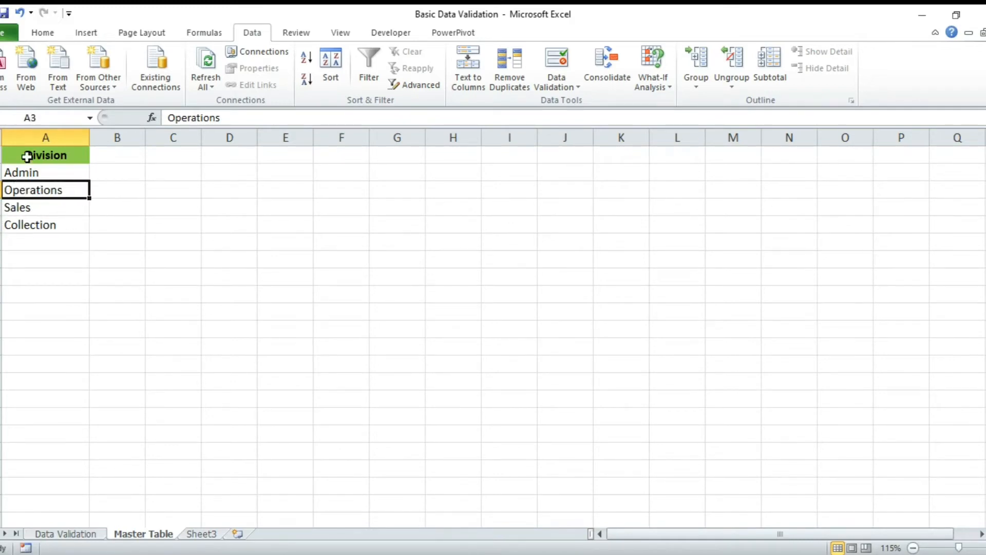
Step: Check cell B4's dropdown choices after the row insertion, leaving the cell empty
{"action": "left_click", "coordinate": [82, 534]}
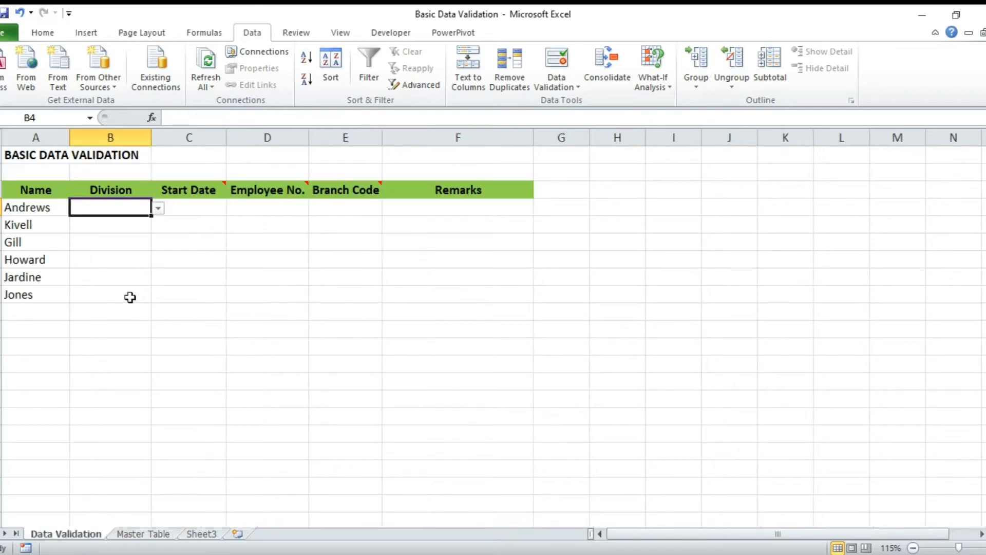
{"action": "left_click", "coordinate": [158, 208]}
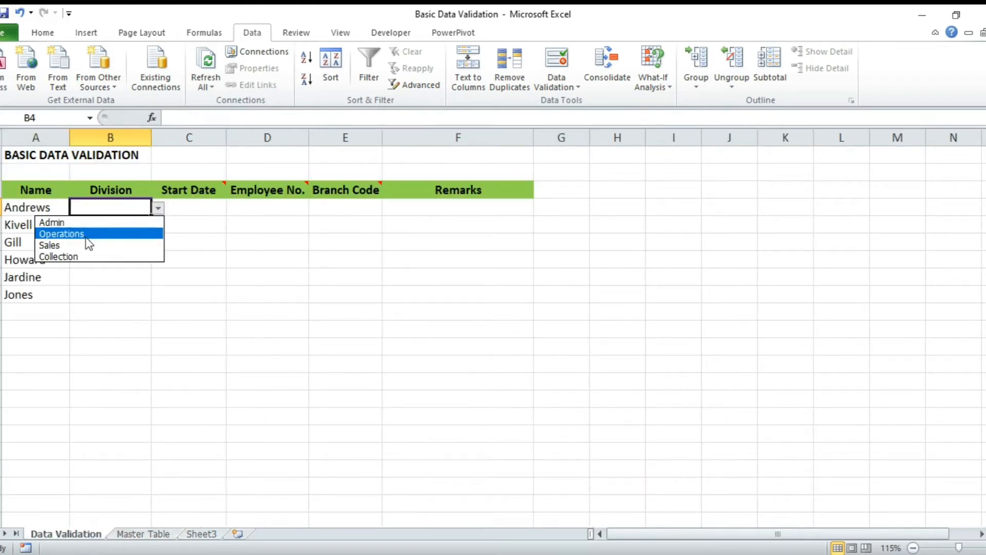
{"action": "key", "text": "Escape"}
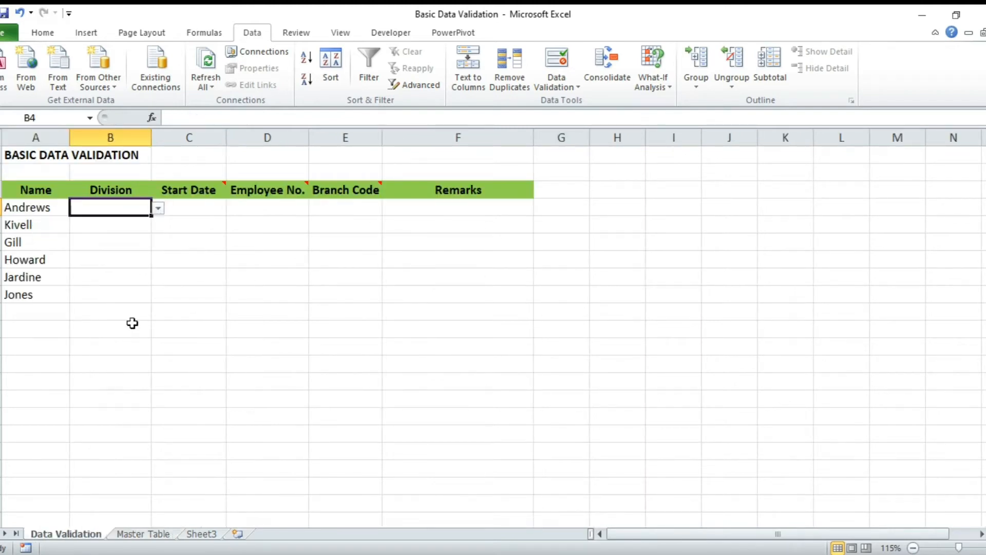
Step: Undo the move of Operations and the row insertion on the Master Table sheet
{"action": "left_click", "coordinate": [134, 534]}
{"action": "key", "text": "ctrl+z"}
{"action": "key", "text": "ctrl+z"}
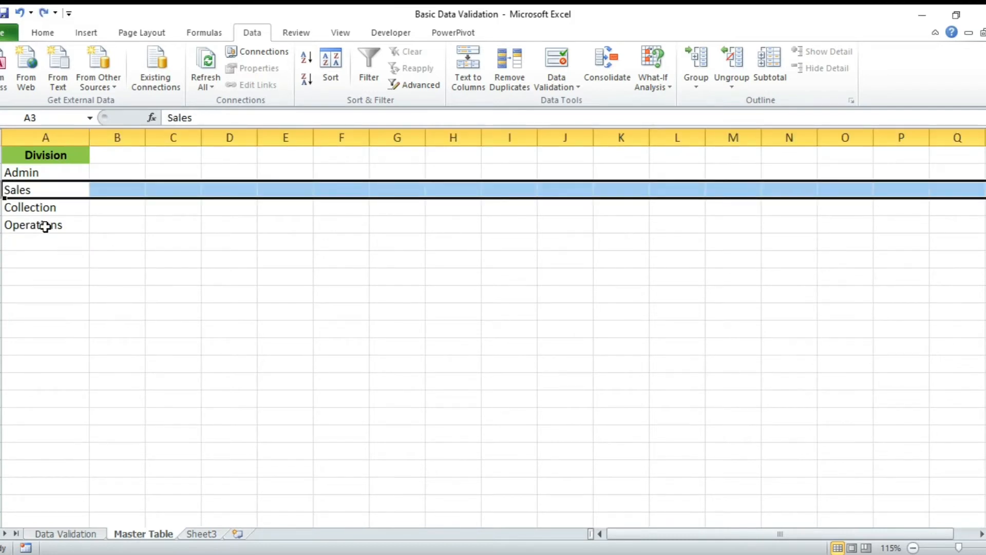
Step: Move the Operations cell from A5 to between Admin and Sales, shifting the other divisions down
{"action": "left_click", "coordinate": [45, 226]}
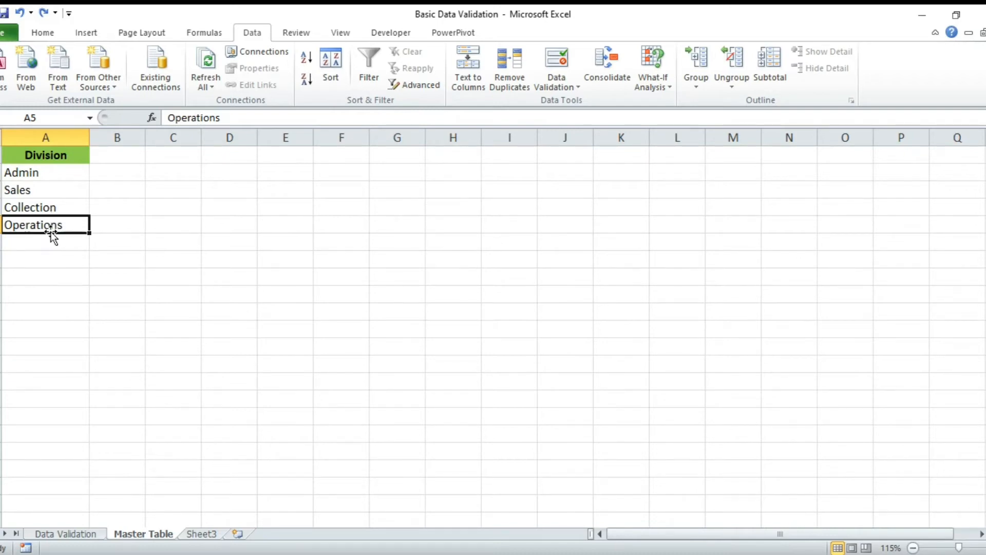
{"action": "mouse_move", "coordinate": [52, 236]}
{"action": "left_mouse_down"}
{"action": "mouse_move", "coordinate": [45, 179]}
{"action": "mouse_move", "coordinate": [45, 187]}
{"action": "left_mouse_up"}
{"action": "left_click", "coordinate": [64, 223]}
Step: Check cell B4's dropdown on the Data Validation sheet against the reordered division list
{"action": "left_click", "coordinate": [81, 537]}
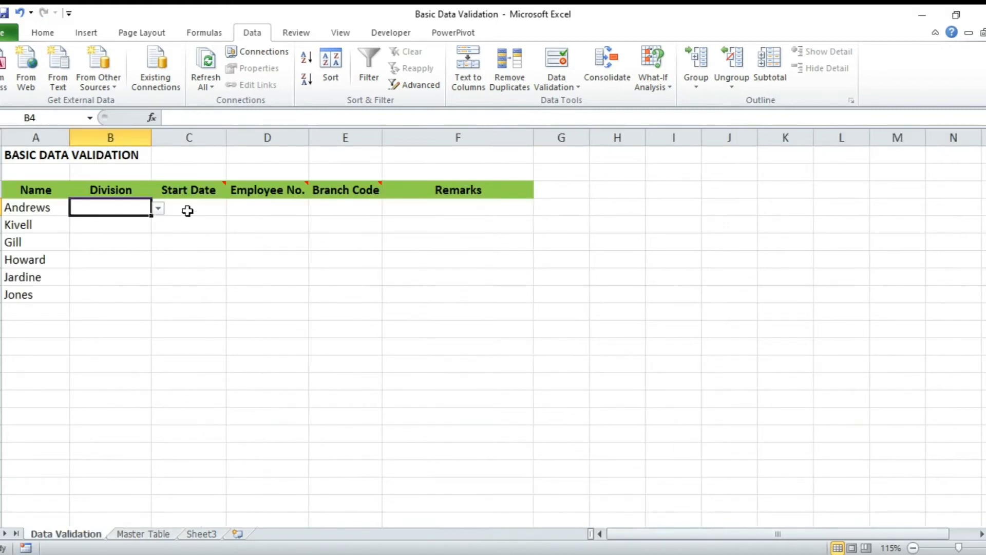
{"action": "left_click", "coordinate": [165, 204]}
{"action": "left_click", "coordinate": [145, 208]}
{"action": "left_click", "coordinate": [156, 209]}
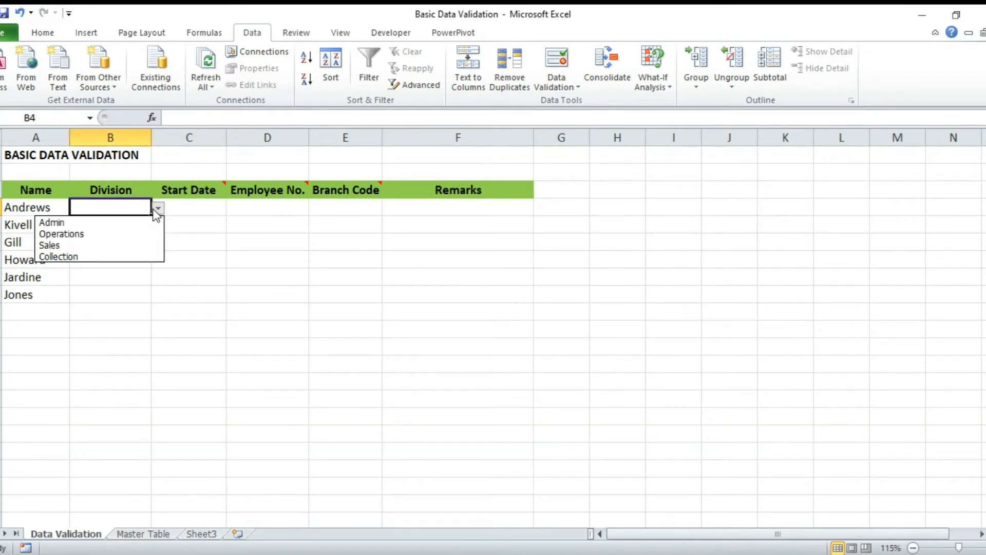
{"action": "left_click", "coordinate": [125, 309]}
Step: Examine the division entries in cells A2 to A5 of the Master Table sheet and their order
{"action": "left_click", "coordinate": [133, 535]}
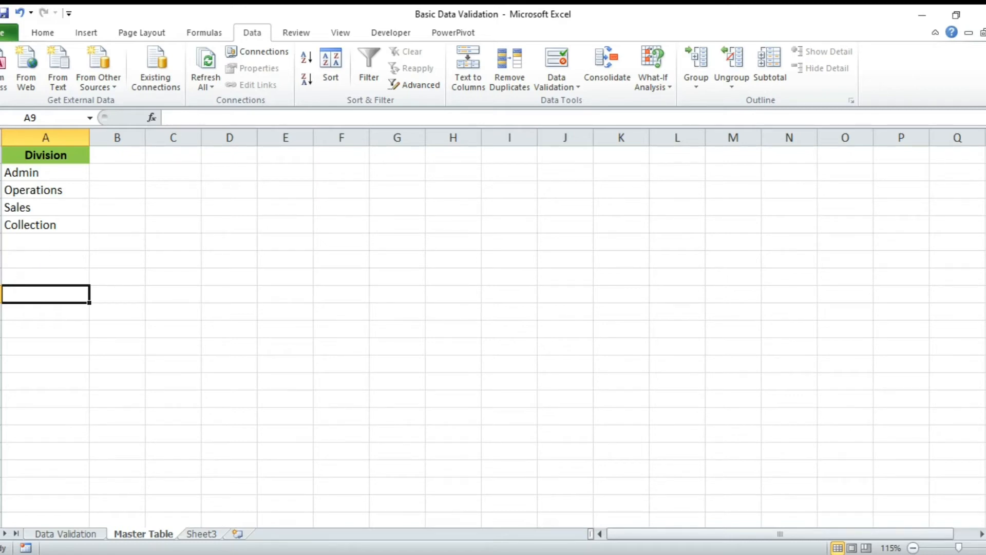
{"action": "left_click", "coordinate": [67, 244]}
{"action": "left_click_drag", "start_coordinate": [67, 192], "coordinate": [64, 222]}
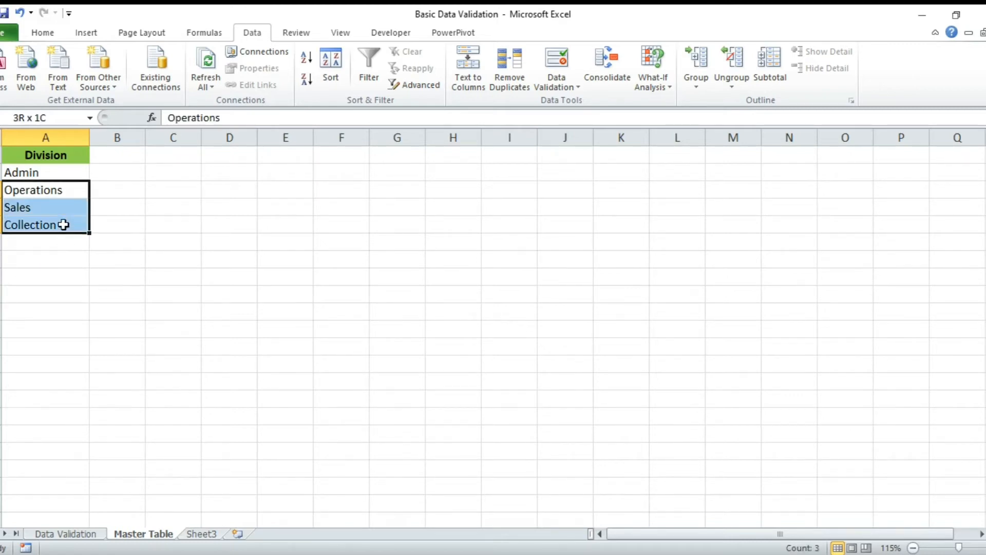
{"action": "left_click", "coordinate": [73, 260]}
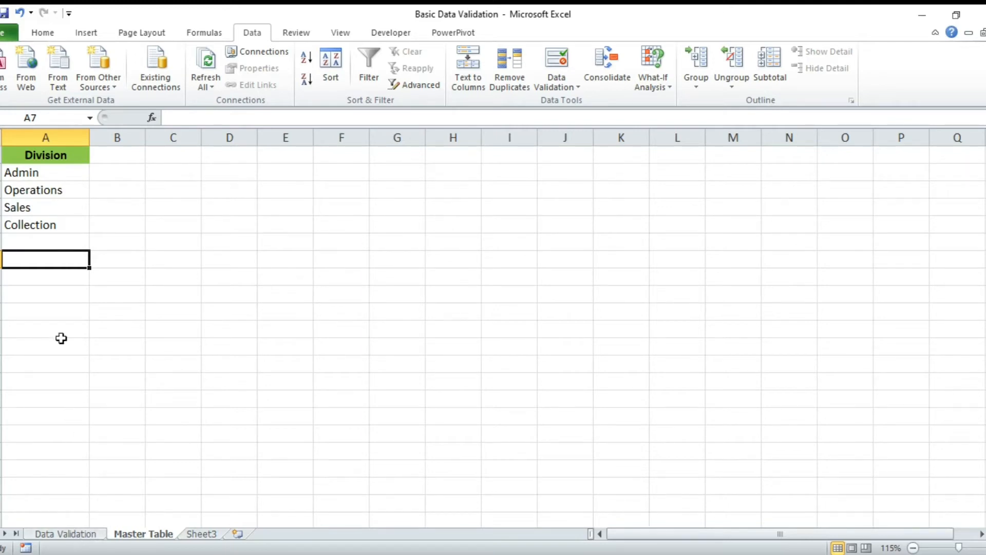
{"action": "left_click", "coordinate": [58, 226]}
{"action": "left_click", "coordinate": [48, 170]}
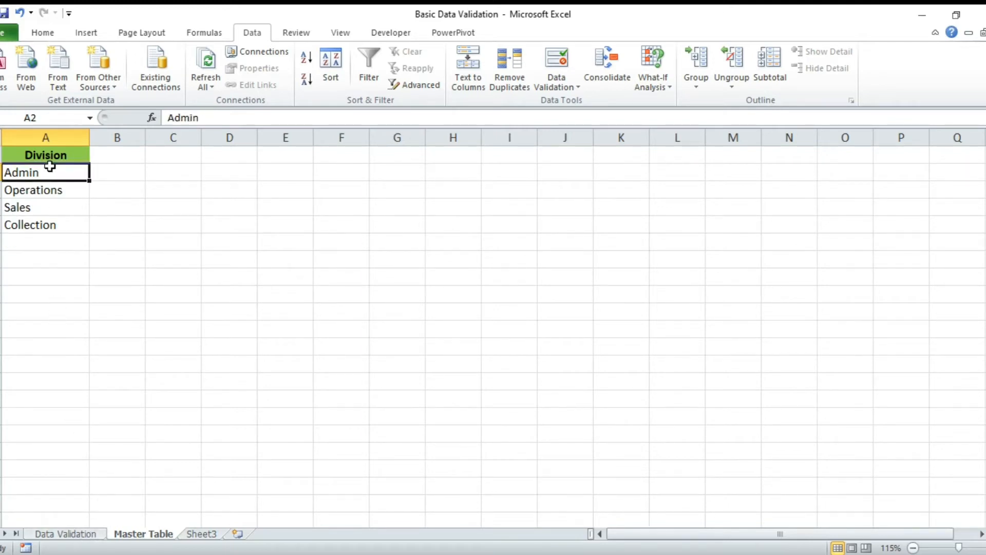
{"action": "left_click", "coordinate": [49, 205]}
{"action": "left_click", "coordinate": [48, 171]}
{"action": "left_click", "coordinate": [48, 191]}
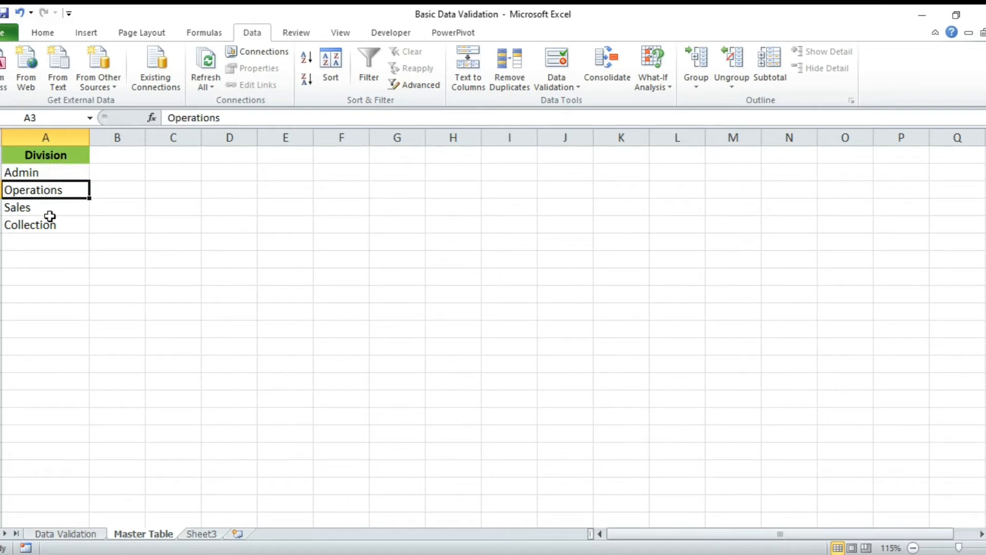
{"action": "left_click", "coordinate": [49, 224]}
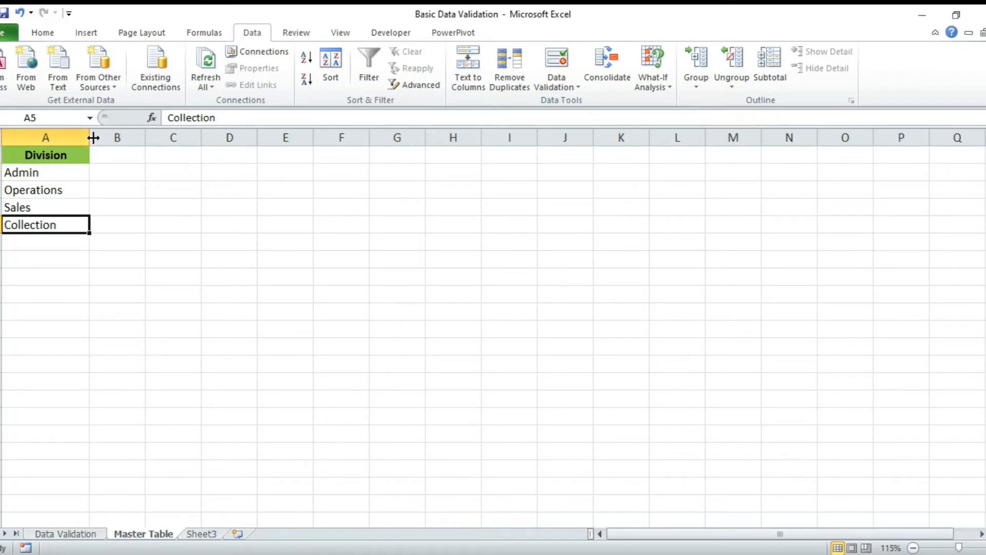
Step: Convert the division list A1:A5 into a table with headers and name it TableDiv
{"action": "left_click", "coordinate": [68, 189]}
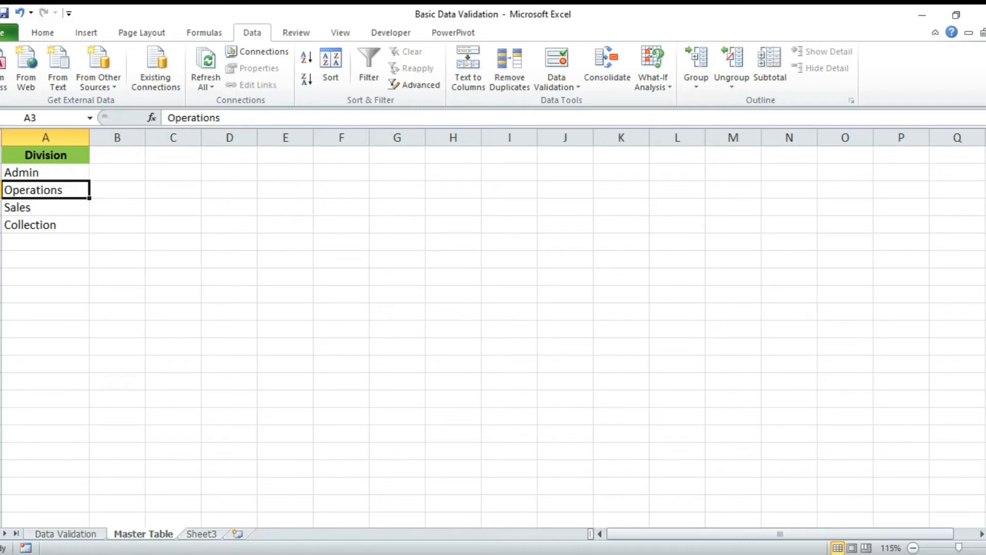
{"action": "key", "text": "ctrl+t"}
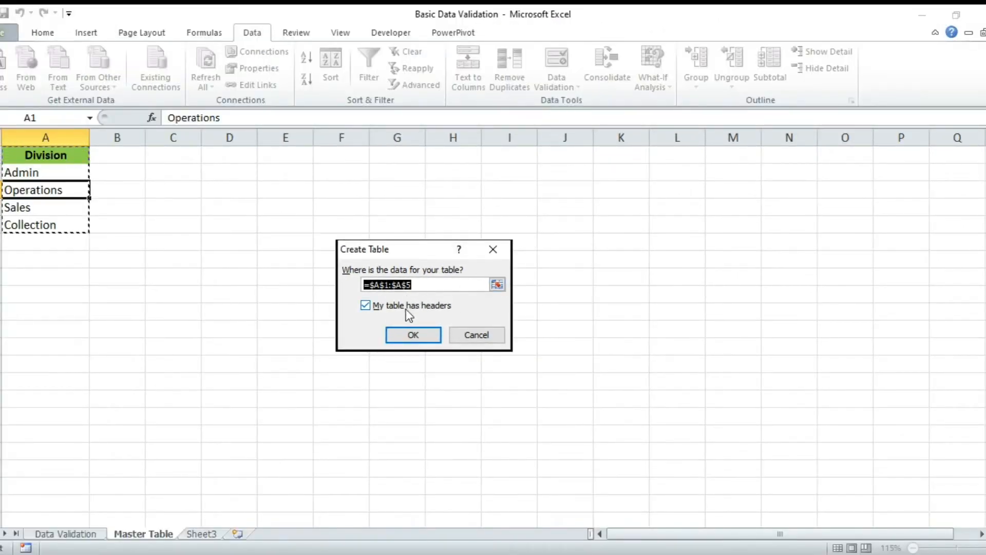
{"action": "key", "text": "Return"}
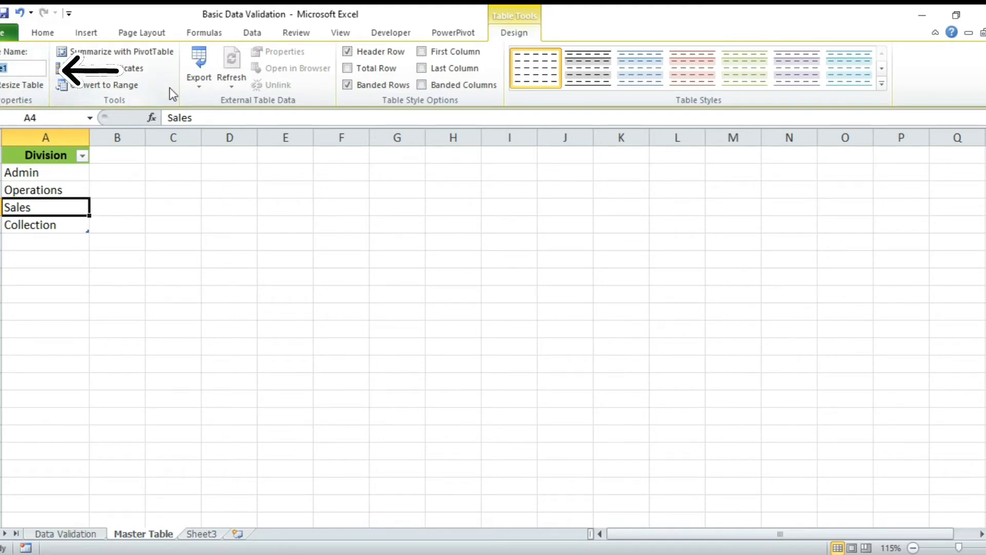
{"action": "key", "text": "BackSpace"}
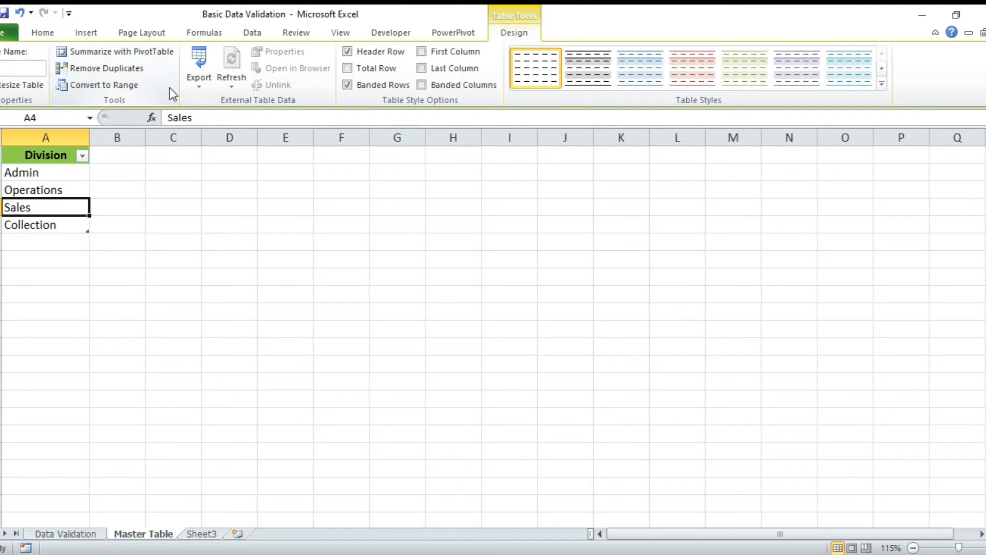
{"action": "type", "text": "Div"}
Step: Start a formula in C2 referencing the Division column, copy TableDiv[Division] from it, and discard the formula
{"action": "left_click", "coordinate": [176, 172]}
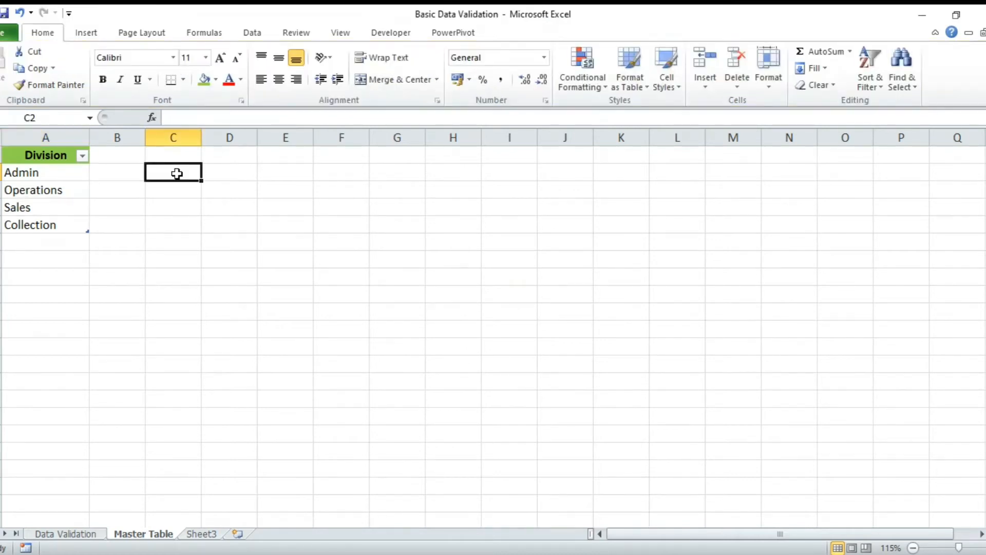
{"action": "type", "text": "="}
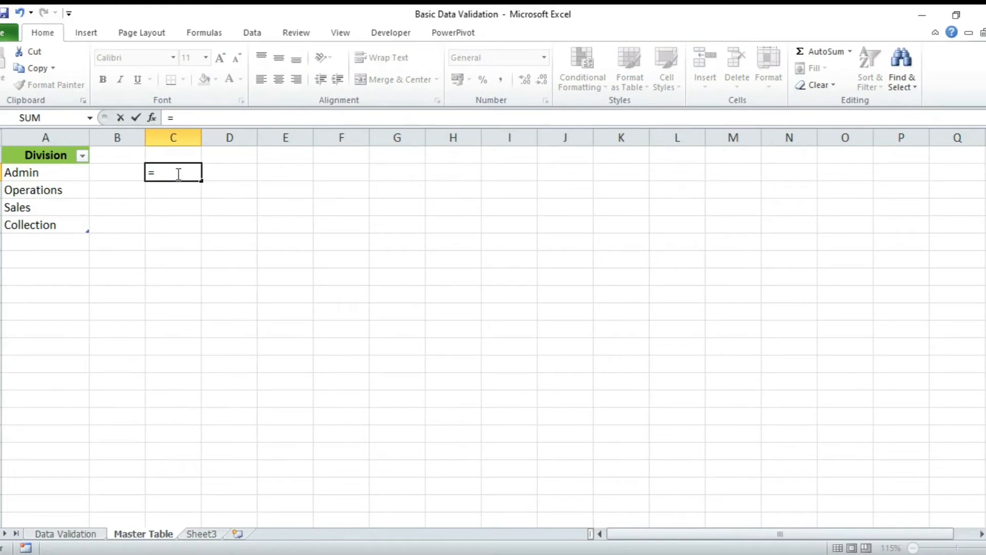
{"action": "left_click", "coordinate": [45, 140]}
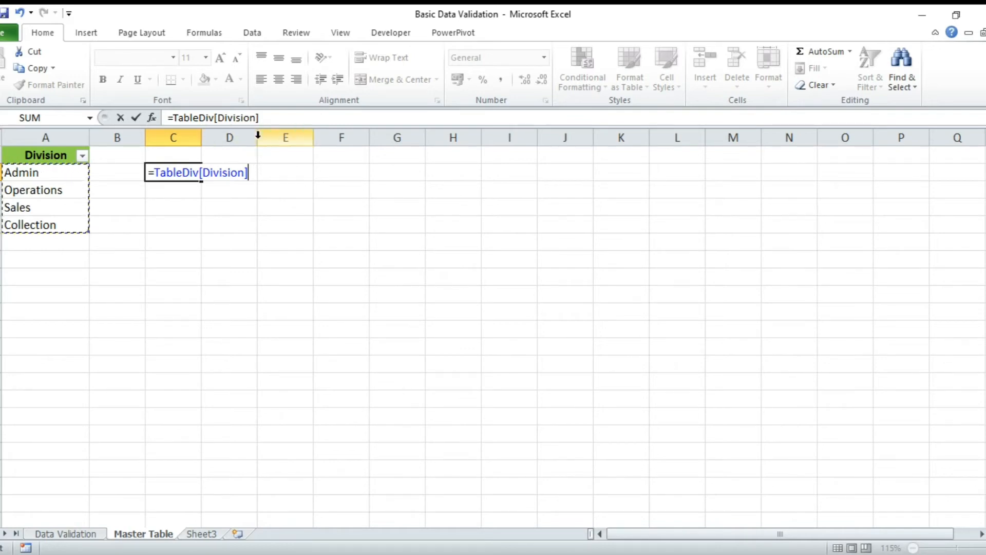
{"action": "left_click_drag", "start_coordinate": [264, 117], "coordinate": [174, 118]}
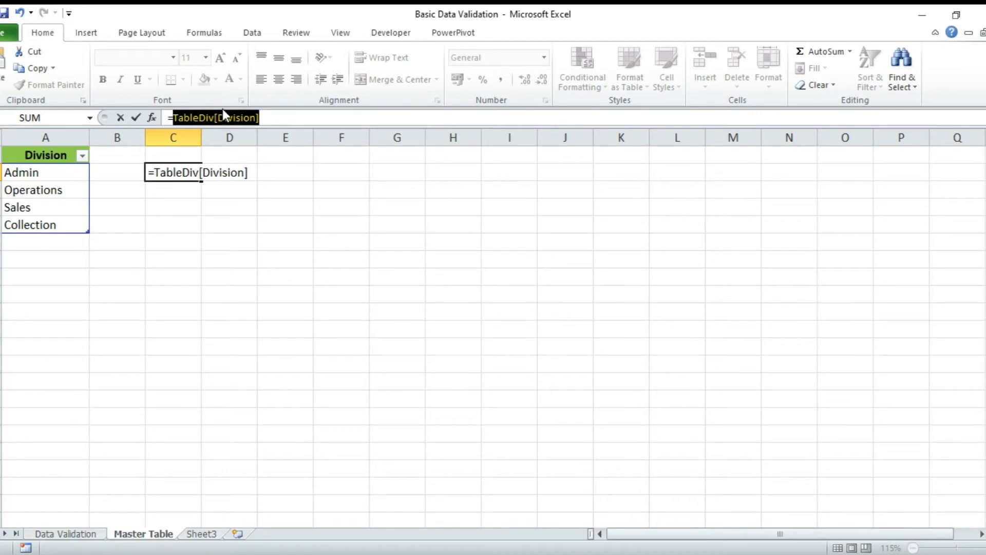
{"action": "key", "text": "Escape"}
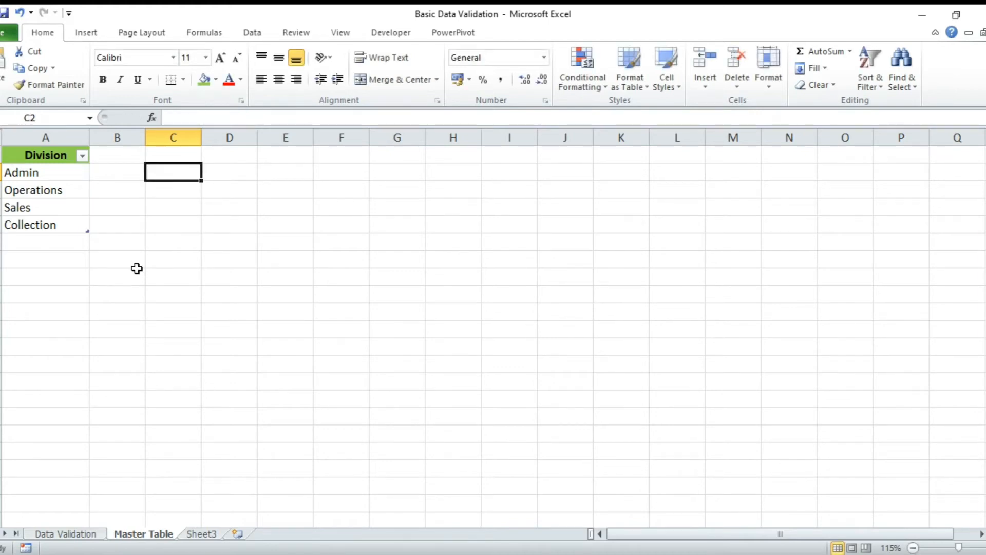
Step: Try to use =TableDiv[Division] as the list source for cell B4's validation on the Data Validation sheet
{"action": "left_click", "coordinate": [75, 534]}
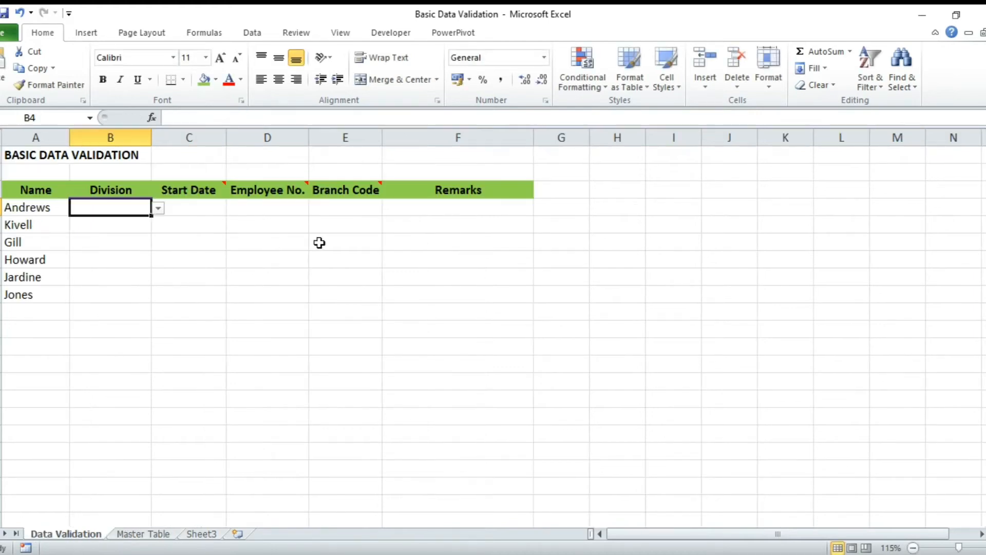
{"action": "left_click", "coordinate": [253, 34]}
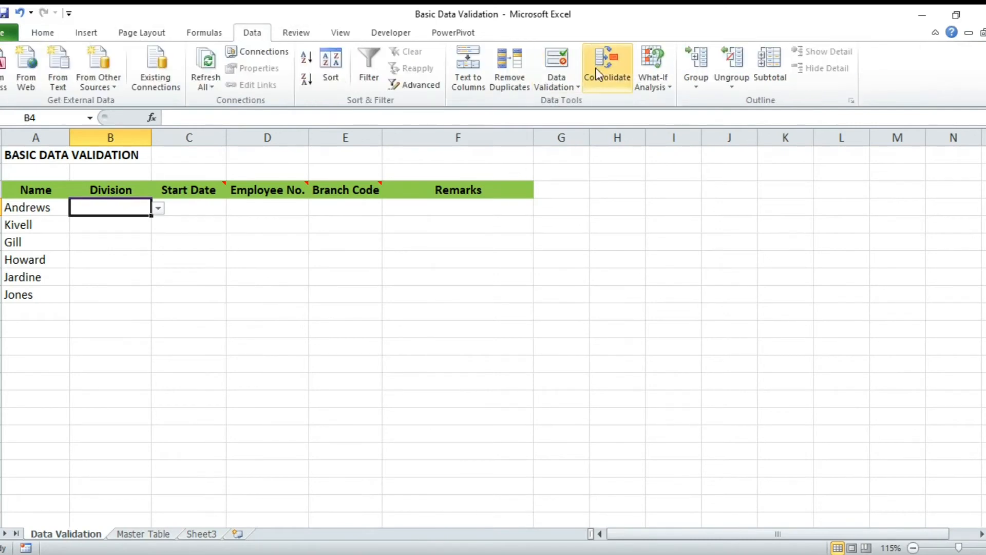
{"action": "left_click", "coordinate": [559, 61]}
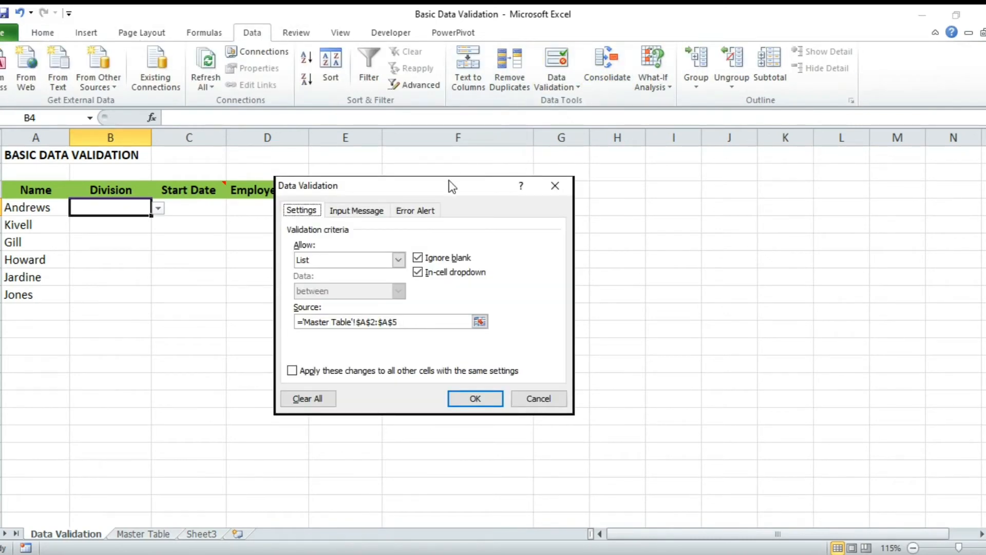
{"action": "left_click_drag", "start_coordinate": [431, 320], "coordinate": [303, 322]}
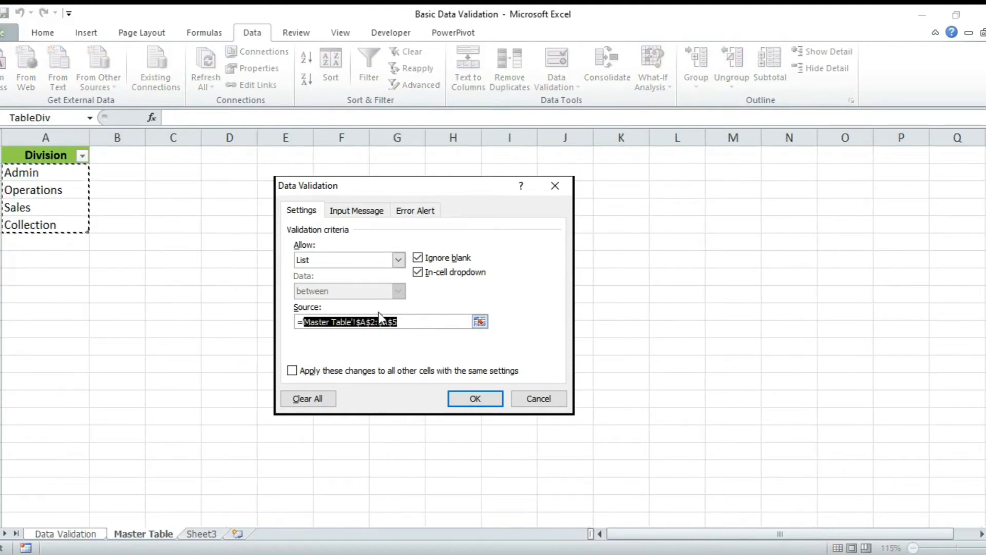
{"action": "type", "text": "TableDiv[Division]"}
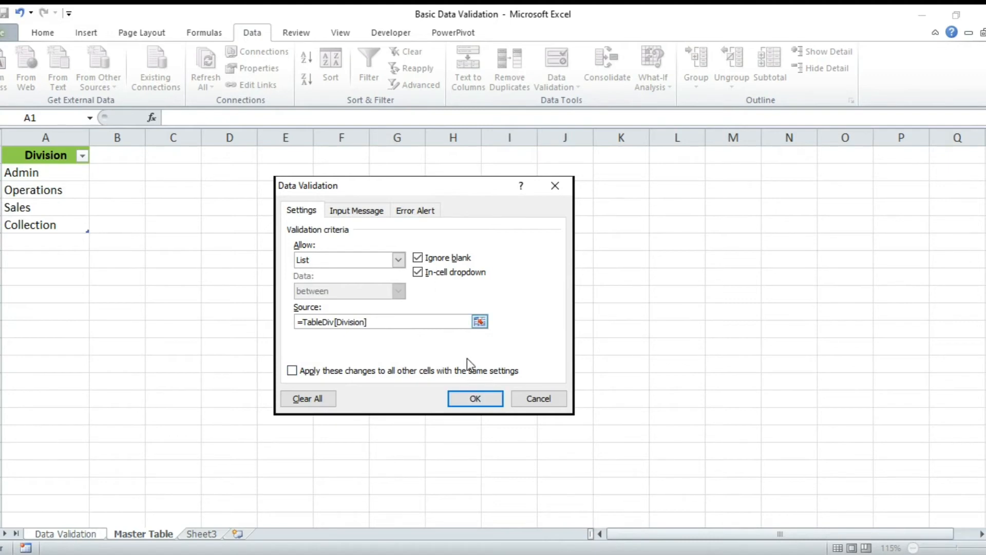
{"action": "left_click", "coordinate": [479, 398]}
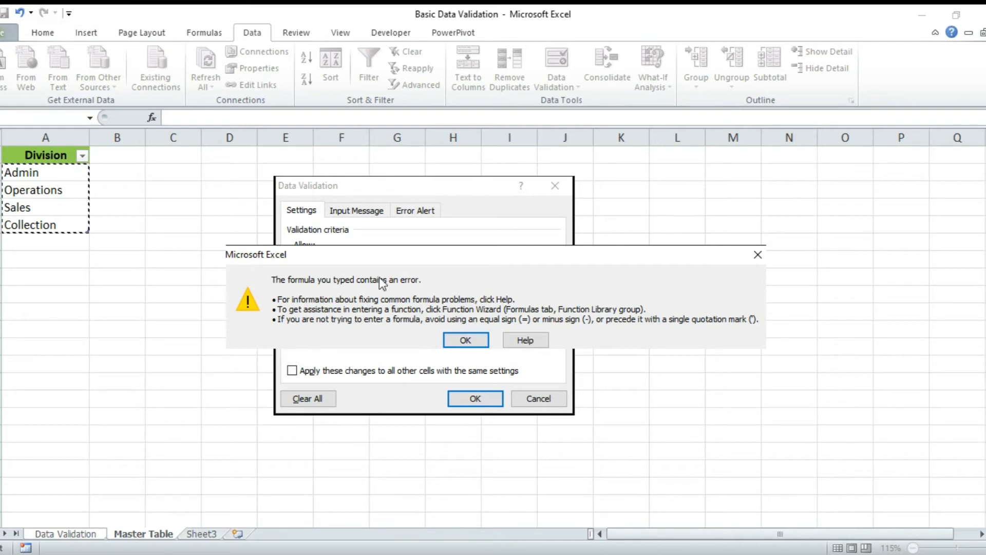
{"action": "left_click_drag", "start_coordinate": [415, 264], "coordinate": [379, 343]}
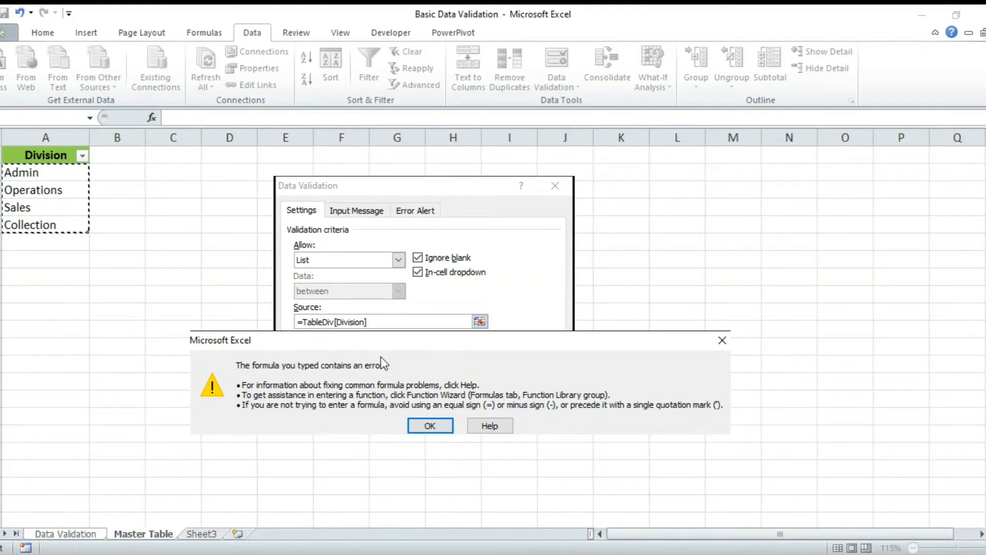
{"action": "left_click", "coordinate": [430, 426]}
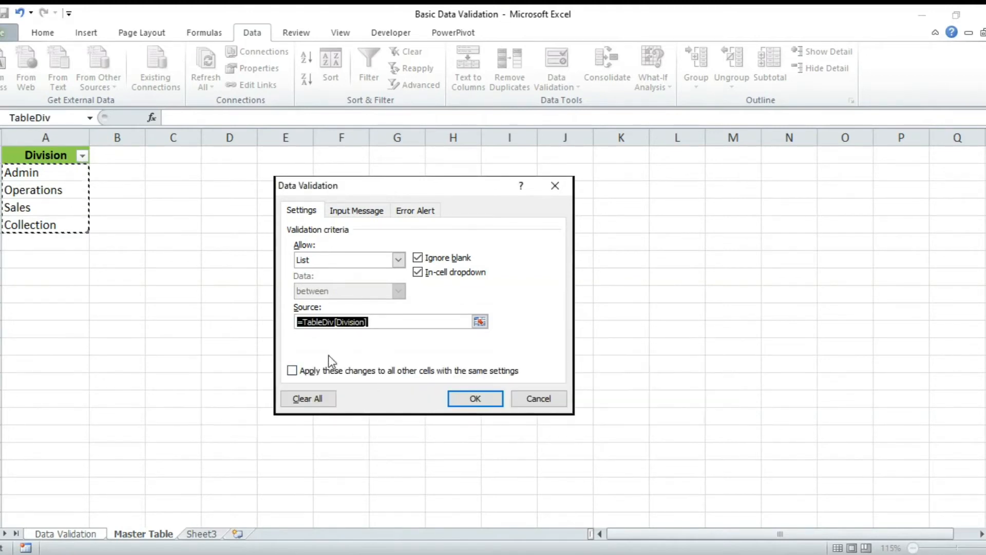
Step: Wrap the table reference in the INDIRECT function so the list source reads =indirect("TableDiv[Division]"), and apply the validation
{"action": "left_click", "coordinate": [304, 321]}
{"action": "type", "text": "indirec"}
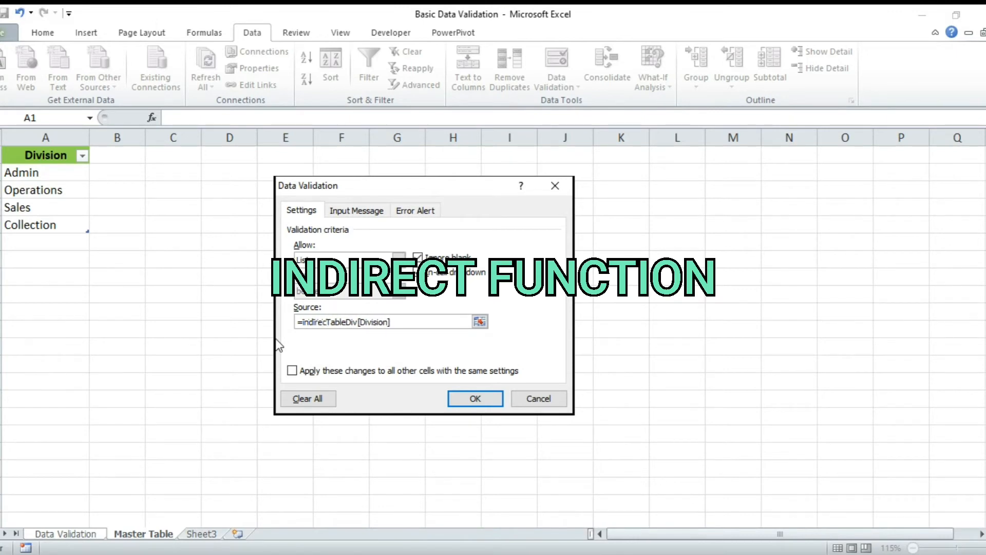
{"action": "type", "text": "t"}
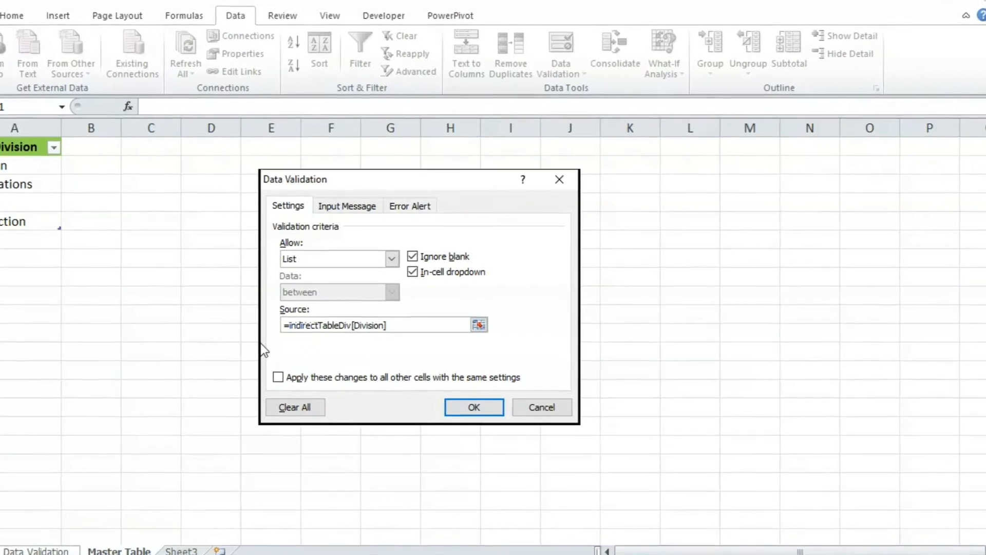
{"action": "type", "text": "("}
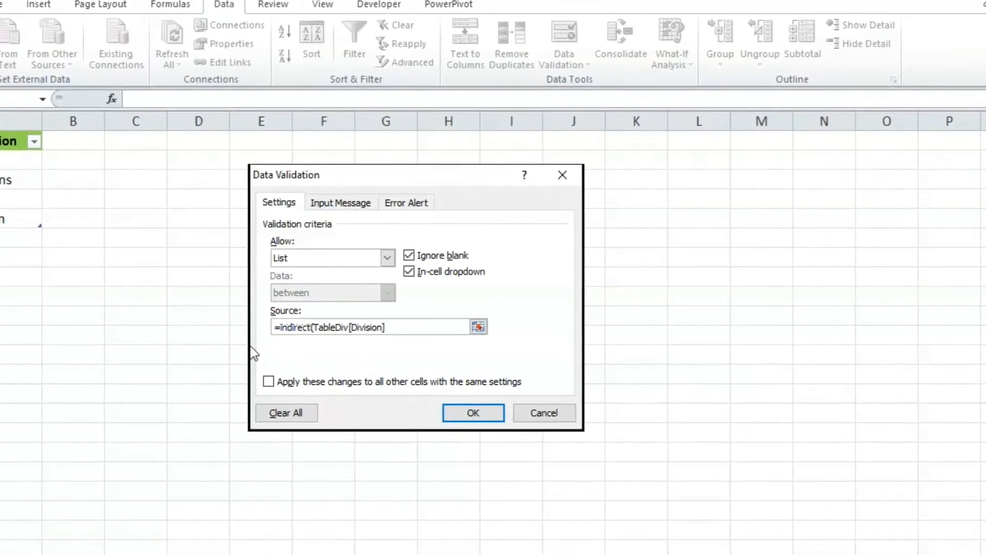
{"action": "type", "text": "\""}
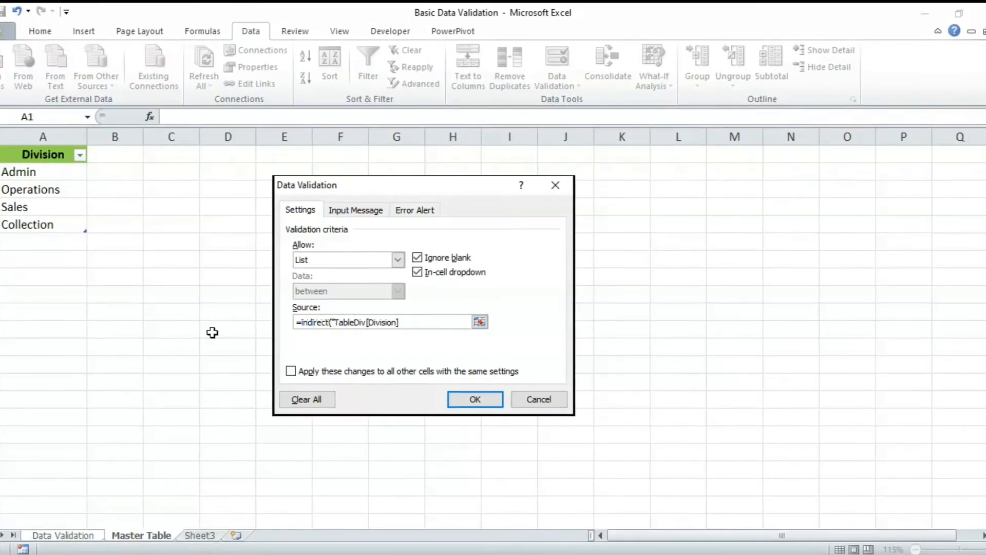
{"action": "left_click", "coordinate": [437, 324]}
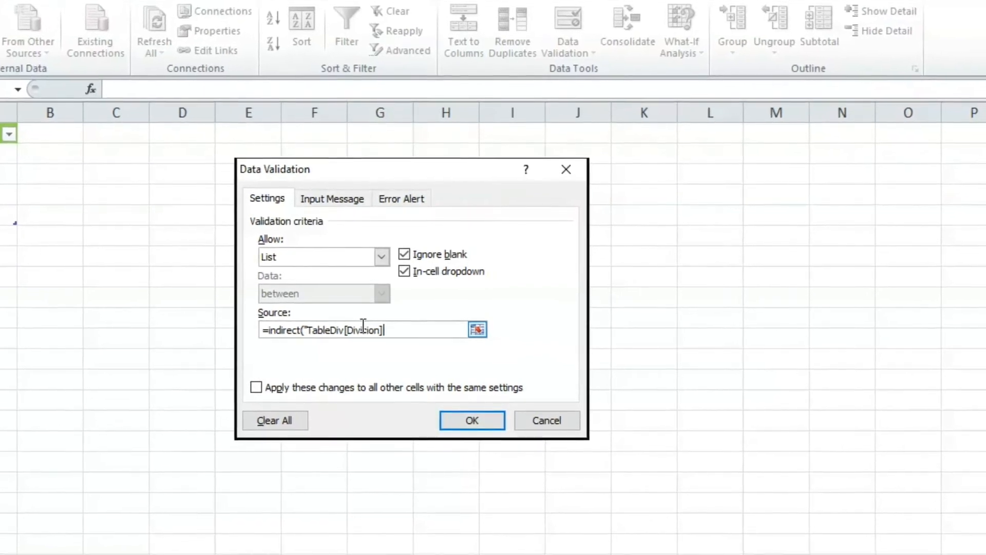
{"action": "type", "text": "\")"}
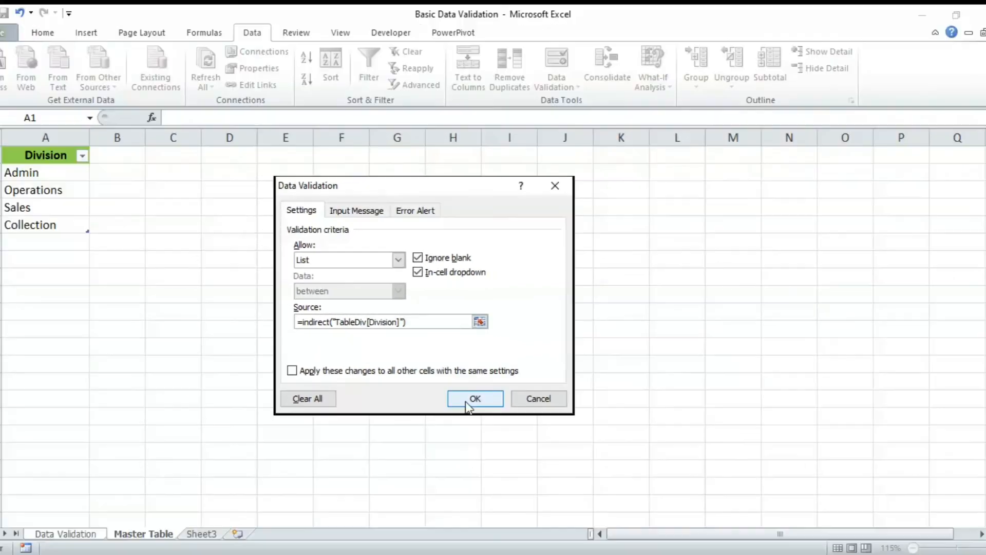
{"action": "left_click", "coordinate": [475, 398]}
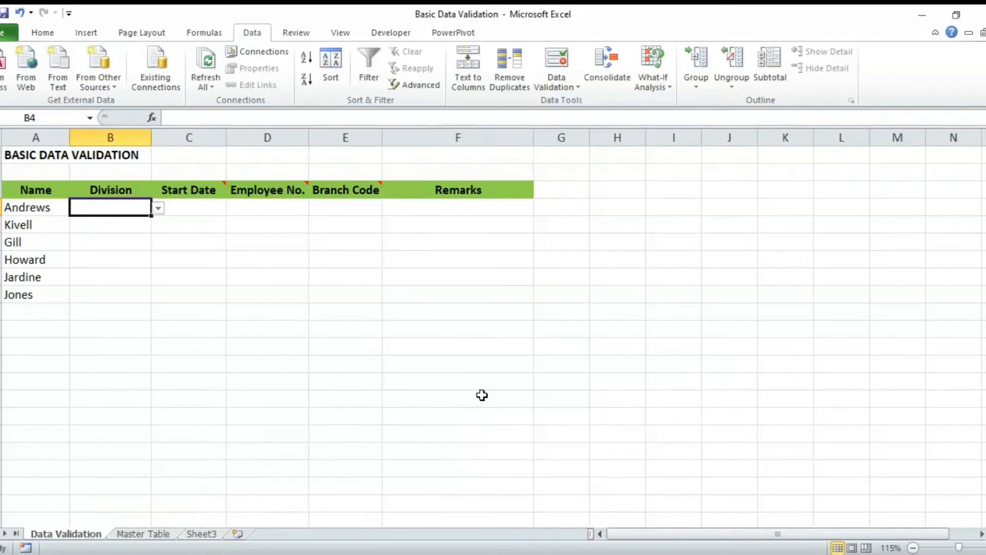
Step: Add a division called New in cell A6, directly below Collection on the Master Table sheet
{"action": "left_click", "coordinate": [150, 533]}
{"action": "left_click", "coordinate": [54, 246]}
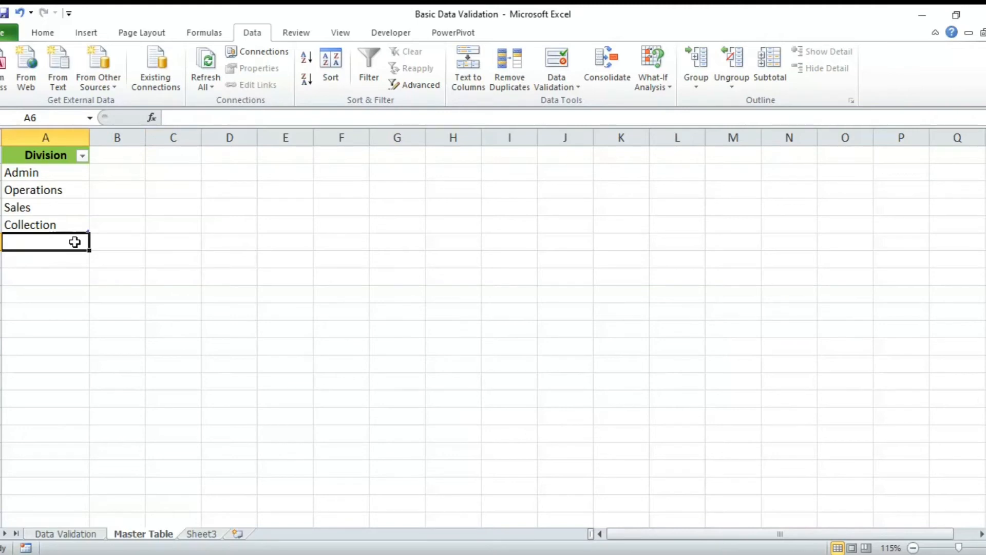
{"action": "type", "text": "New"}
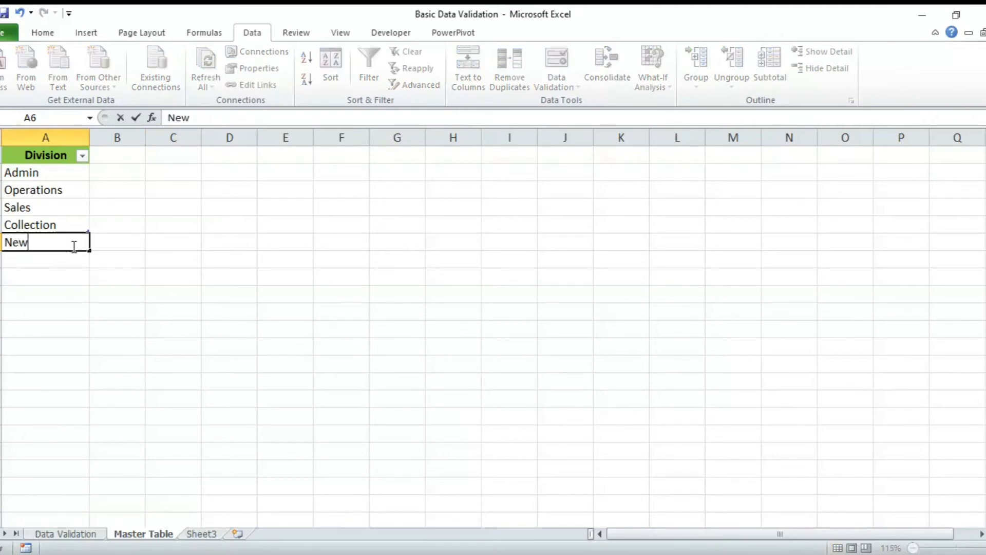
{"action": "key", "text": "Return"}
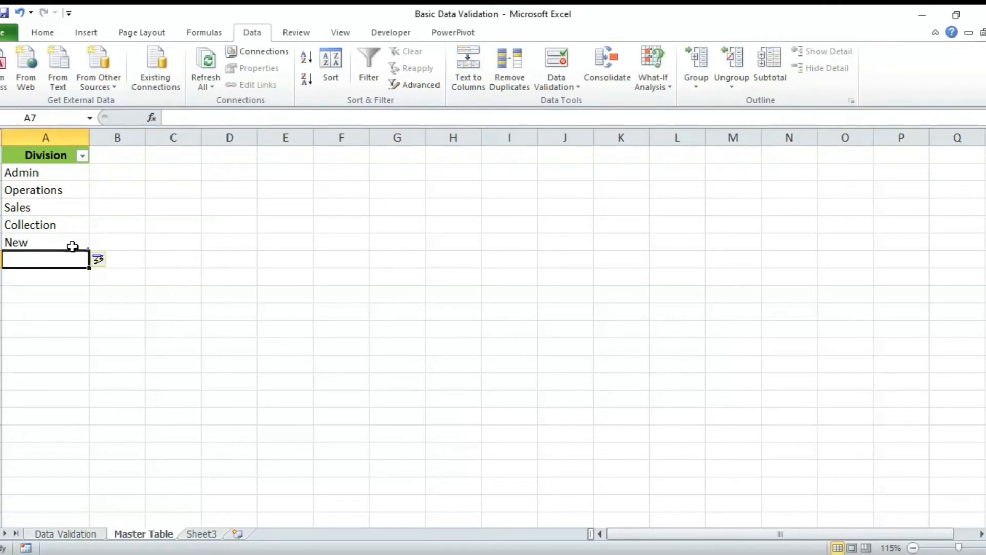
{"action": "left_click", "coordinate": [69, 244]}
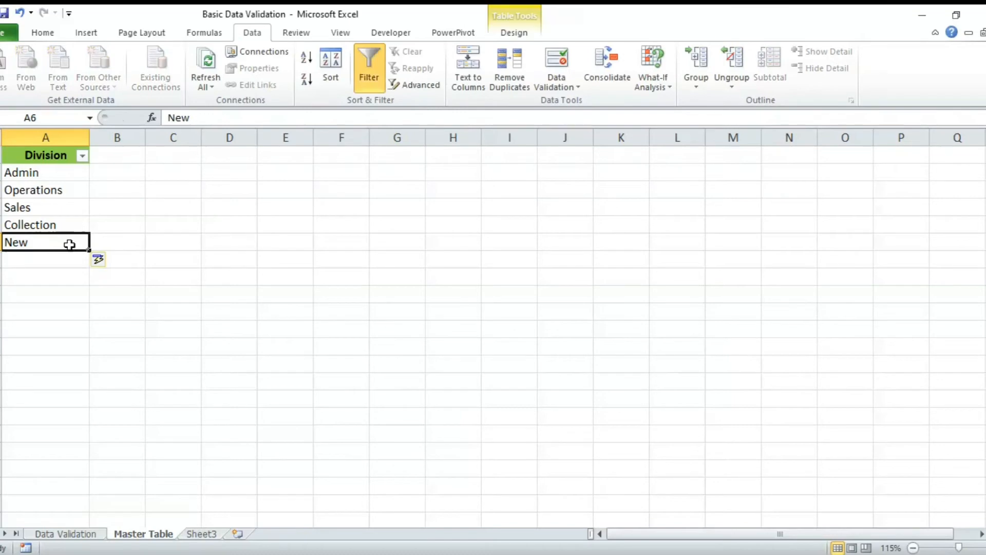
Step: Check cell B4's Division dropdown on the Data Validation sheet for the New entry
{"action": "left_click", "coordinate": [60, 534]}
{"action": "left_click", "coordinate": [158, 209]}
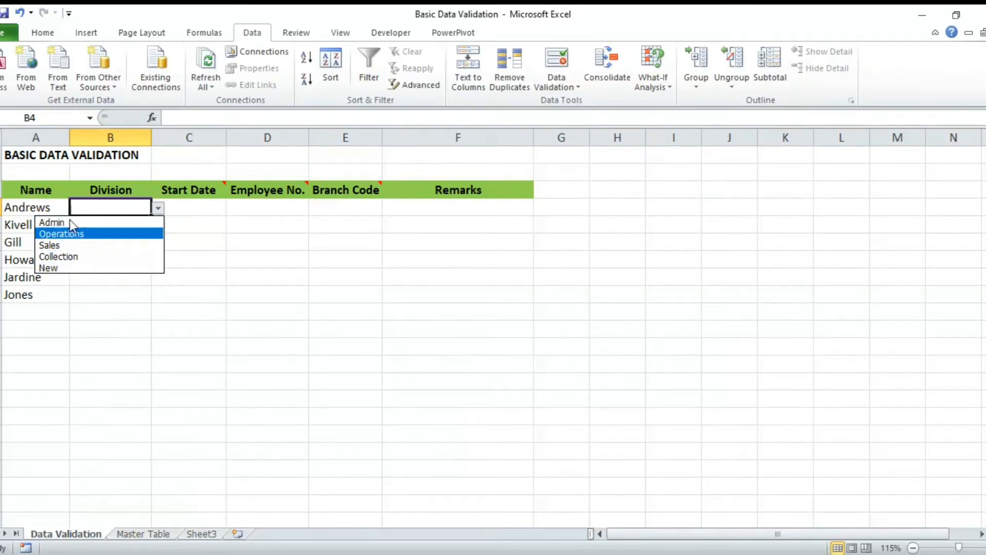
{"action": "left_click", "coordinate": [143, 542]}
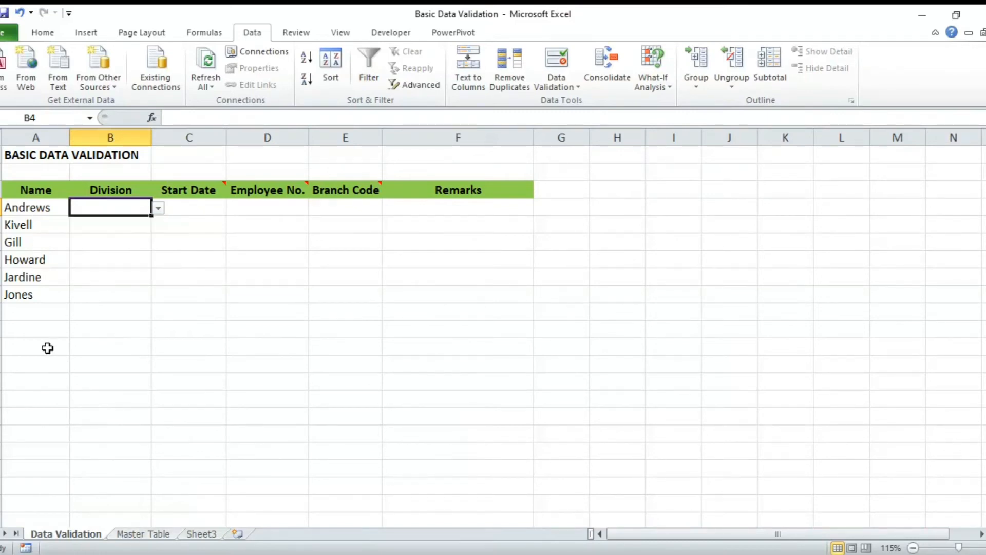
Step: Add a division called Another in cell A7 of the Master Table sheet
{"action": "left_click", "coordinate": [143, 534]}
{"action": "left_click", "coordinate": [41, 259]}
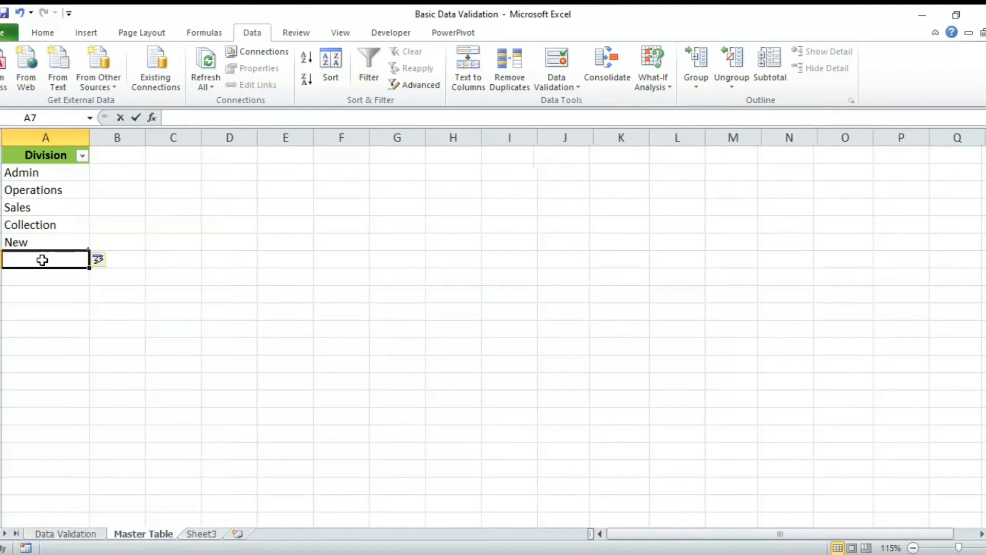
{"action": "type", "text": "Another"}
{"action": "key", "text": "Return"}
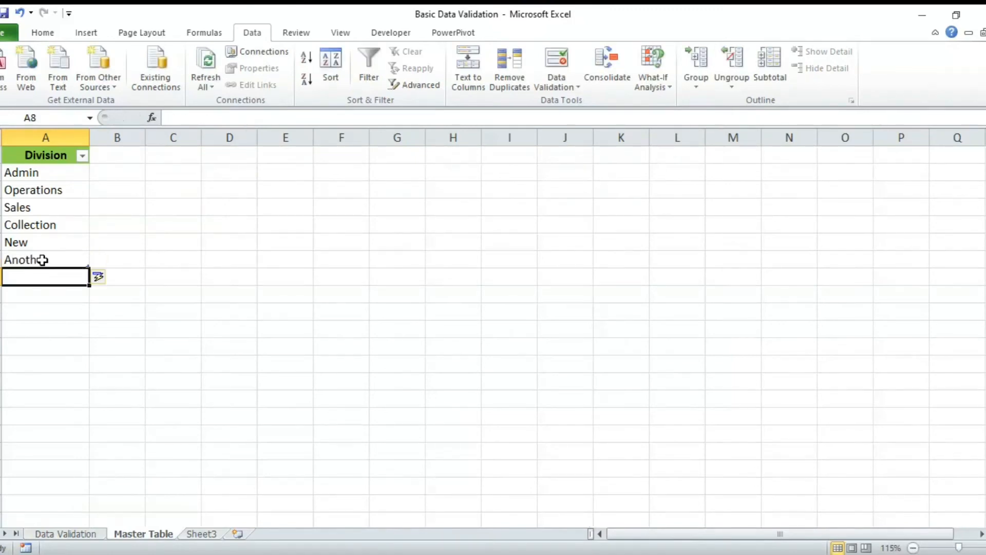
Step: Compare the choices in cell B4's Division dropdown with the division table on the Master Table sheet
{"action": "left_click", "coordinate": [86, 536]}
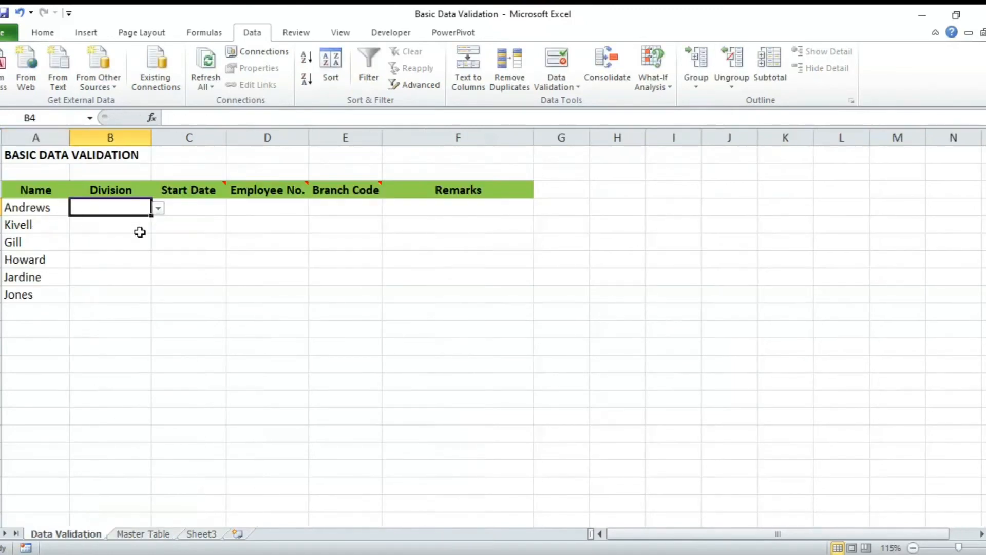
{"action": "left_click", "coordinate": [158, 208]}
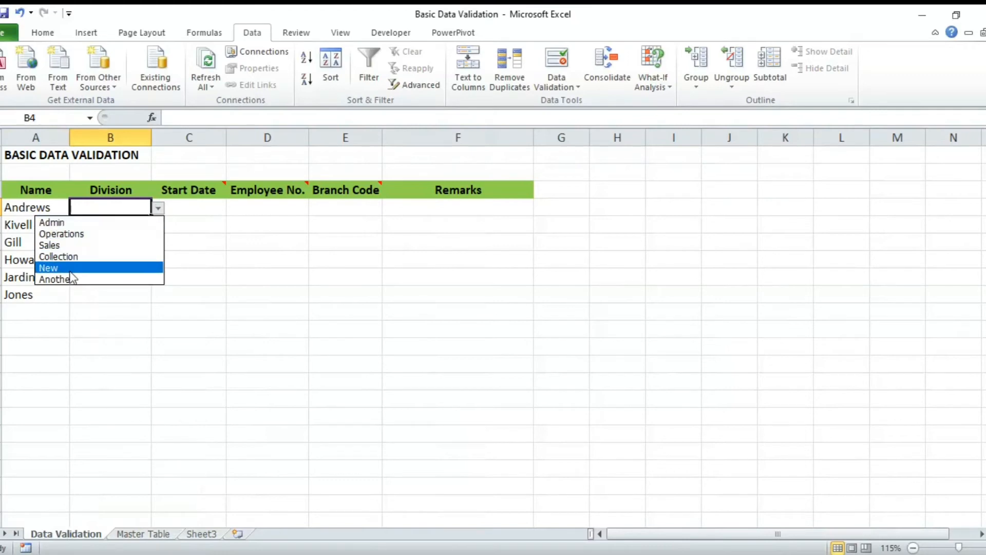
{"action": "left_click", "coordinate": [143, 538]}
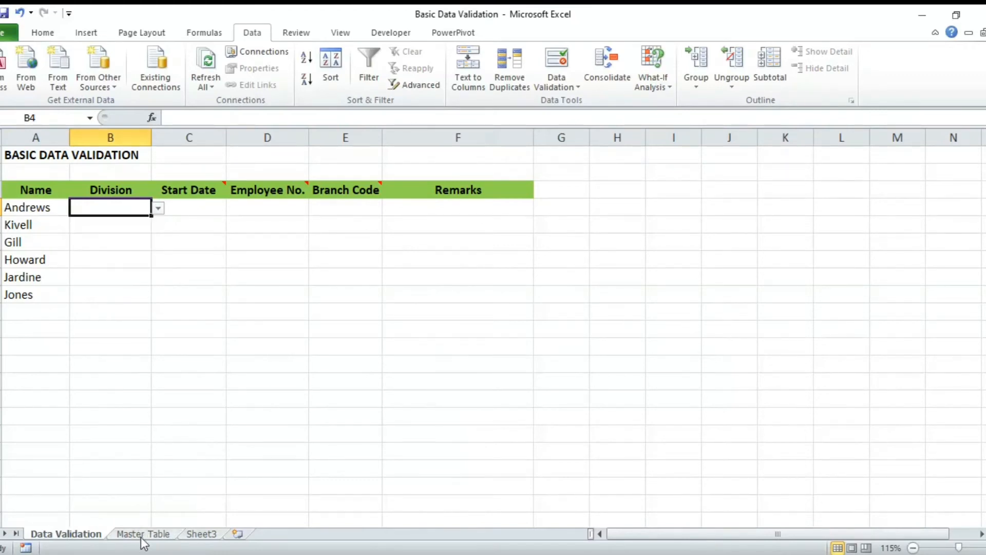
{"action": "left_click", "coordinate": [164, 537]}
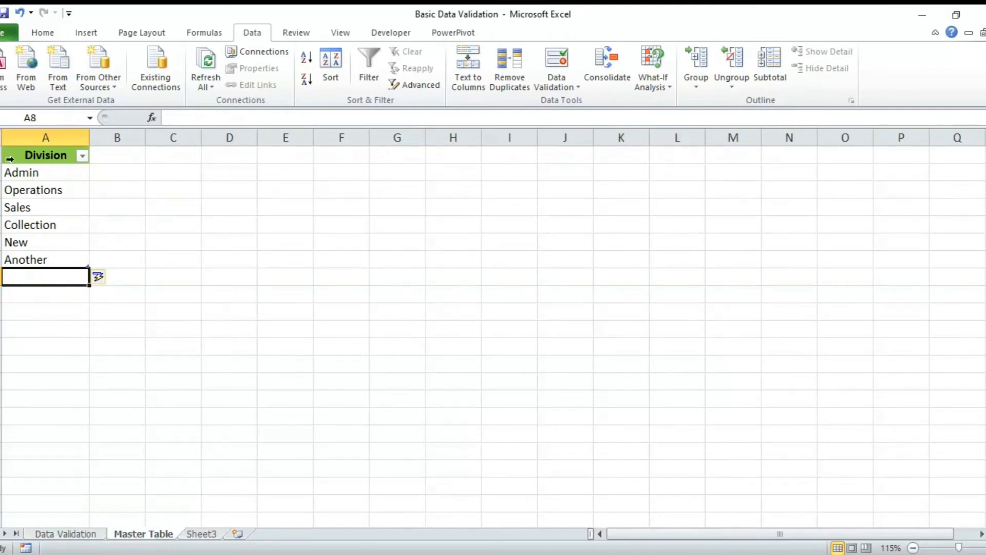
{"action": "left_click", "coordinate": [92, 535]}
{"action": "left_click", "coordinate": [157, 209]}
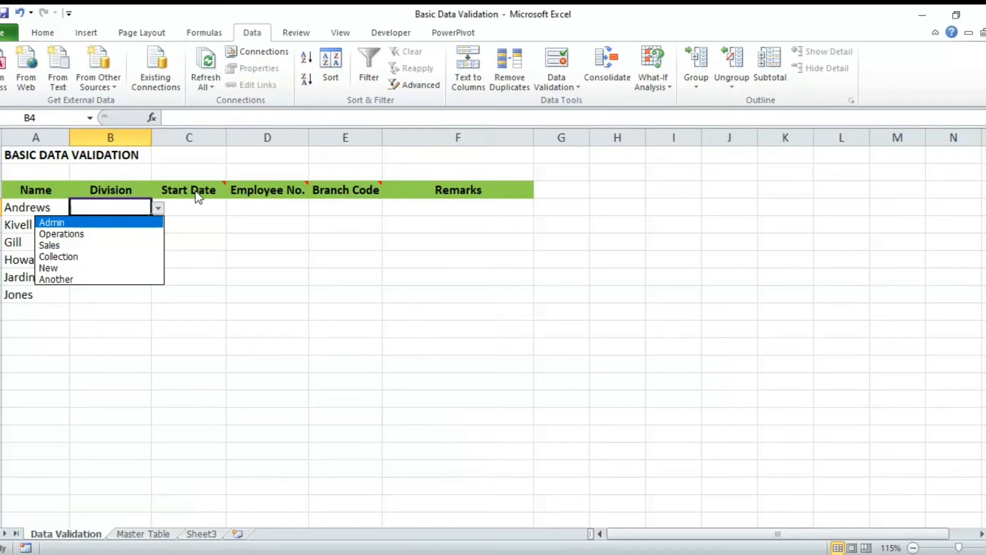
{"action": "key", "text": "Escape"}
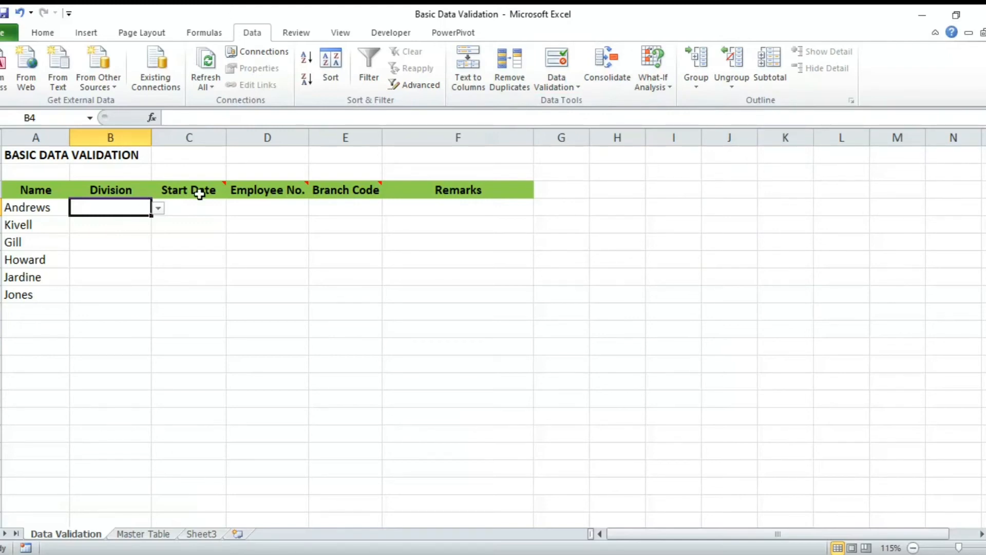
Step: Give cell B4's validation an input message titled Division that reads "Please select correct division"
{"action": "left_click", "coordinate": [559, 67]}
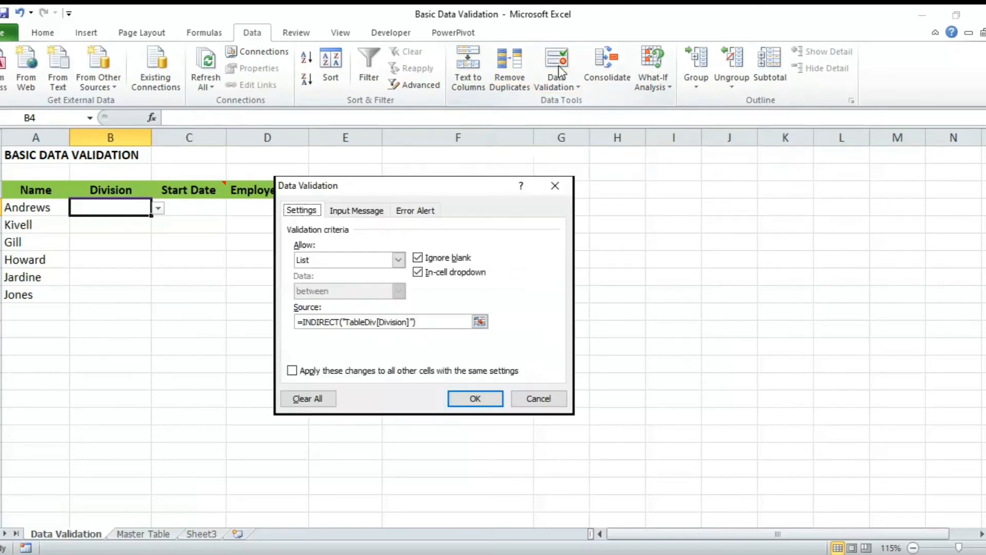
{"action": "left_click", "coordinate": [359, 211]}
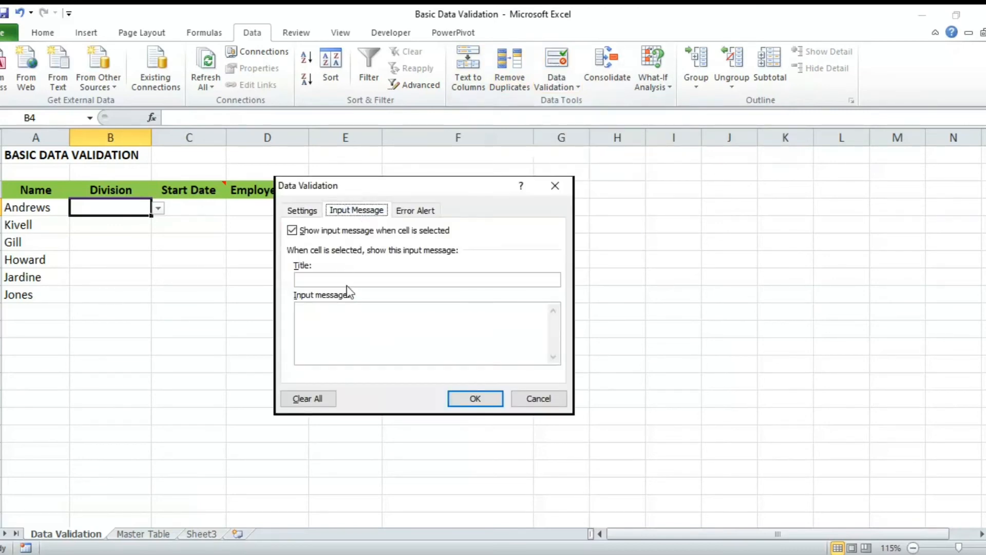
{"action": "left_click", "coordinate": [322, 279]}
{"action": "type", "text": "Division"}
{"action": "left_click", "coordinate": [318, 310]}
{"action": "type", "text": "Please select cor"}
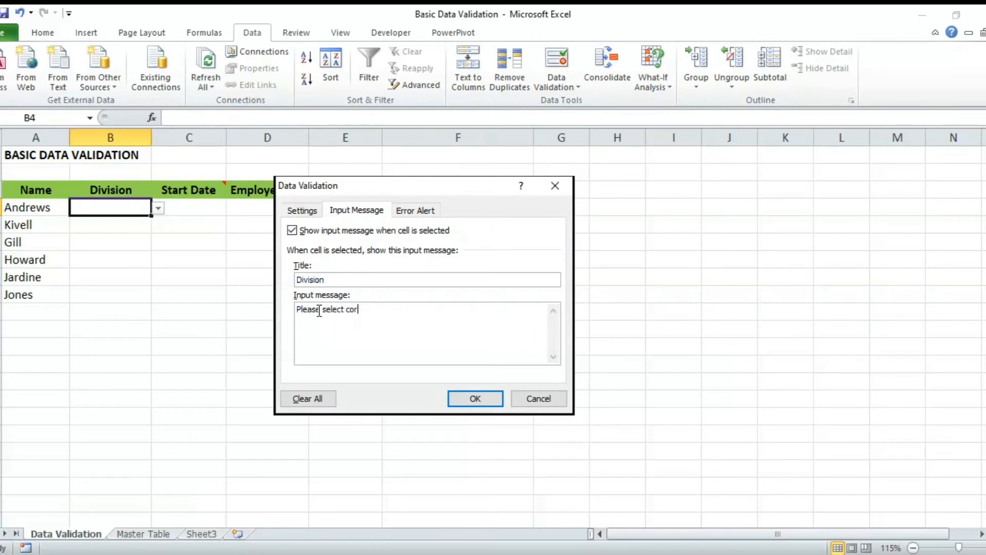
{"action": "type", "text": "rect division"}
{"action": "left_click", "coordinate": [482, 400]}
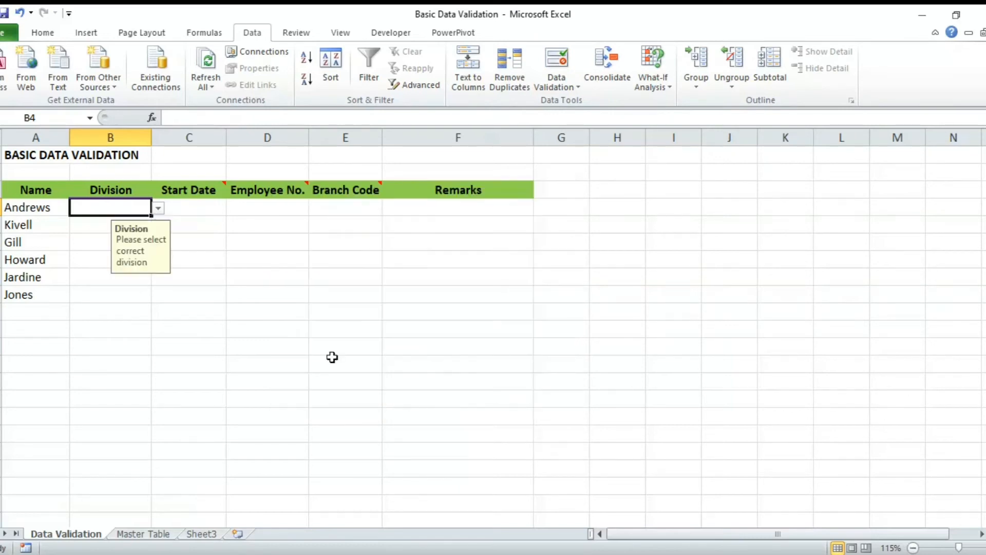
Step: Test cell B4's default error alert by trying the division Adm, and cancel the entry
{"action": "key", "text": "Return"}
{"action": "left_click", "coordinate": [92, 205]}
{"action": "type", "text": "A"}
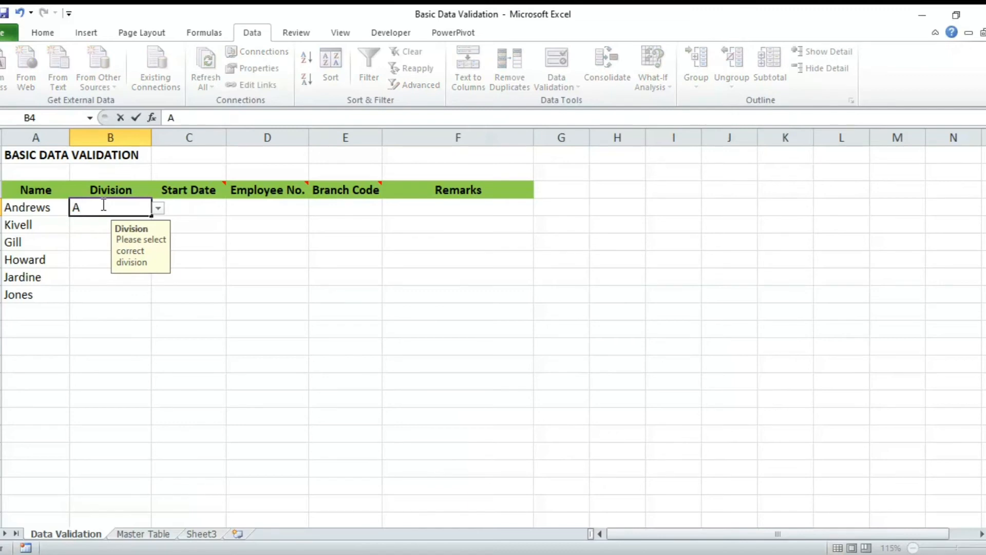
{"action": "type", "text": "dm"}
{"action": "key", "text": "Return"}
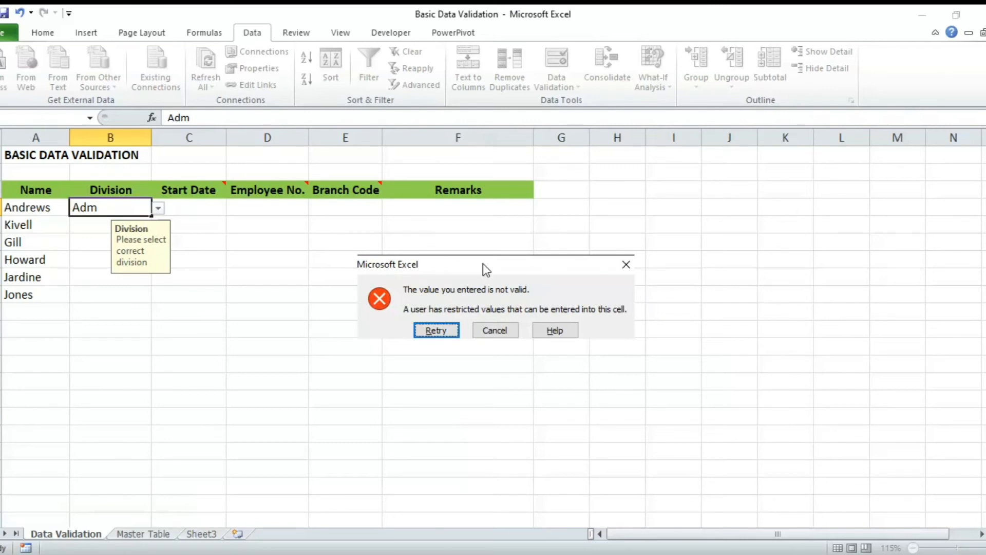
{"action": "left_click", "coordinate": [498, 330]}
Step: Add the Stop-style error message "Please choose from the selection" to cell B4's validation, without a title
{"action": "left_click", "coordinate": [557, 82]}
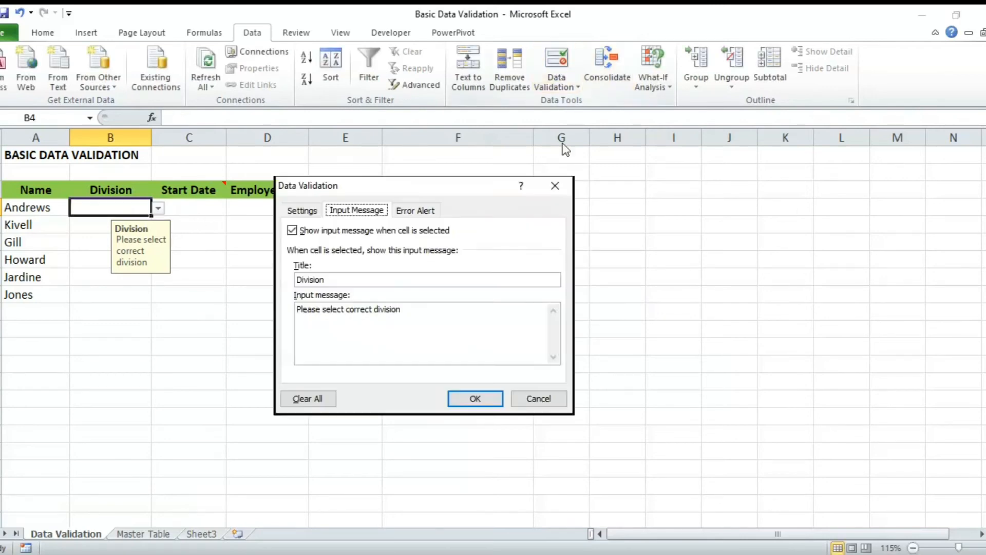
{"action": "left_click", "coordinate": [420, 212]}
{"action": "left_click", "coordinate": [455, 320]}
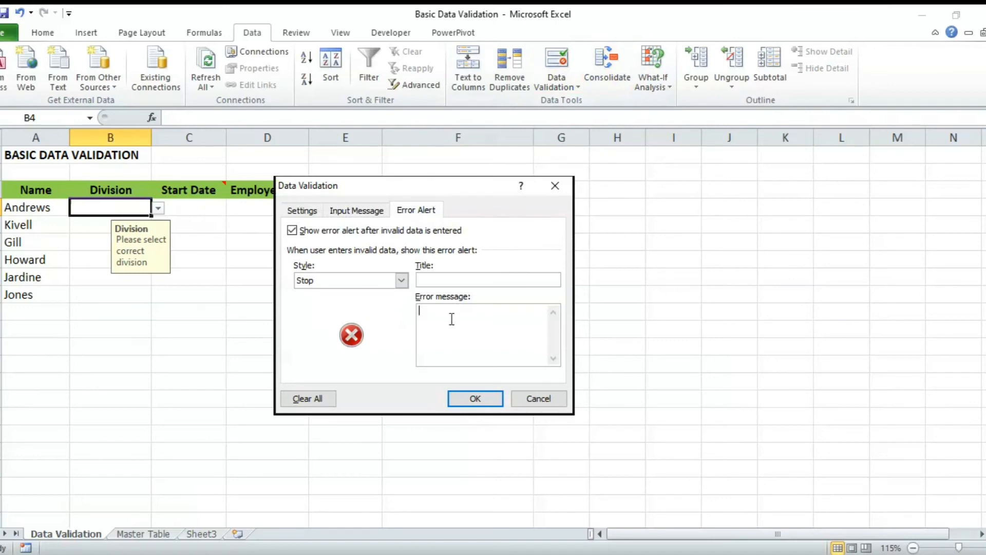
{"action": "type", "text": "Please choose from the selection"}
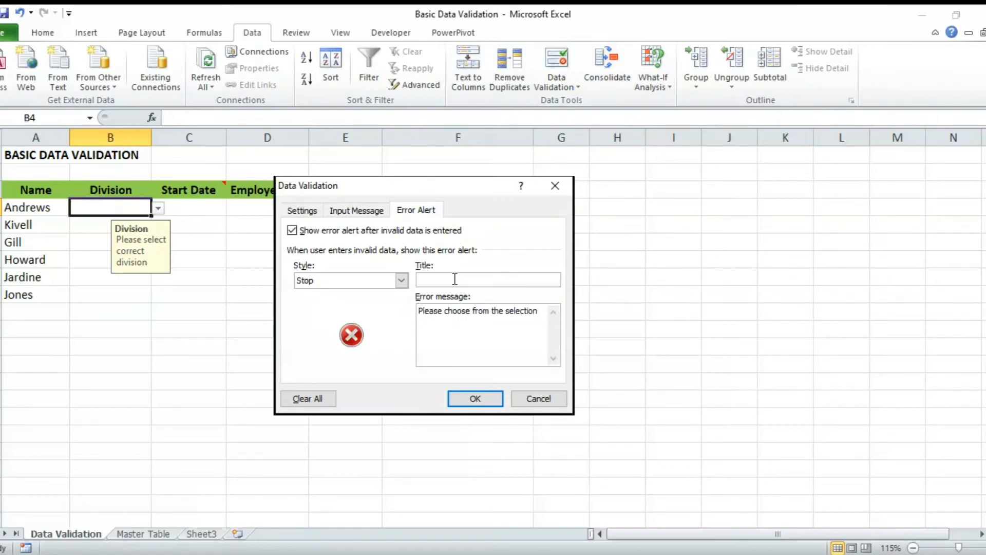
{"action": "left_click", "coordinate": [483, 398]}
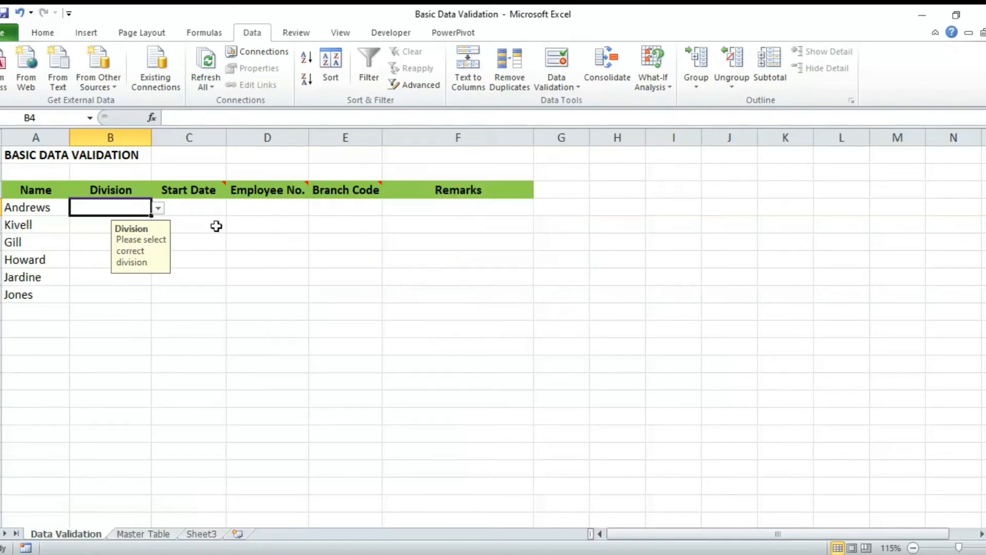
Step: Try Adm in cell B4 again to test the custom error alert, and cancel the entry
{"action": "type", "text": "Adm"}
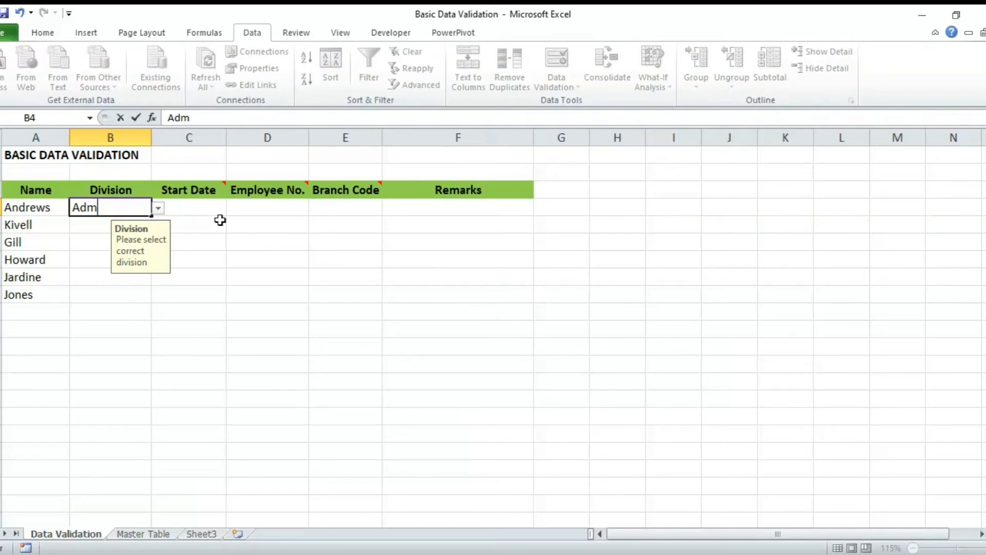
{"action": "key", "text": "Return"}
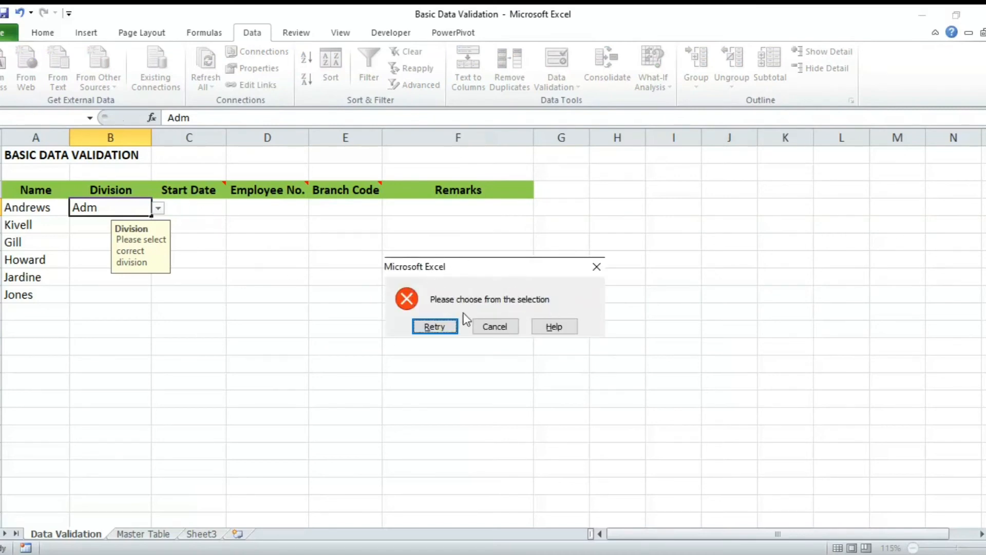
{"action": "left_click", "coordinate": [501, 325]}
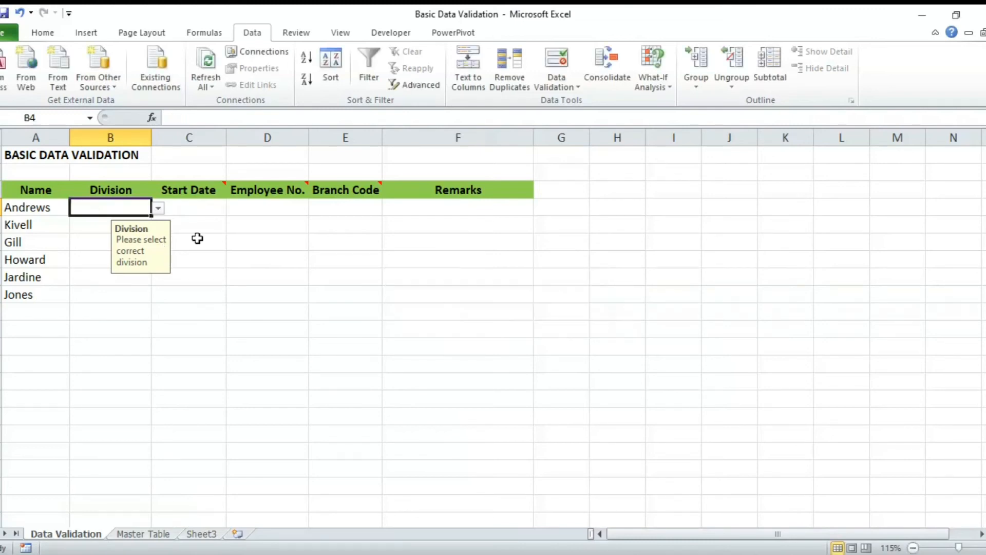
Step: Restrict Start Date cell C4 to dates greater than =today() with data validation
{"action": "left_click", "coordinate": [214, 208]}
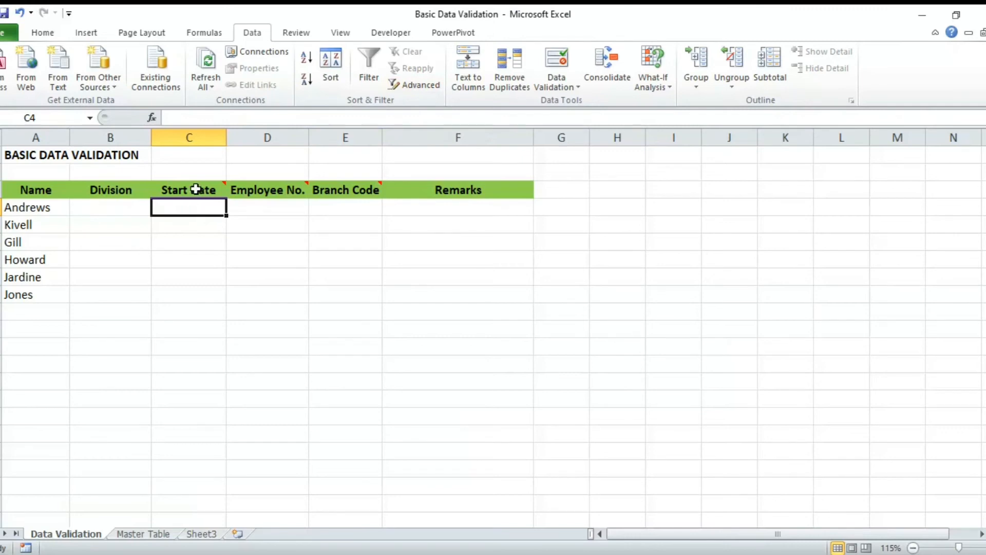
{"action": "mouse_move", "coordinate": [182, 193]}
{"action": "left_click", "coordinate": [556, 64]}
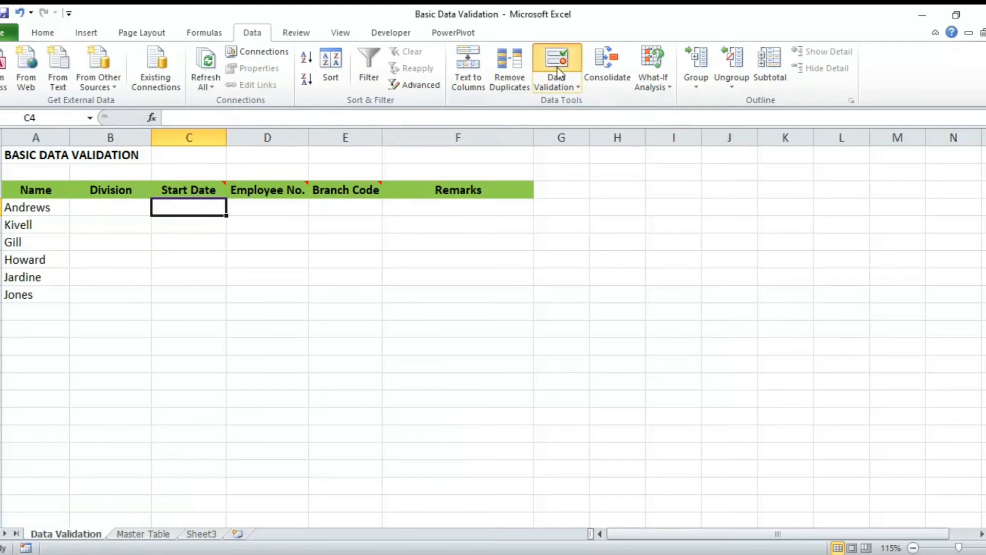
{"action": "left_click", "coordinate": [303, 211]}
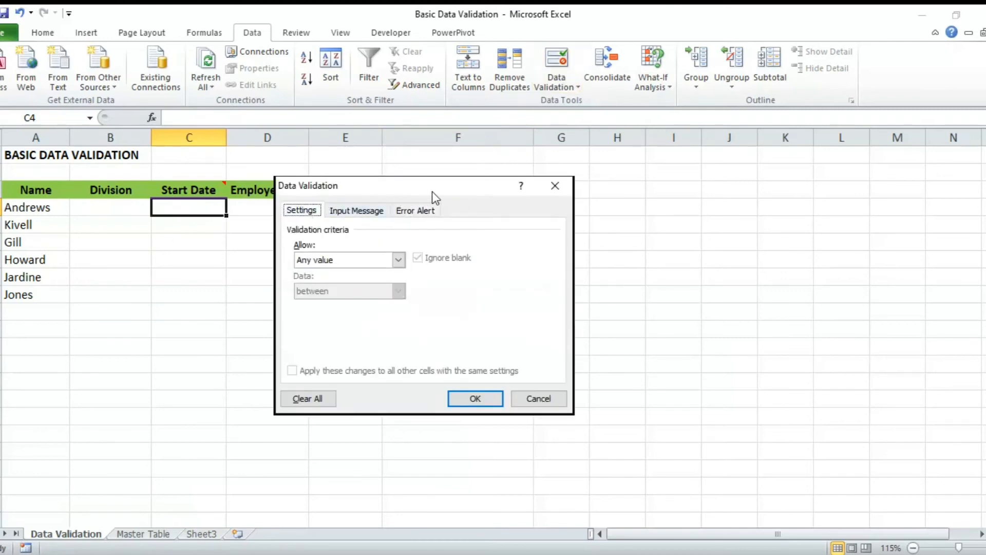
{"action": "left_click_drag", "start_coordinate": [462, 194], "coordinate": [562, 155]}
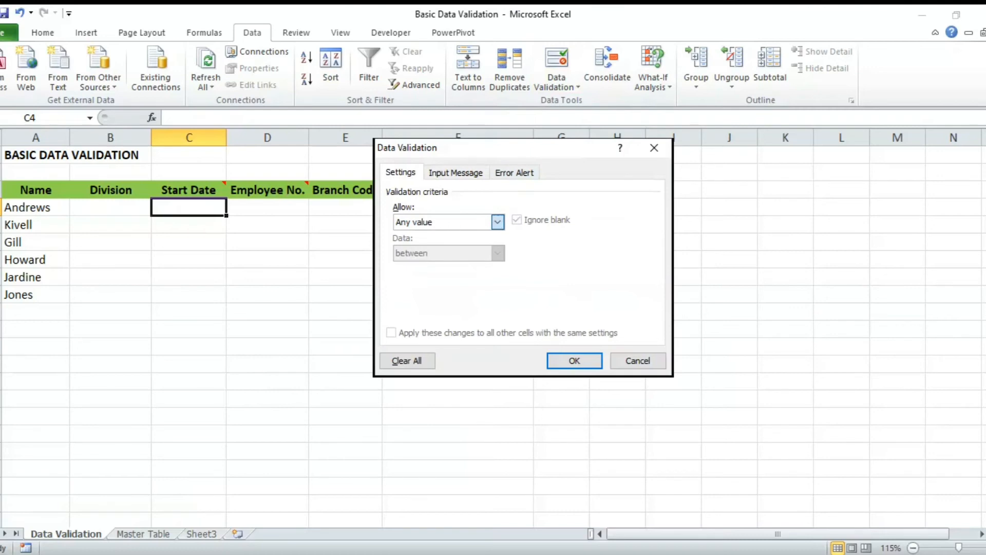
{"action": "left_click", "coordinate": [498, 222]}
{"action": "left_click", "coordinate": [418, 268]}
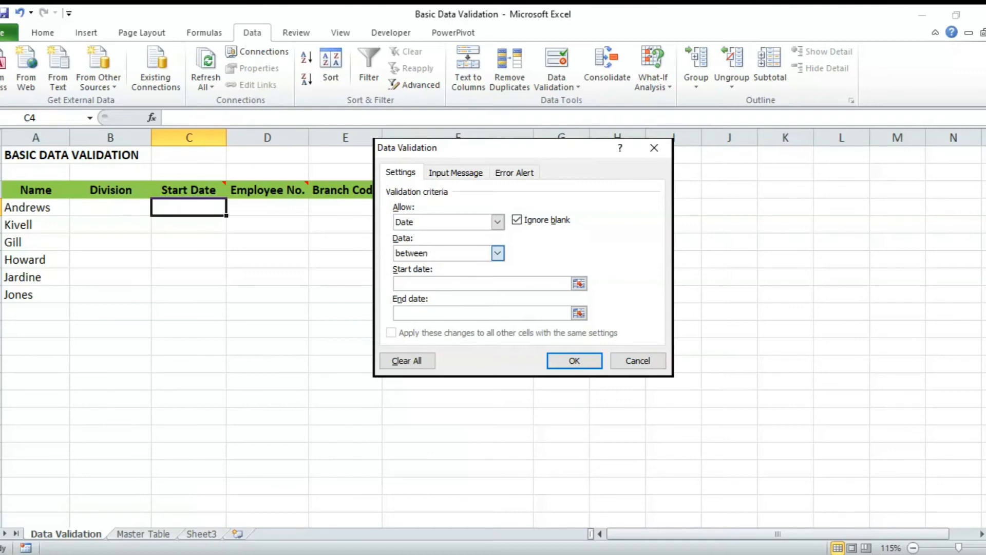
{"action": "left_click", "coordinate": [426, 304]}
{"action": "left_click", "coordinate": [426, 285]}
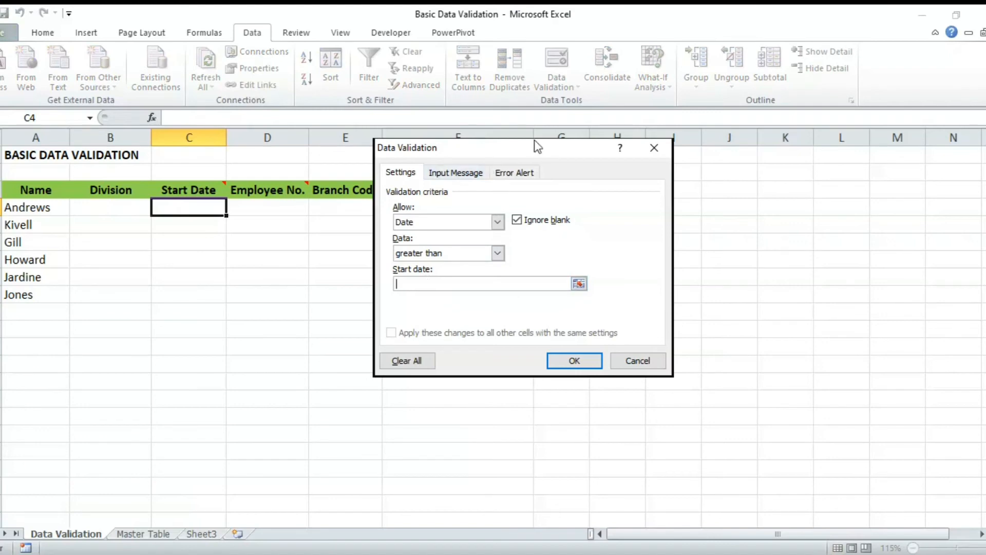
{"action": "left_click_drag", "start_coordinate": [543, 156], "coordinate": [541, 144]}
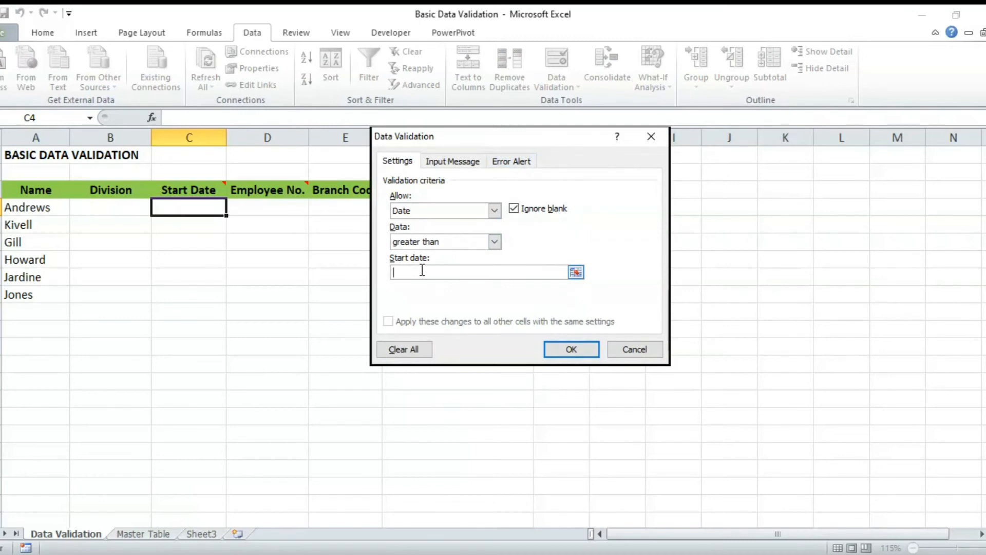
{"action": "type", "text": "=today()"}
{"action": "left_click", "coordinate": [572, 349]}
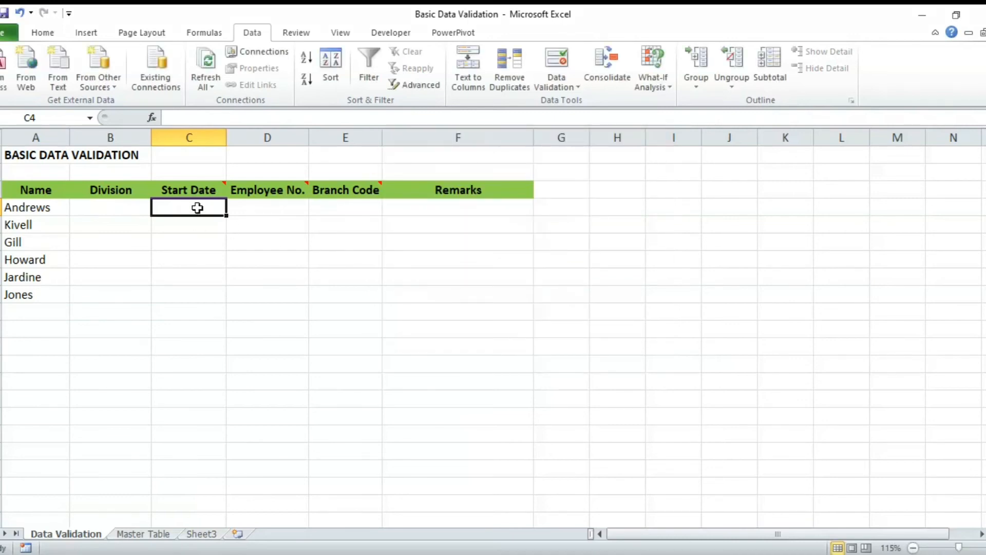
Step: Test cell C4's date rule with the past date 02/01/2020, and cancel the entry
{"action": "type", "text": "02"}
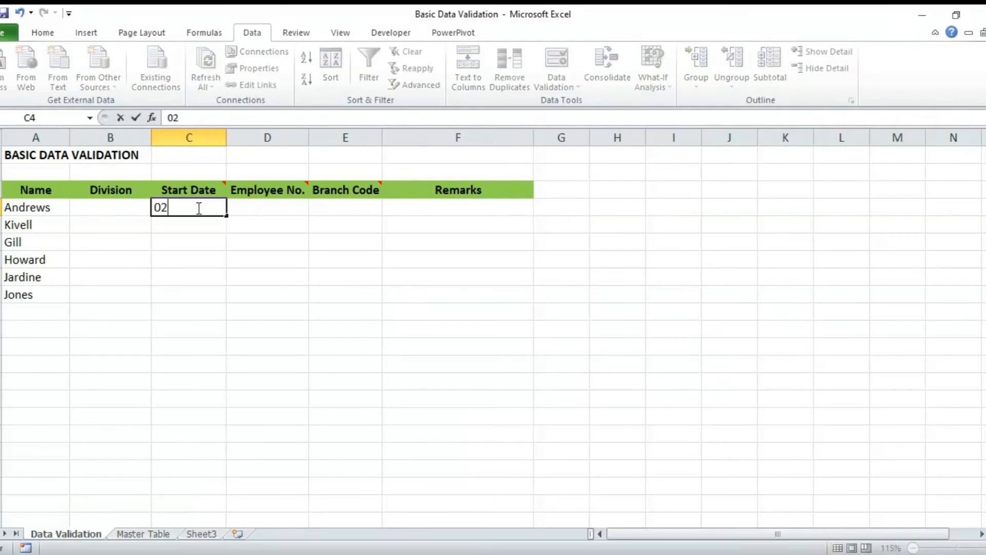
{"action": "type", "text": "/01/2020"}
{"action": "key", "text": "Return"}
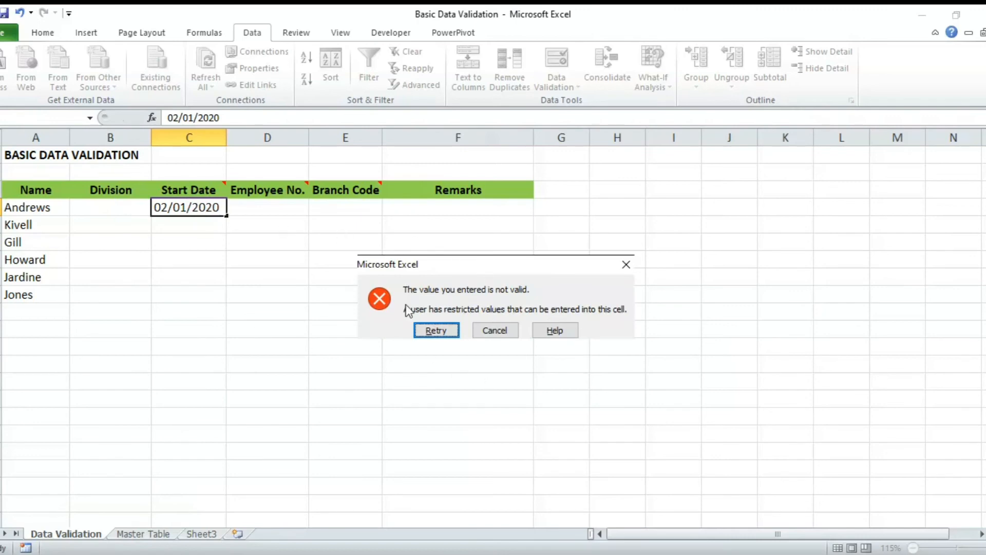
{"action": "left_click", "coordinate": [498, 331]}
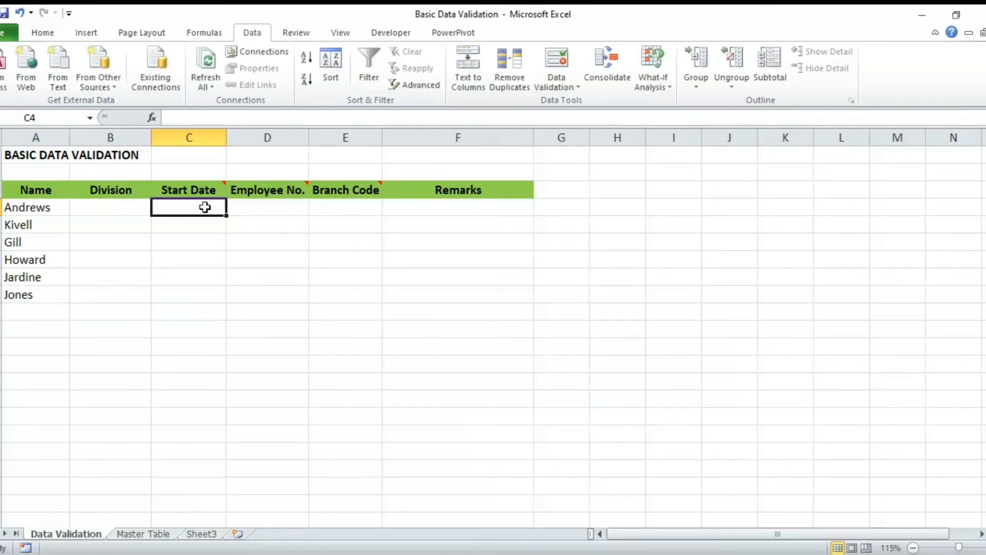
Step: Enter the start date 02/26/2021 in cell C4
{"action": "type", "text": "02/"}
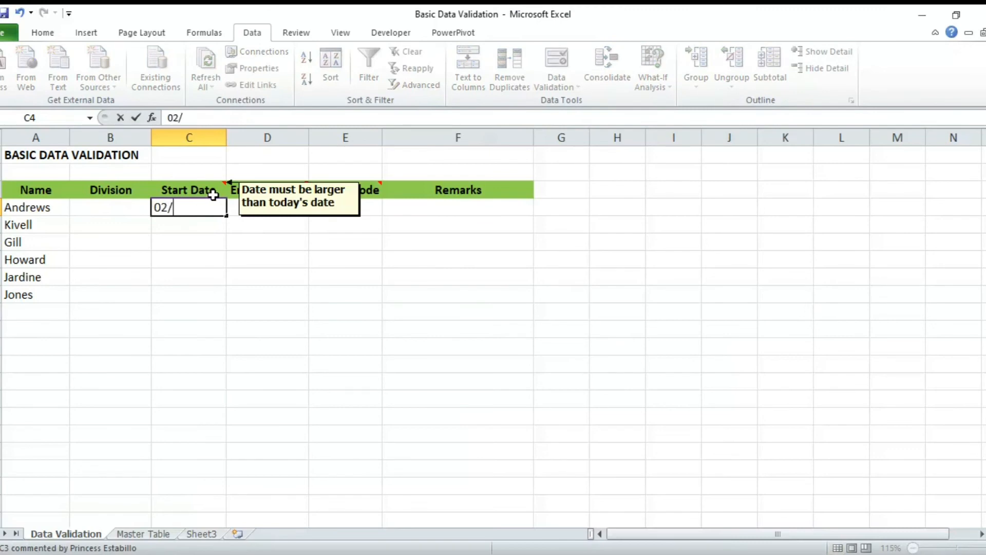
{"action": "type", "text": "26/2021"}
{"action": "key", "text": "Return"}
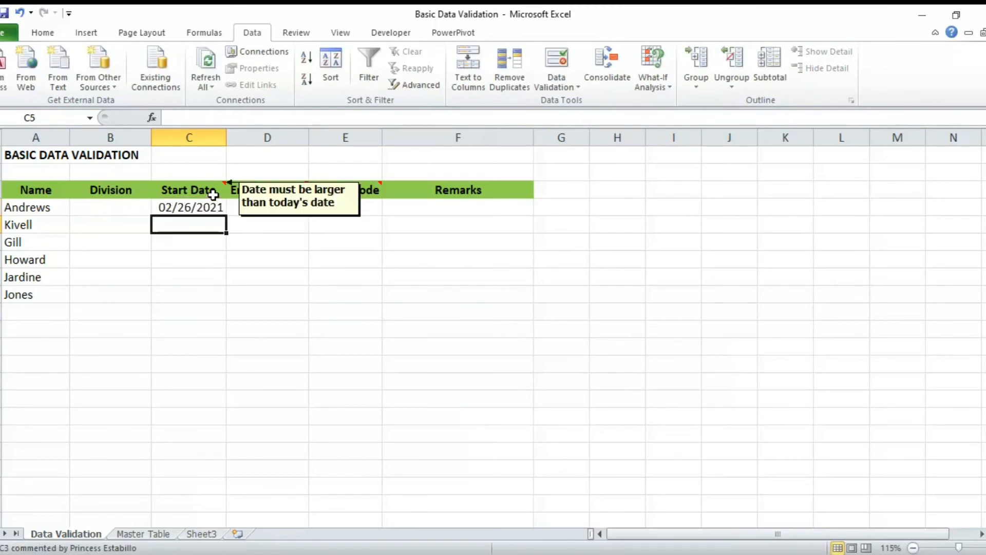
{"action": "left_click", "coordinate": [201, 203]}
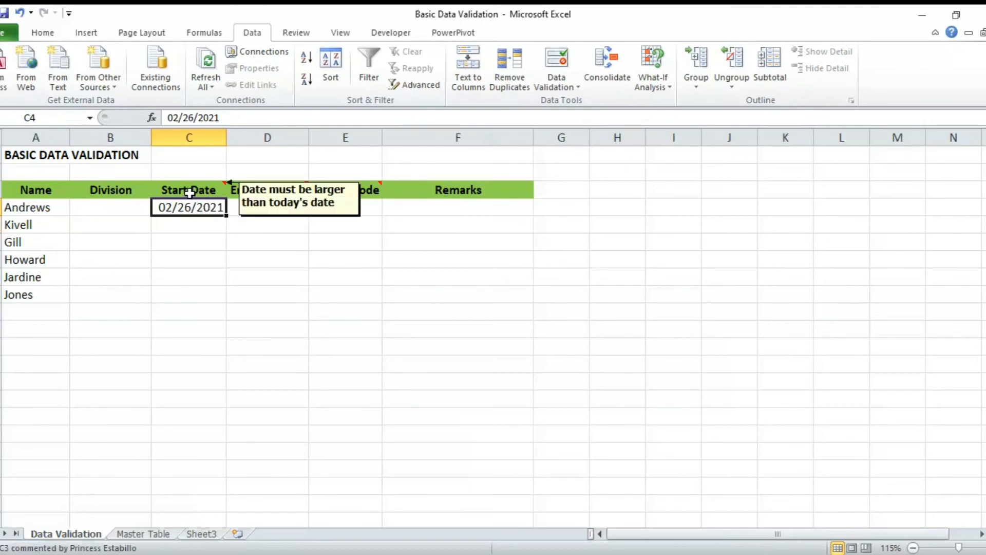
Step: Choose Admin from cell B4's Division dropdown
{"action": "left_click", "coordinate": [127, 205]}
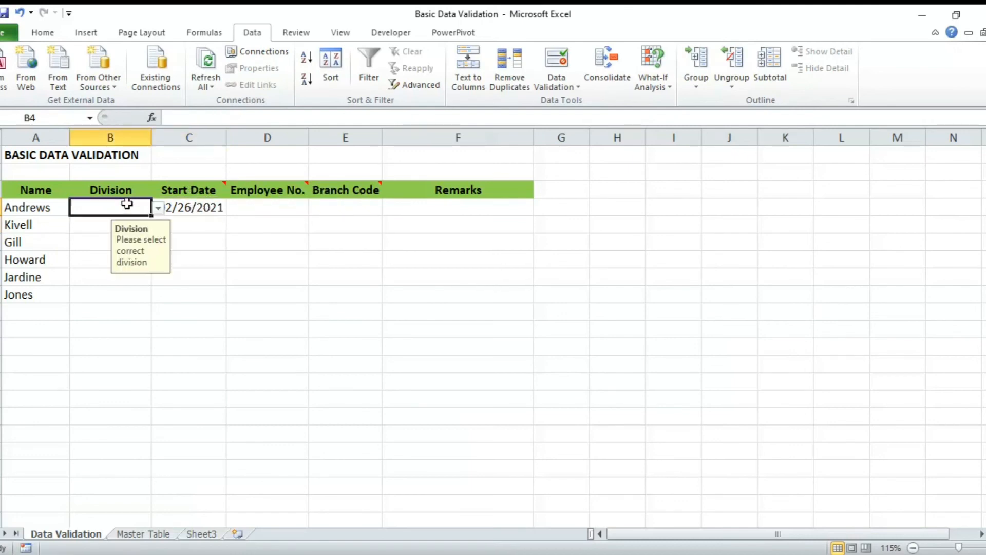
{"action": "left_click", "coordinate": [158, 208]}
{"action": "left_click", "coordinate": [134, 221]}
Step: Restrict Employee No. cell D4 to whole numbers between 10000 and 50000 with data validation
{"action": "left_click", "coordinate": [270, 205]}
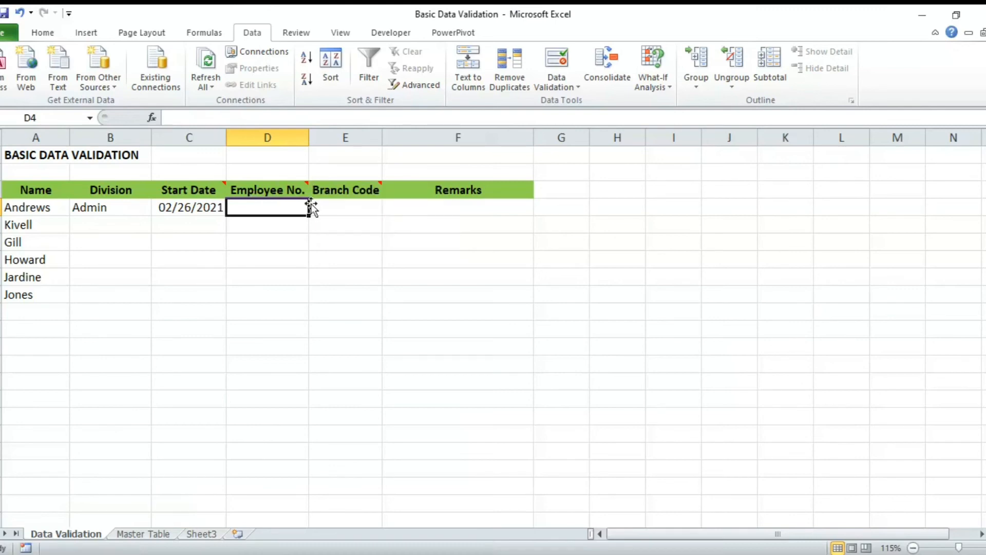
{"action": "left_click", "coordinate": [546, 62]}
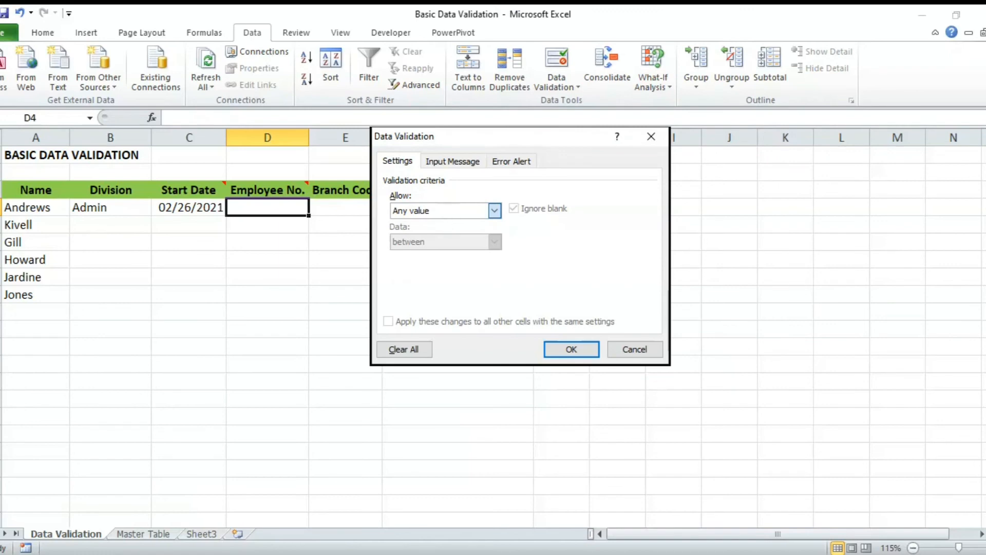
{"action": "left_click", "coordinate": [434, 237]}
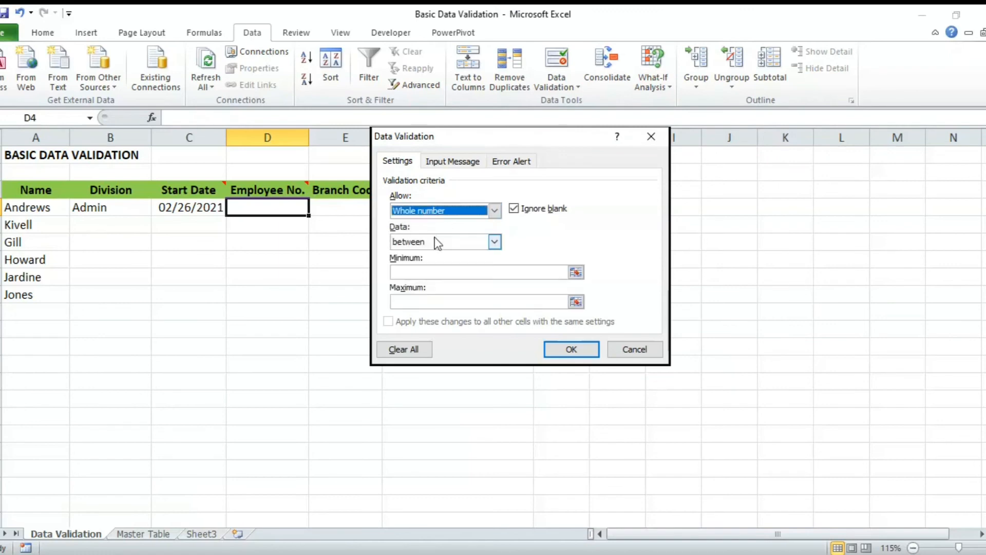
{"action": "left_click", "coordinate": [428, 273]}
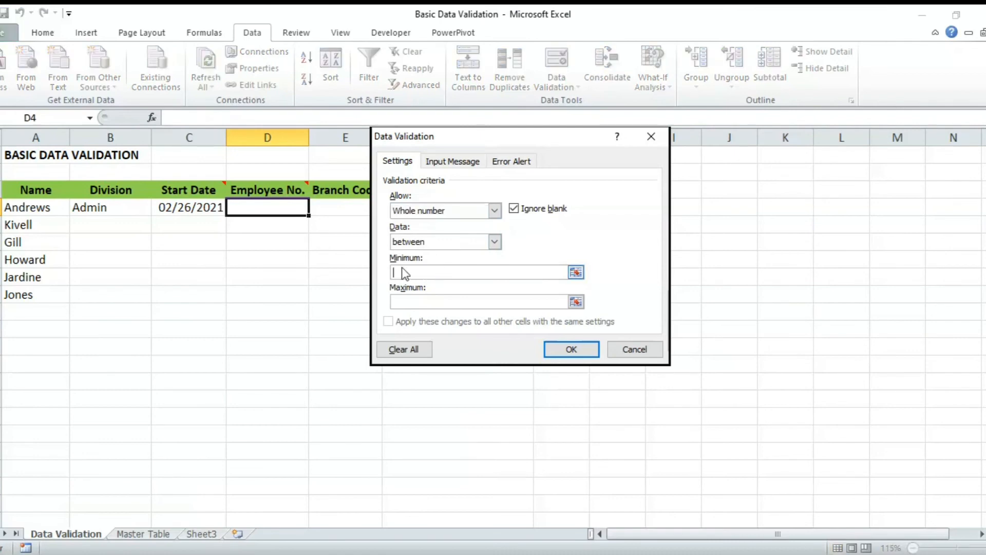
{"action": "type", "text": "10000"}
{"action": "left_click", "coordinate": [422, 301]}
{"action": "type", "text": "50000"}
{"action": "left_click", "coordinate": [571, 349]}
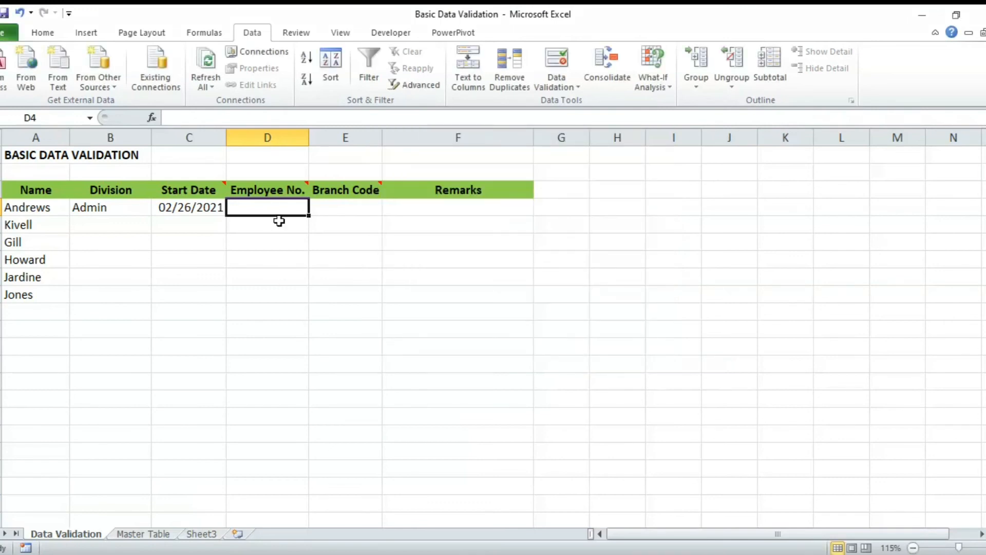
Step: Test cell D4's whole-number rule with 900, cancel that entry, and enter 40000 instead
{"action": "type", "text": "900"}
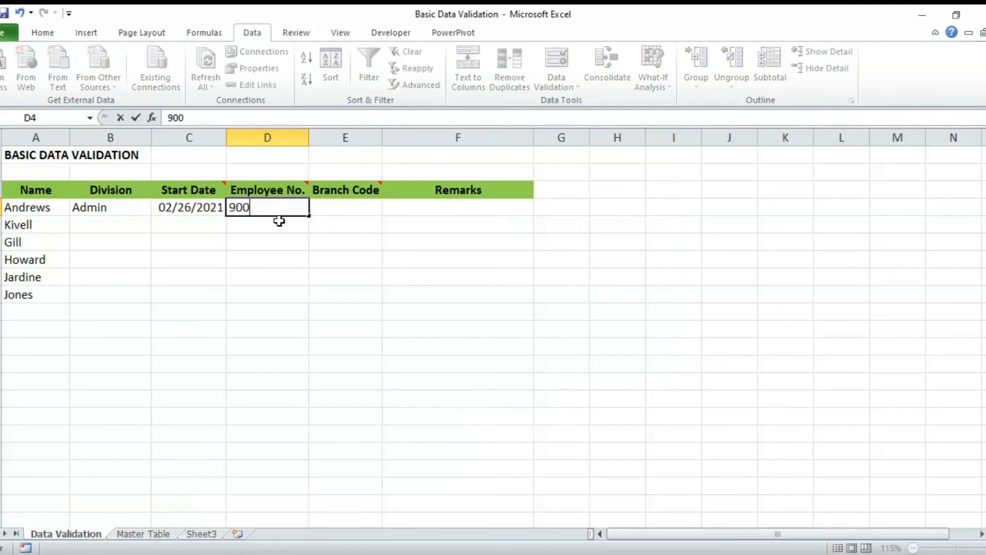
{"action": "key", "text": "Return"}
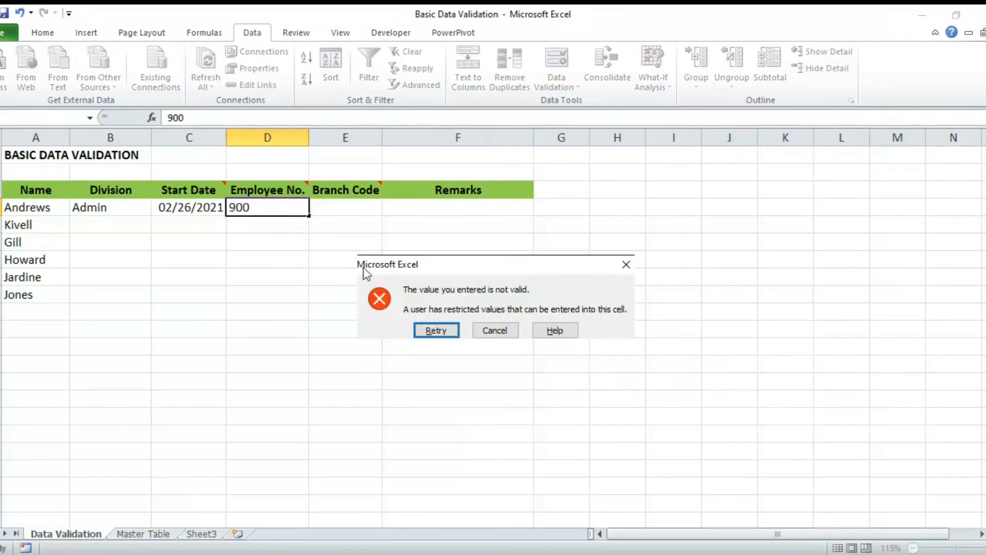
{"action": "key", "text": "Escape"}
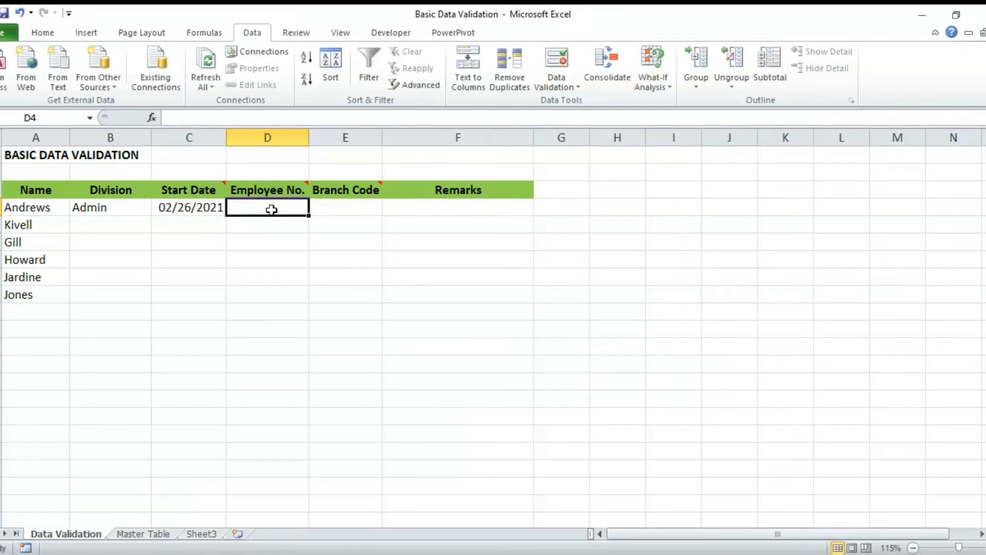
{"action": "type", "text": "40000"}
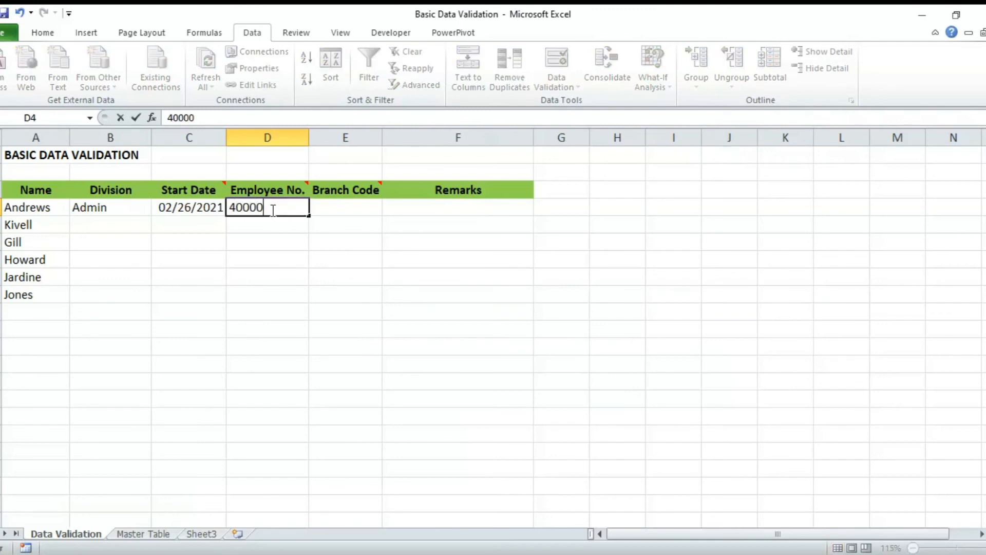
{"action": "key", "text": "Return"}
{"action": "left_click", "coordinate": [271, 210]}
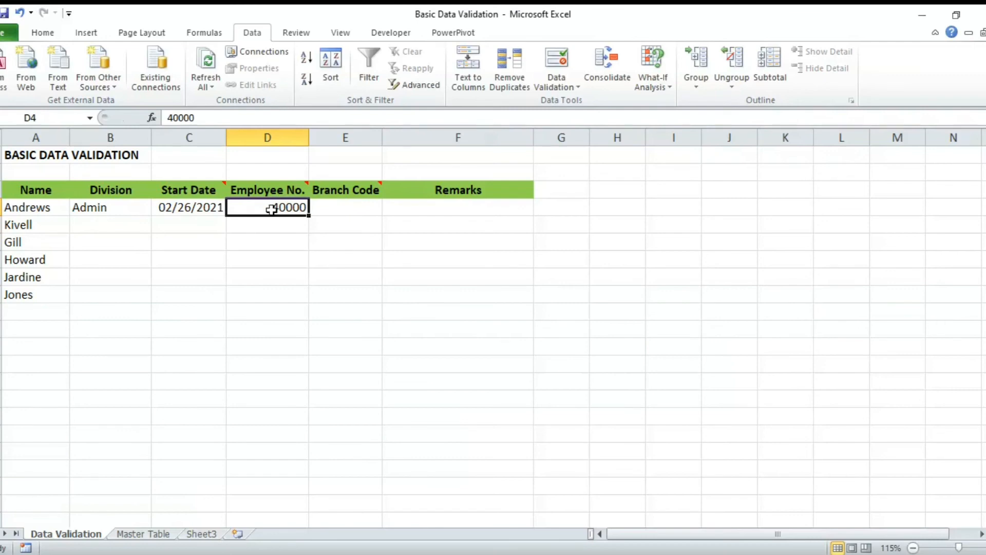
Step: Restrict Branch Code cell E4 to a text length equal to 6 with data validation
{"action": "mouse_move", "coordinate": [348, 188]}
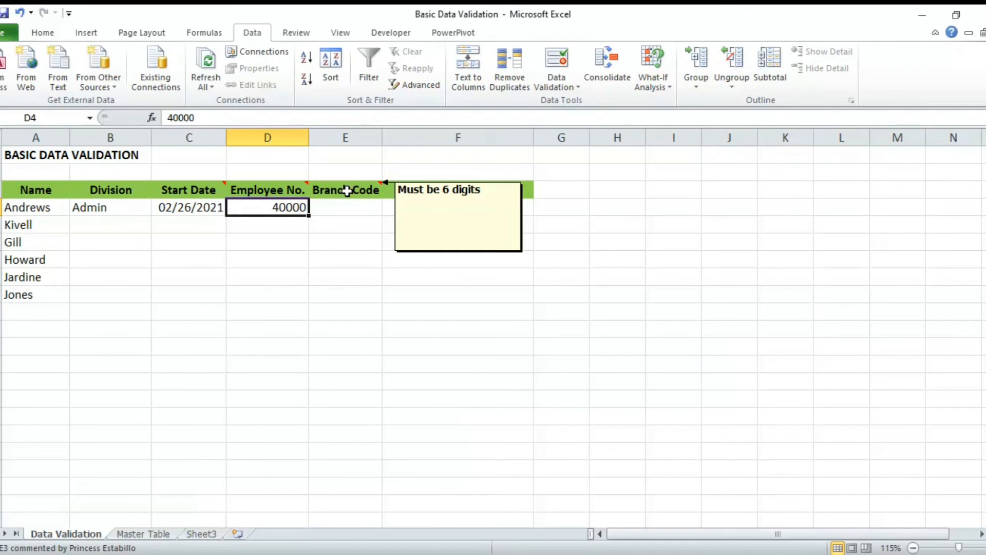
{"action": "left_click", "coordinate": [346, 206]}
{"action": "left_click", "coordinate": [561, 76]}
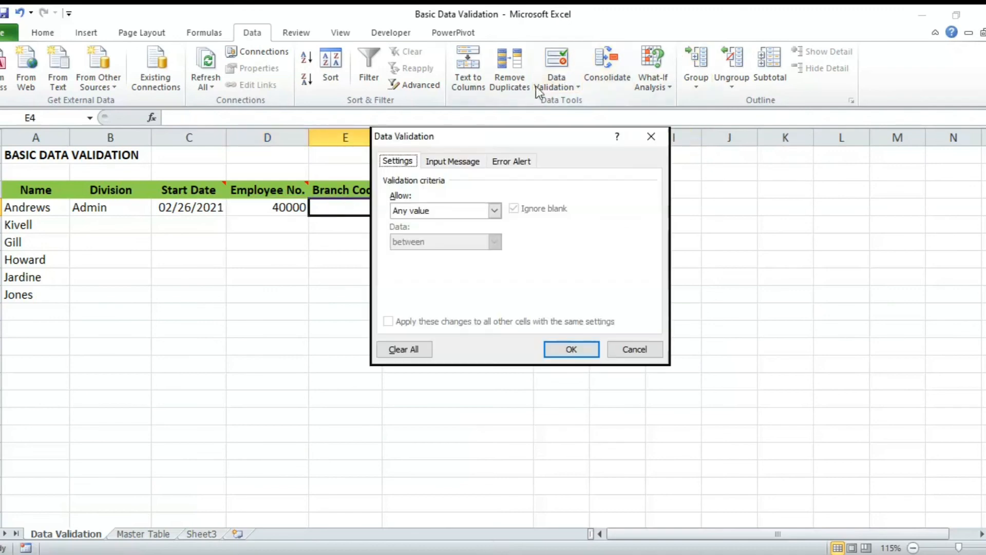
{"action": "left_click_drag", "start_coordinate": [560, 138], "coordinate": [684, 138]}
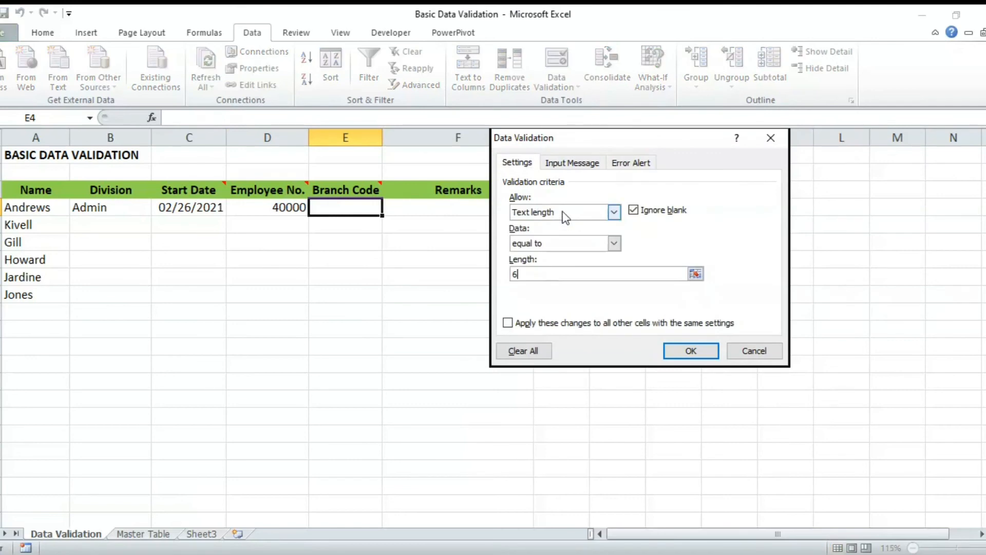
{"action": "left_click", "coordinate": [563, 213]}
{"action": "left_click", "coordinate": [563, 213]}
{"action": "left_click", "coordinate": [563, 213]}
{"action": "left_click", "coordinate": [563, 213]}
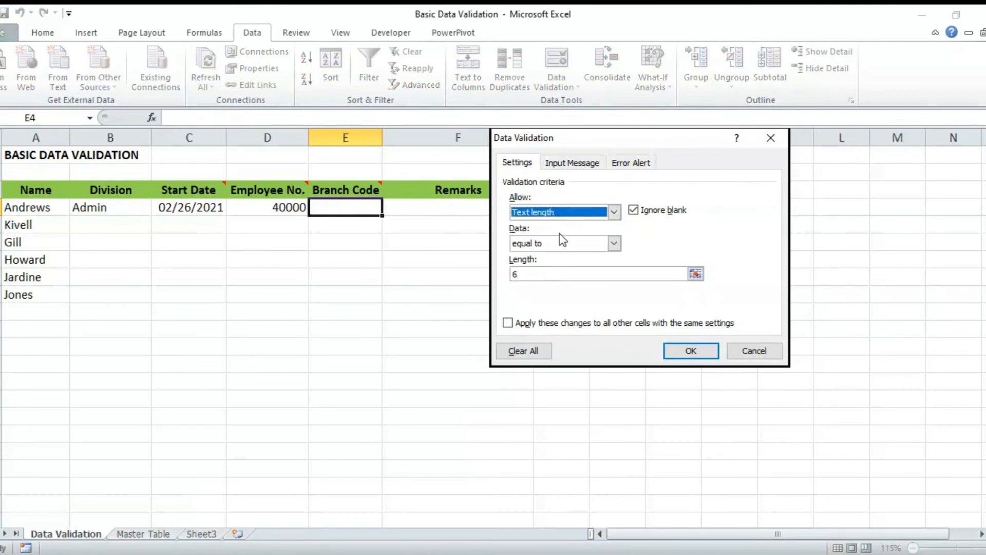
{"action": "left_click", "coordinate": [538, 272]}
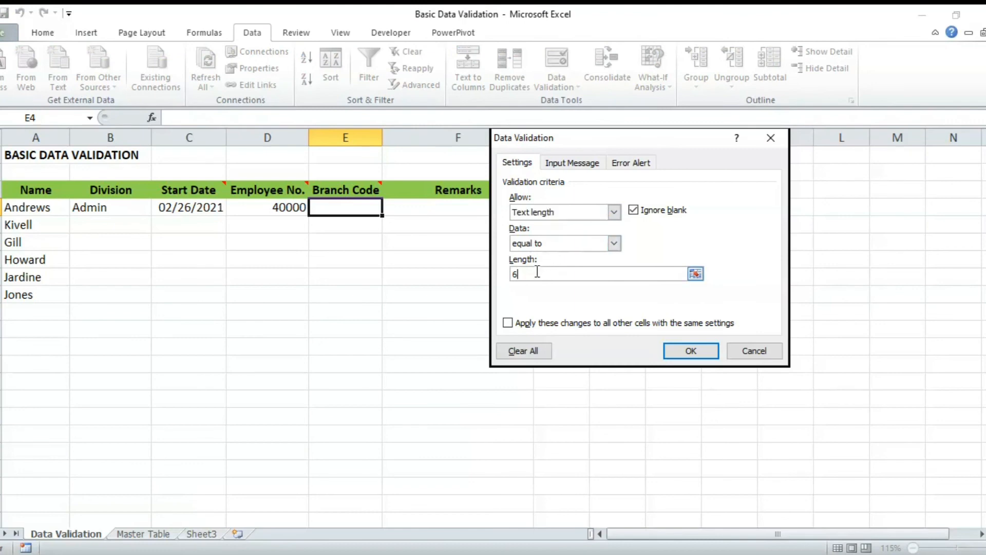
{"action": "left_click", "coordinate": [688, 349]}
Step: Test cell E4's length rule with 109, and retry the entry with 109000
{"action": "type", "text": "109"}
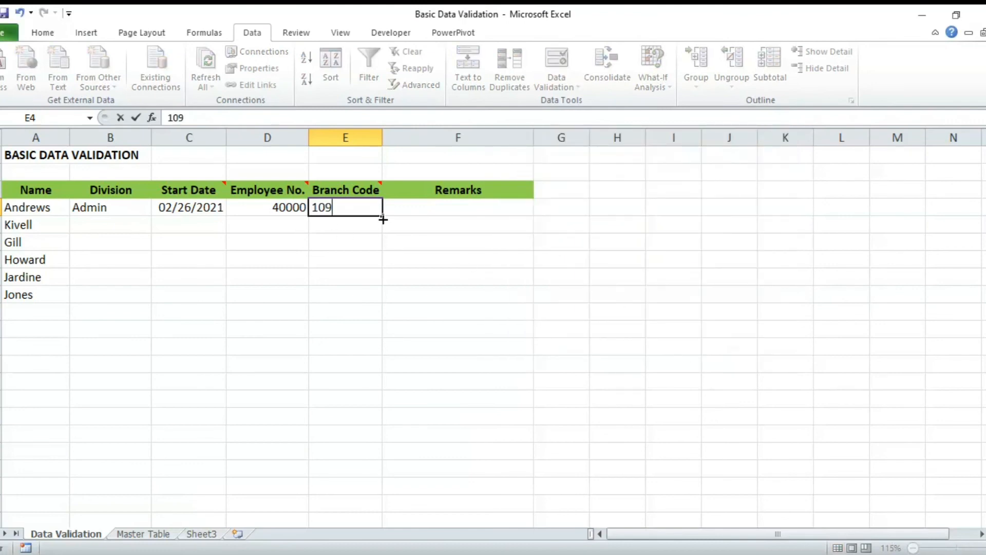
{"action": "key", "text": "Return"}
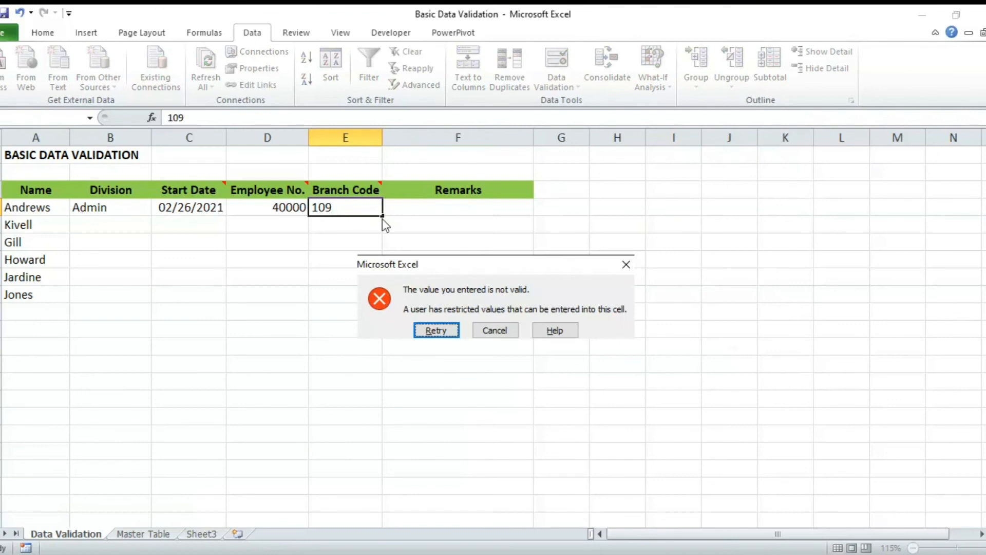
{"action": "key", "text": "Return"}
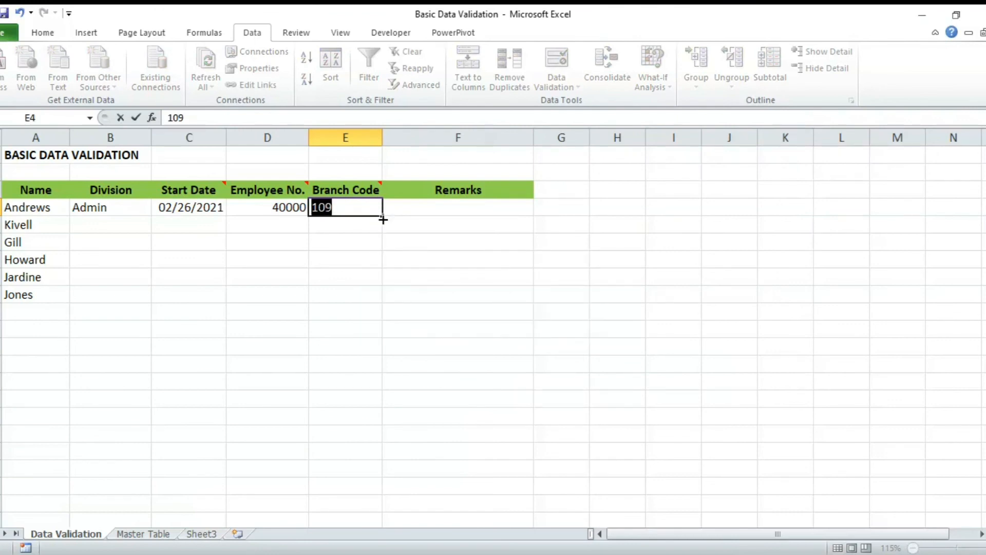
{"action": "type", "text": "109000"}
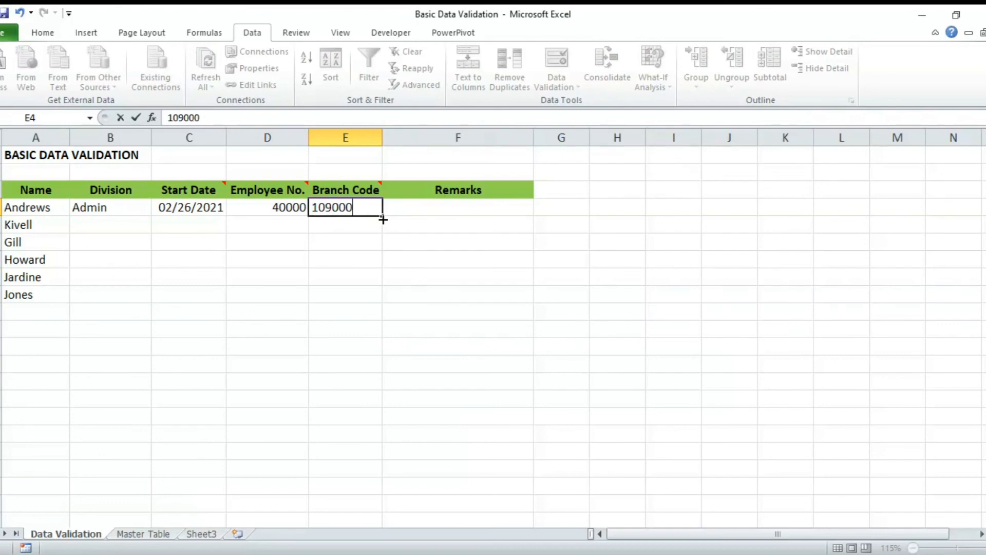
{"action": "key", "text": "Return"}
{"action": "key", "text": "Up"}
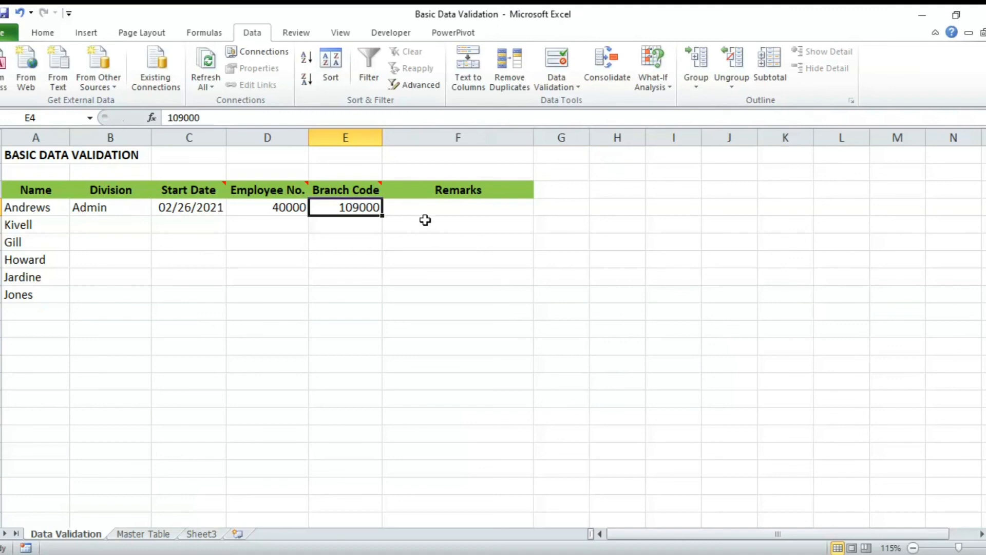
Step: Restrict Remarks cell F4 to a text length greater than 20 with data validation
{"action": "left_click", "coordinate": [432, 205]}
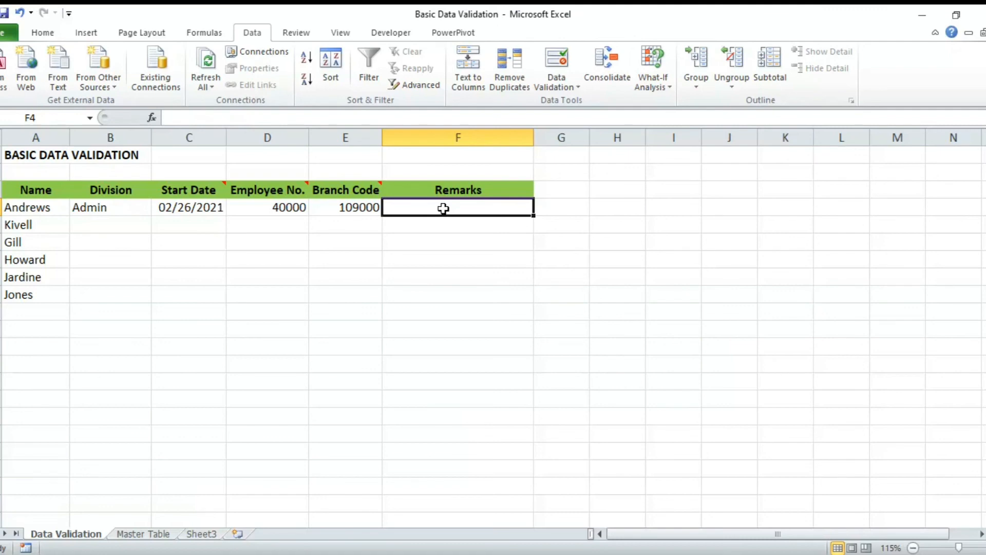
{"action": "left_click", "coordinate": [556, 64]}
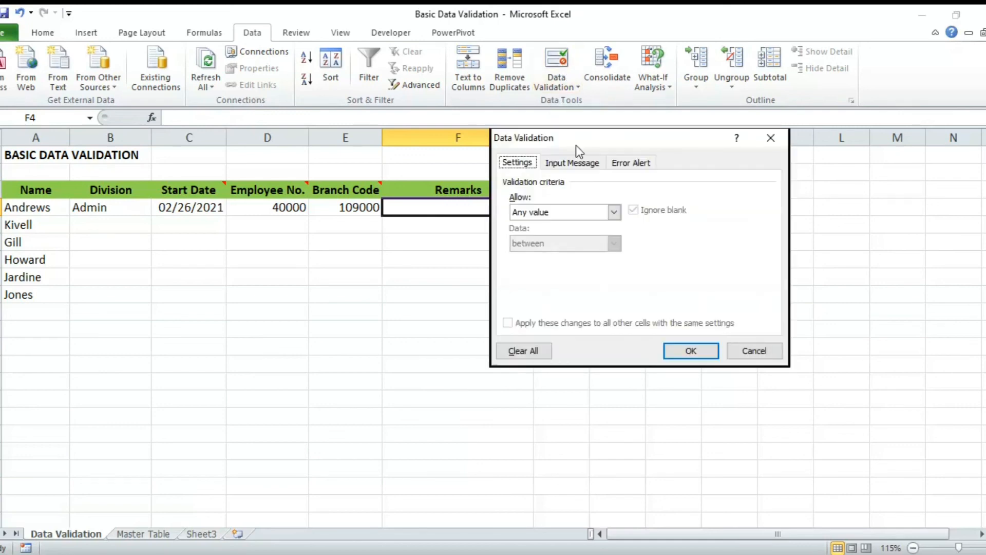
{"action": "left_click_drag", "start_coordinate": [575, 138], "coordinate": [664, 135]}
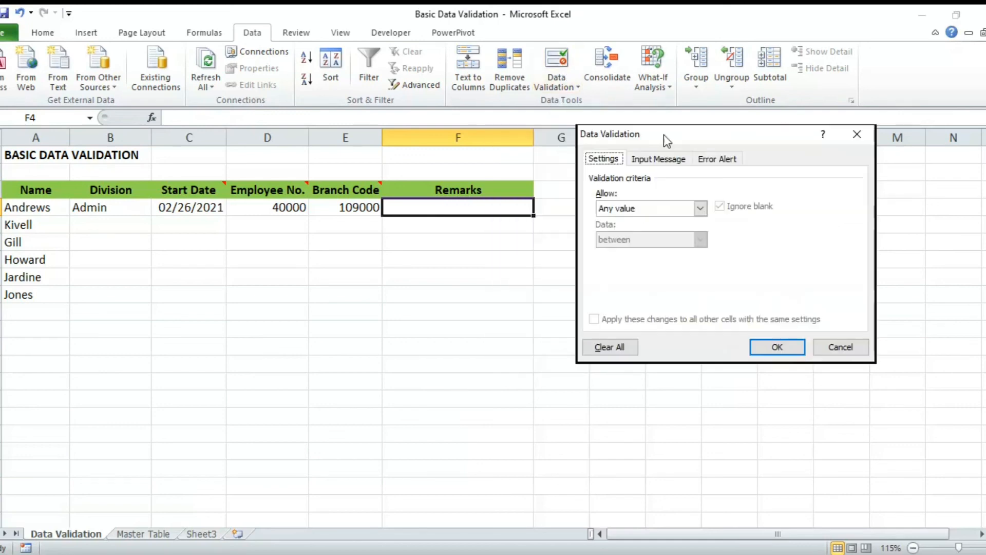
{"action": "left_click", "coordinate": [675, 208]}
{"action": "left_click", "coordinate": [645, 277]}
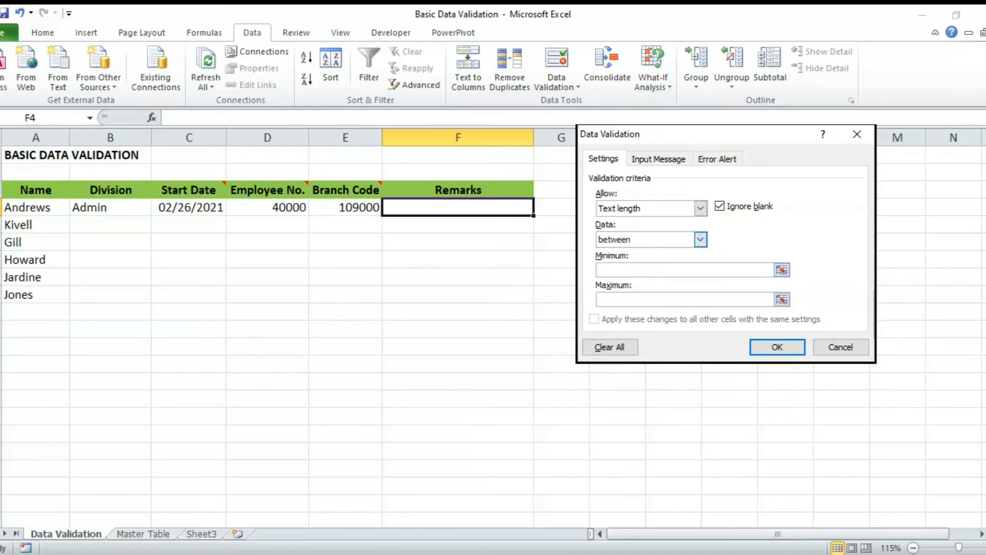
{"action": "left_click", "coordinate": [700, 239]}
{"action": "left_click", "coordinate": [633, 269]}
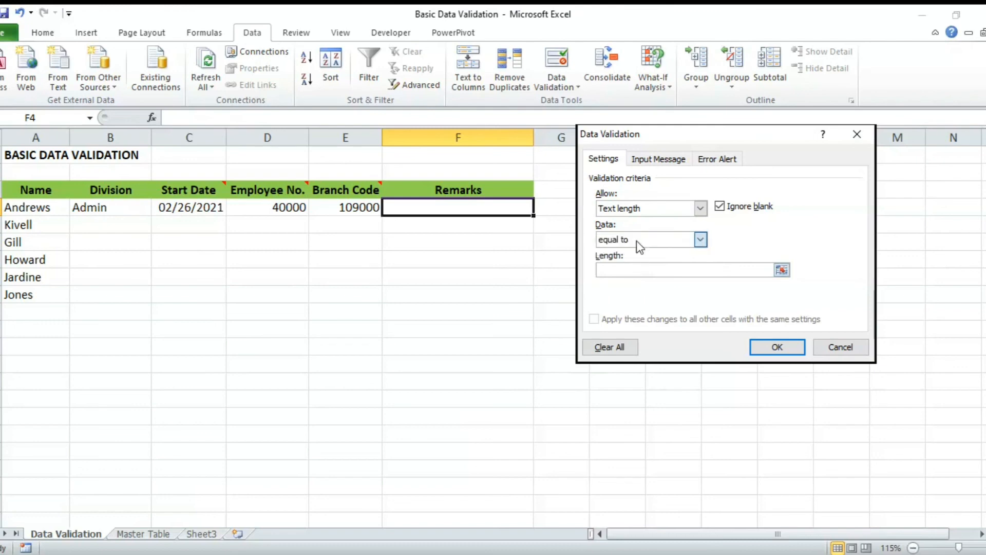
{"action": "left_click", "coordinate": [700, 239]}
{"action": "left_click", "coordinate": [638, 287]}
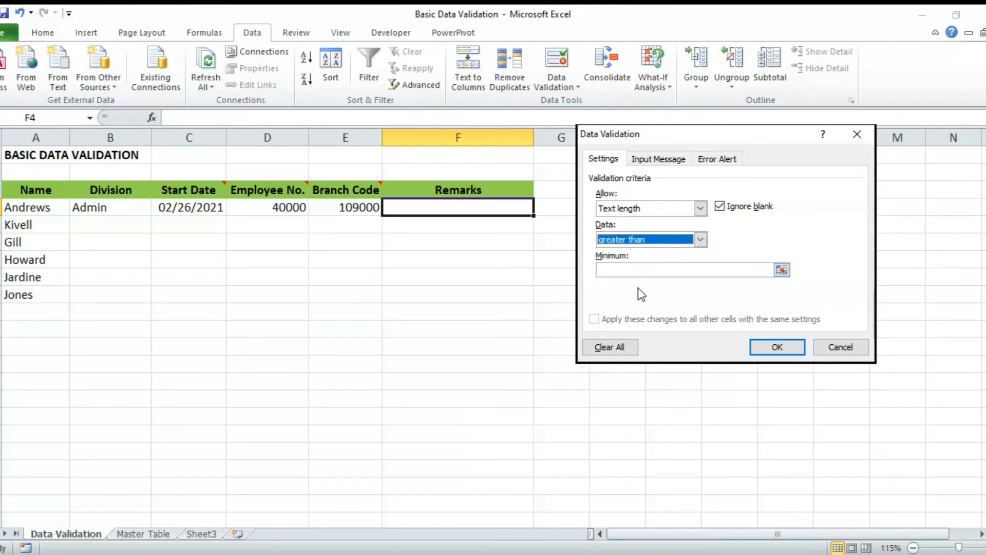
{"action": "left_click", "coordinate": [648, 266]}
{"action": "type", "text": "20"}
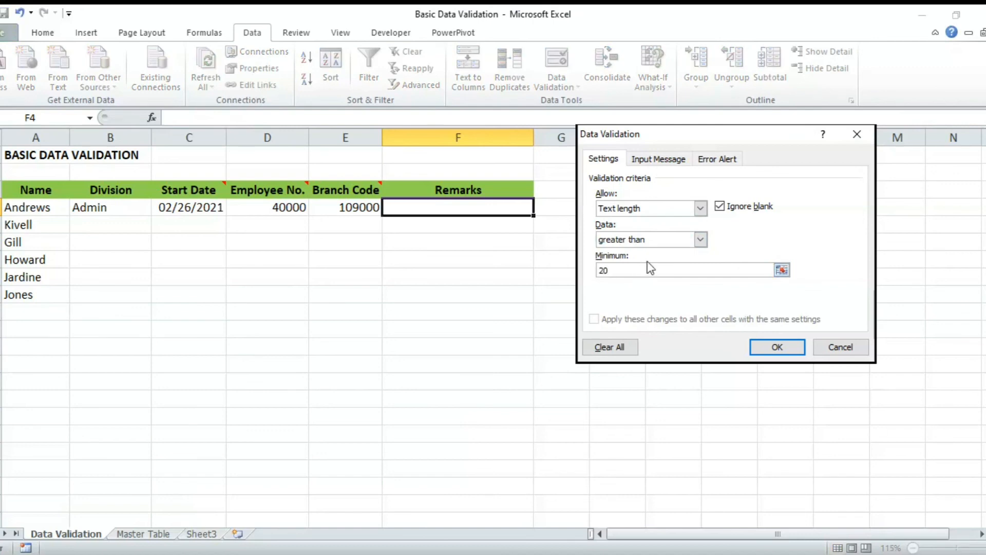
{"action": "left_click", "coordinate": [777, 347]}
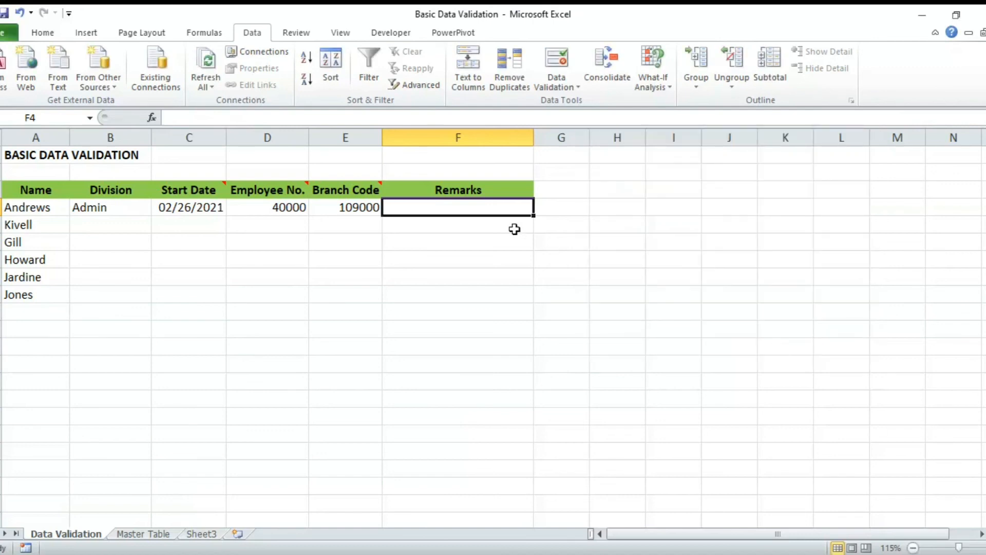
Step: Test cell F4's length rule with "fasfdsafsdfd", cancel it, and enter "fsdafsadfsdfsdafsafsdfsd" instead
{"action": "type", "text": "fasfdsafsdfd"}
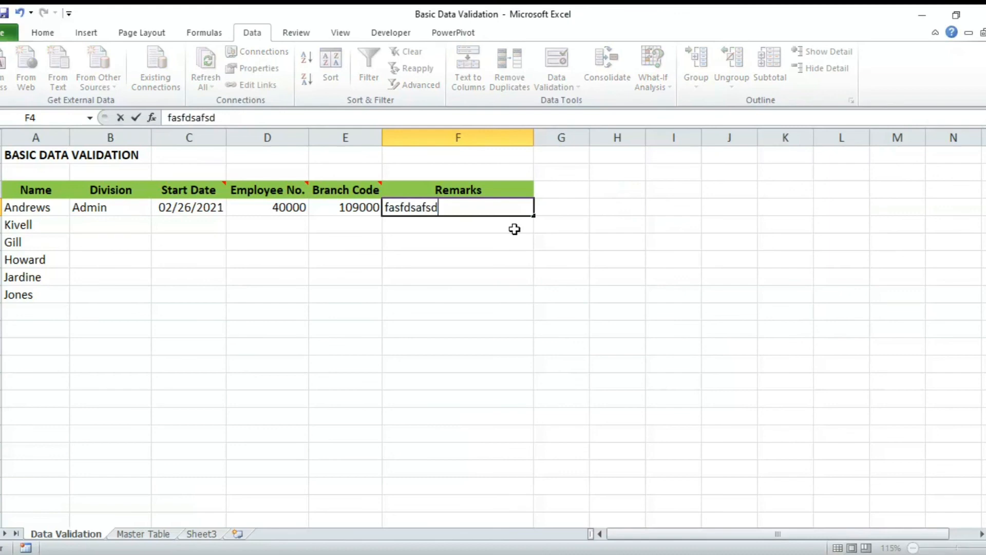
{"action": "key", "text": "Return"}
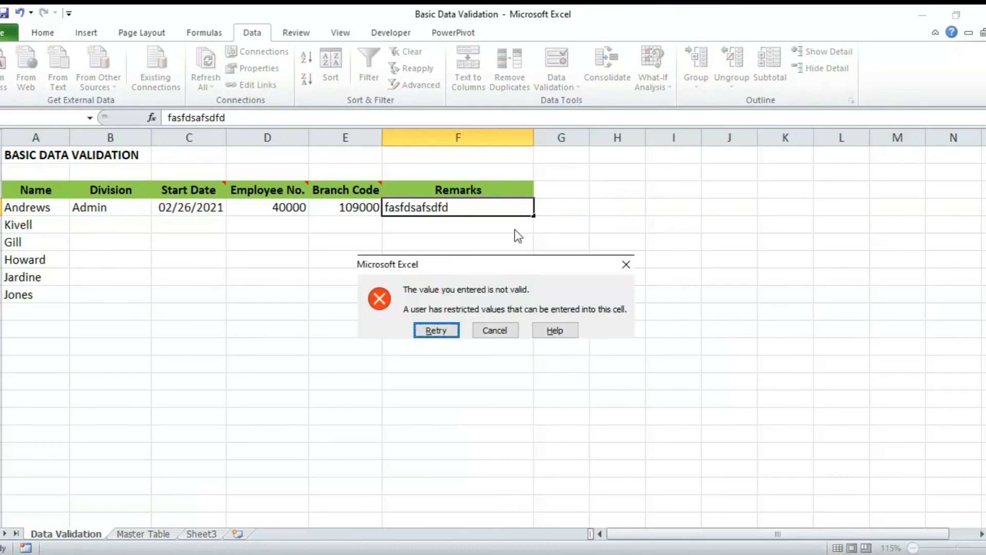
{"action": "left_click", "coordinate": [501, 331]}
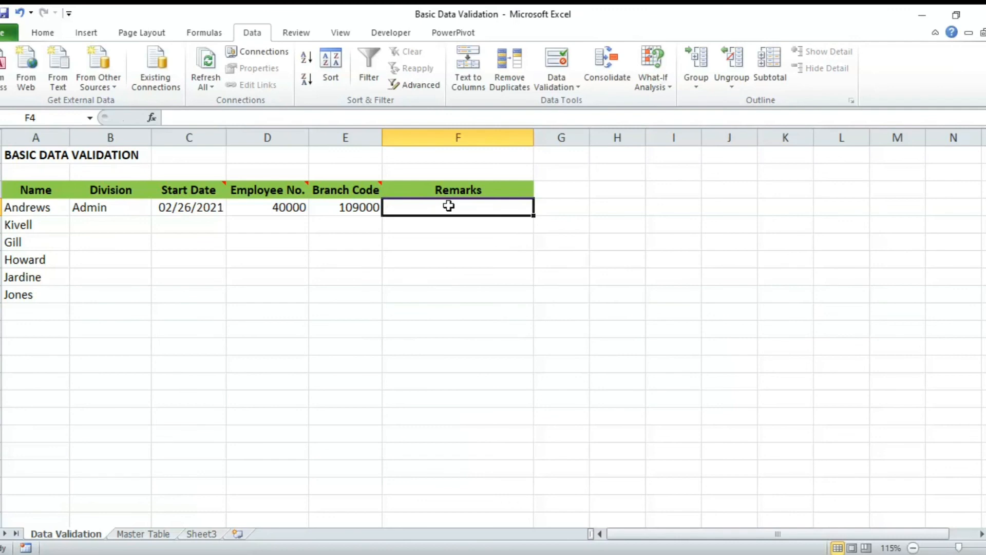
{"action": "type", "text": "fsdafsadfsdfsdafsafsdfsd"}
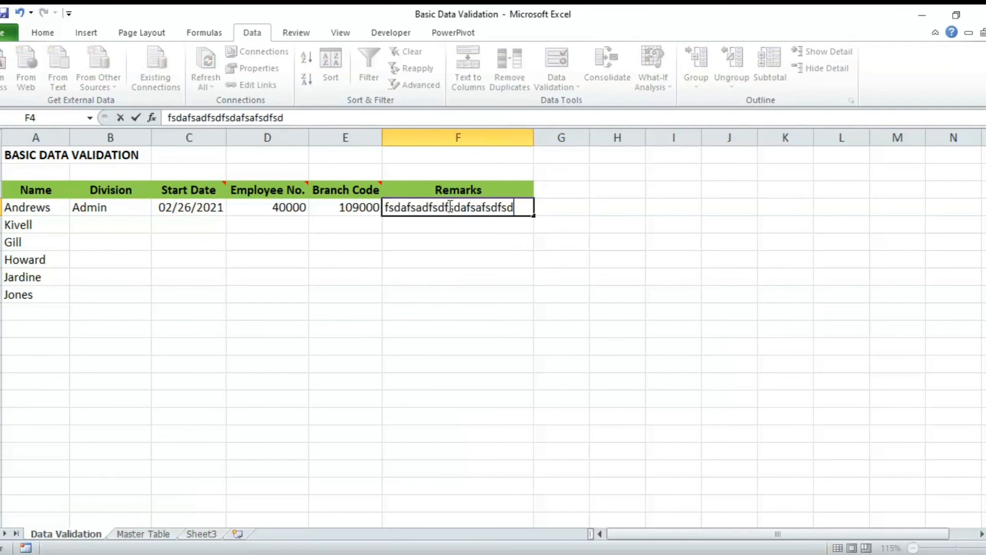
{"action": "key", "text": "Return"}
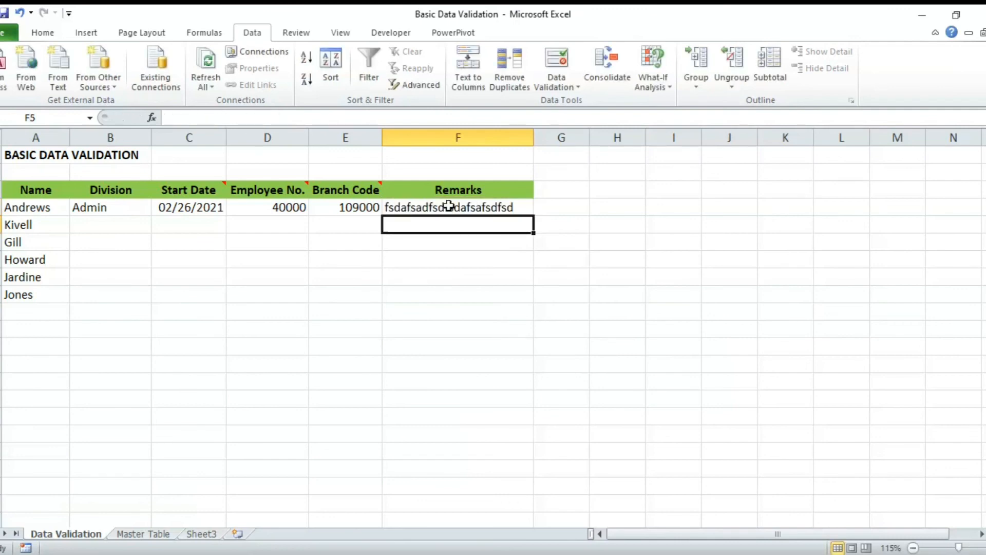
{"action": "left_click", "coordinate": [167, 209]}
{"action": "left_click_drag", "start_coordinate": [117, 204], "coordinate": [502, 207]}
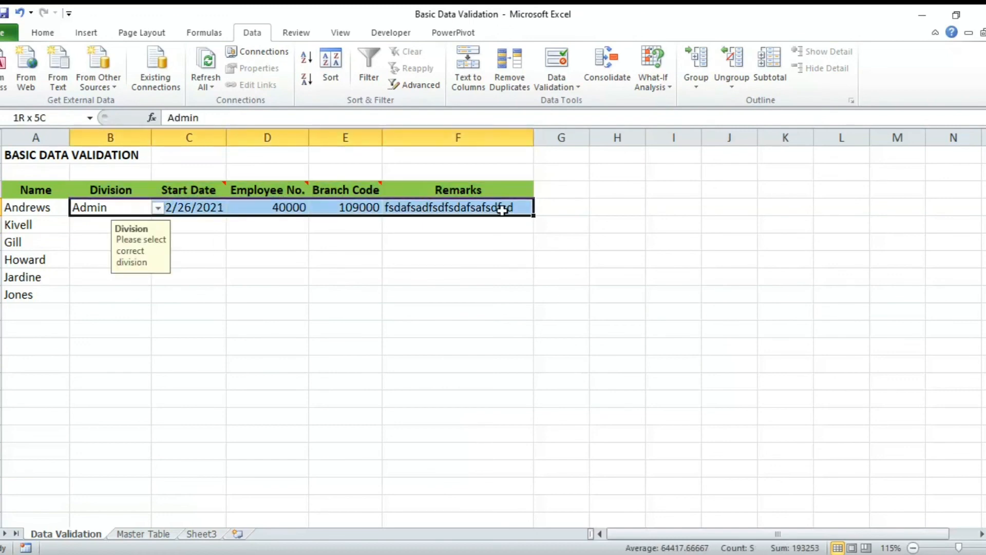
{"action": "left_click", "coordinate": [112, 207]}
{"action": "left_click_drag", "start_coordinate": [111, 207], "coordinate": [390, 208]}
{"action": "left_click", "coordinate": [387, 226]}
{"action": "left_click_drag", "start_coordinate": [110, 226], "coordinate": [467, 290]}
{"action": "left_click", "coordinate": [356, 274]}
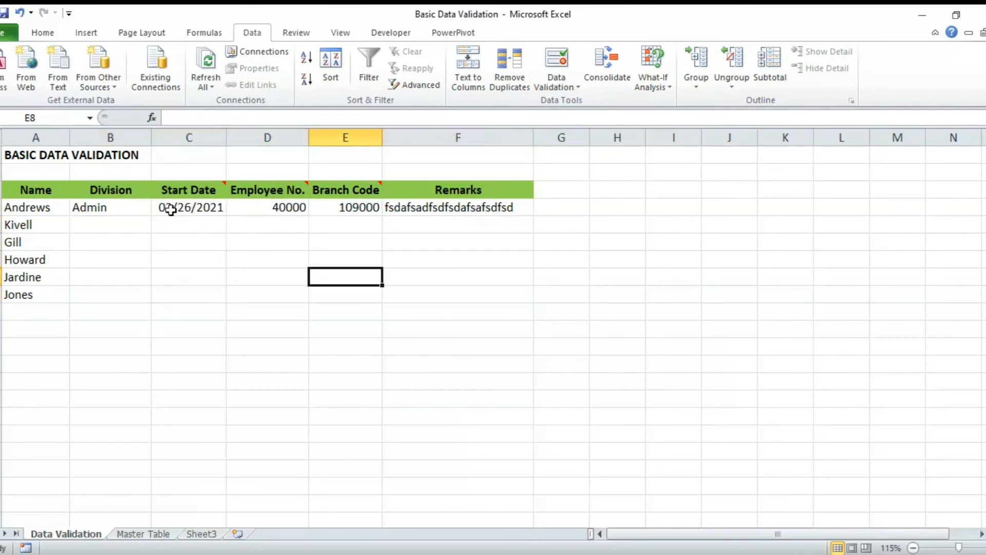
Step: Copy the entries in B4:F4 and paste only their validation onto B5:F9 with Paste Special
{"action": "left_click_drag", "start_coordinate": [117, 208], "coordinate": [498, 203]}
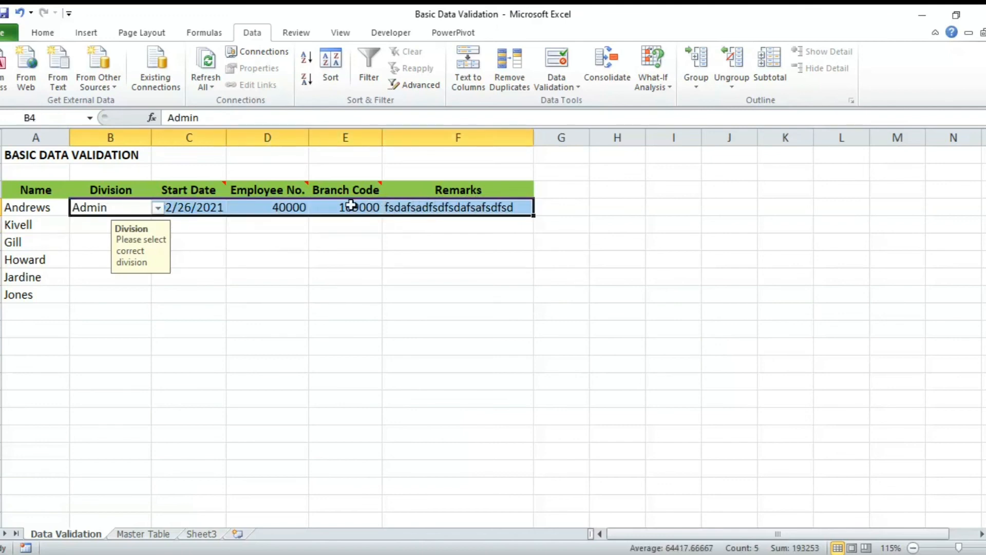
{"action": "right_click", "coordinate": [323, 210]}
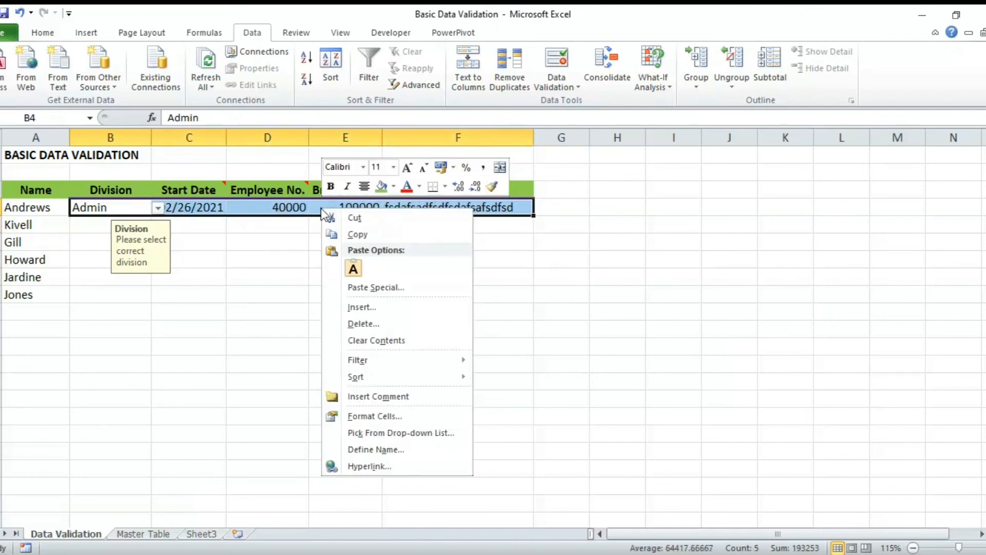
{"action": "left_click", "coordinate": [350, 234]}
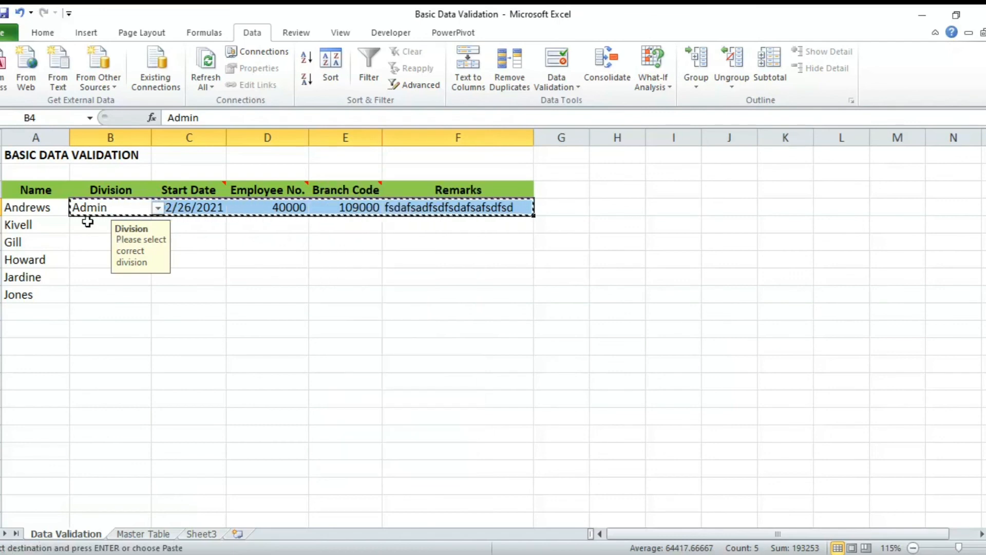
{"action": "left_click_drag", "start_coordinate": [87, 223], "coordinate": [480, 286]}
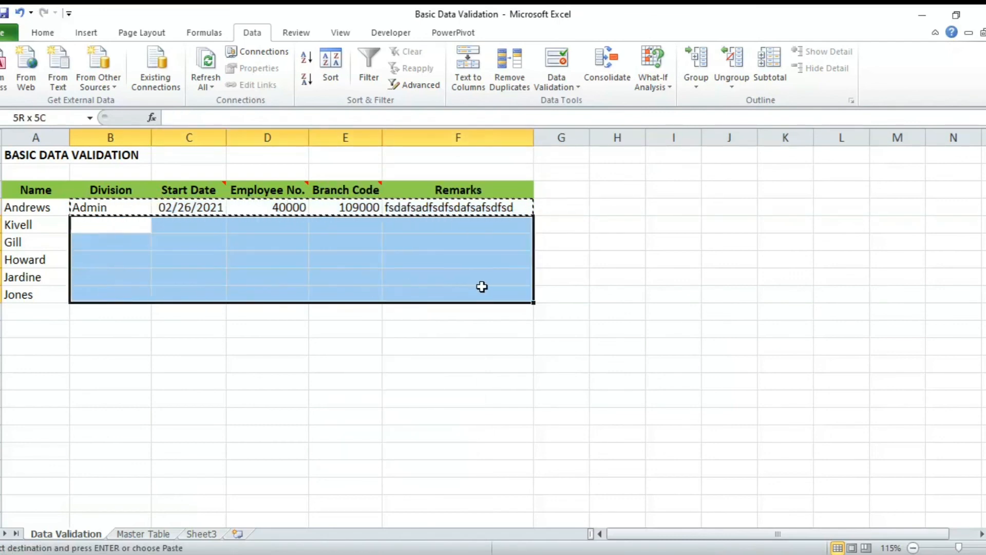
{"action": "right_click", "coordinate": [261, 247]}
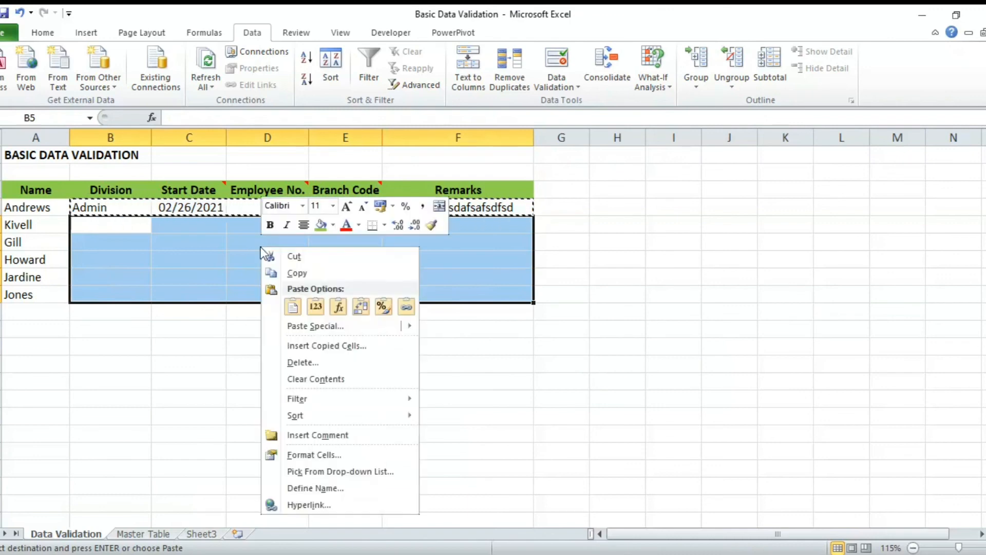
{"action": "left_click", "coordinate": [296, 328]}
{"action": "left_click_drag", "start_coordinate": [250, 209], "coordinate": [406, 188]}
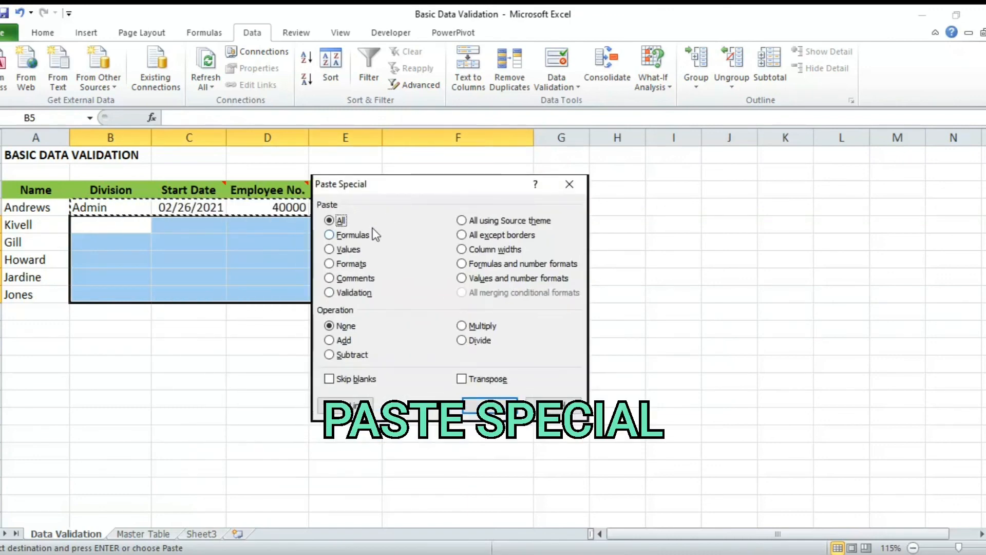
{"action": "left_click", "coordinate": [344, 291]}
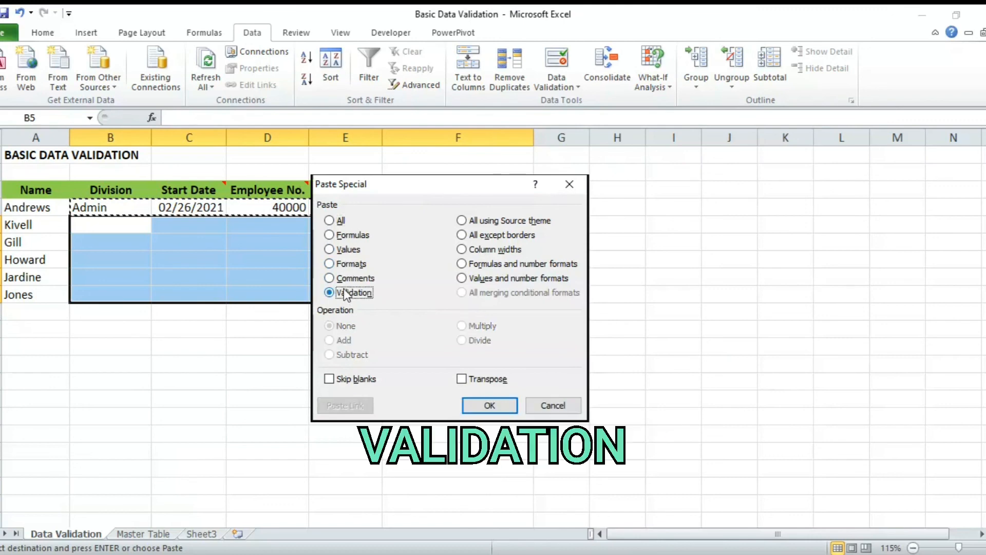
{"action": "left_click", "coordinate": [489, 406]}
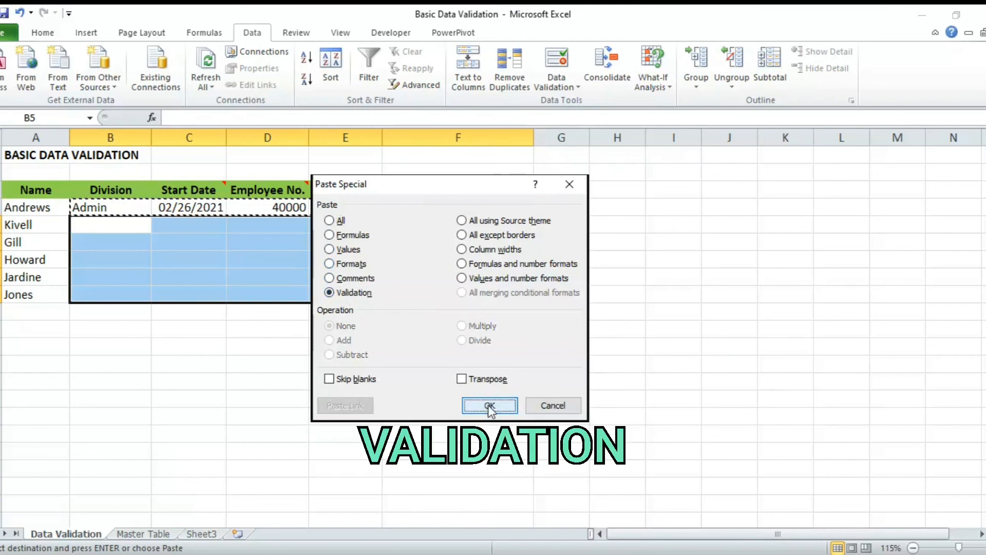
Step: Check the pasted validation by viewing the Division list in B5 and going through the cells of row 5 and the Division cells down to B9
{"action": "left_click", "coordinate": [237, 242]}
{"action": "left_click", "coordinate": [146, 226]}
{"action": "left_click", "coordinate": [158, 225]}
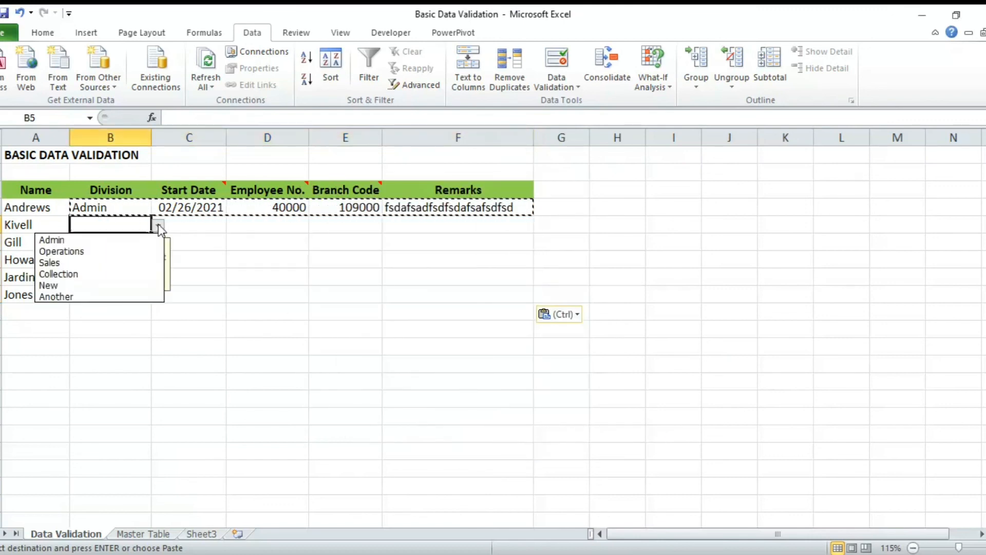
{"action": "key", "text": "Escape"}
{"action": "left_click", "coordinate": [203, 220]}
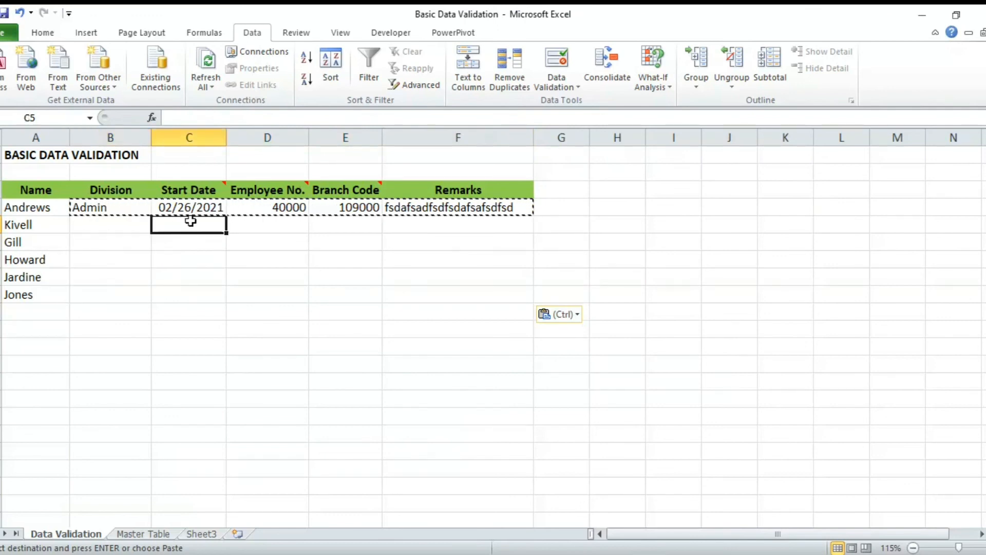
{"action": "left_click", "coordinate": [256, 226]}
{"action": "left_click", "coordinate": [364, 228]}
{"action": "left_click", "coordinate": [411, 227]}
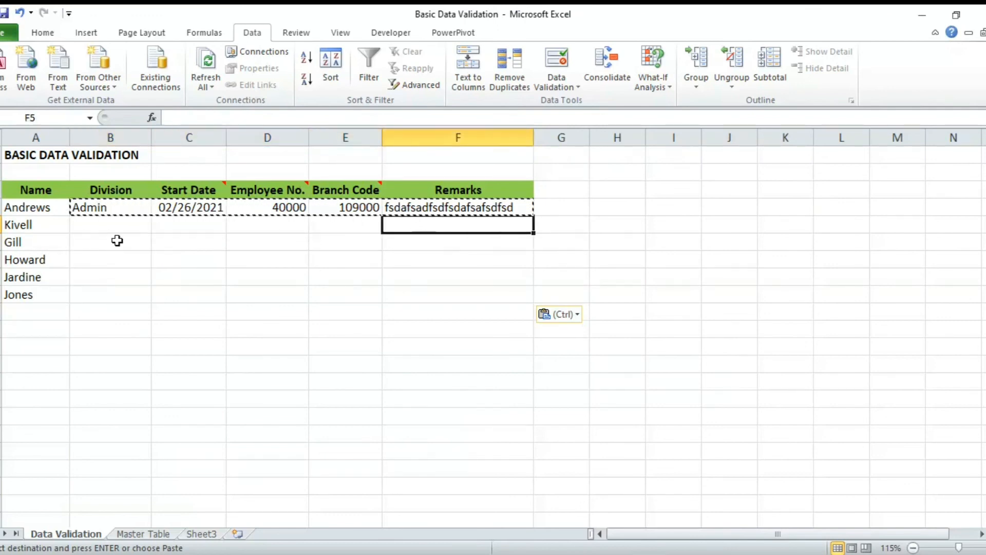
{"action": "left_click", "coordinate": [112, 231]}
{"action": "left_click", "coordinate": [108, 241]}
{"action": "left_click", "coordinate": [82, 263]}
{"action": "left_click", "coordinate": [82, 275]}
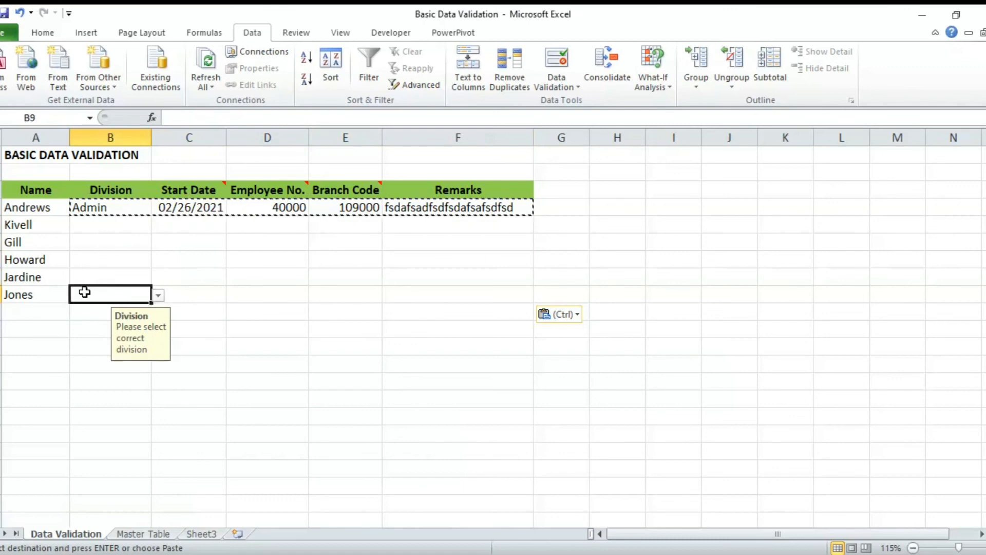
{"action": "left_click", "coordinate": [206, 242]}
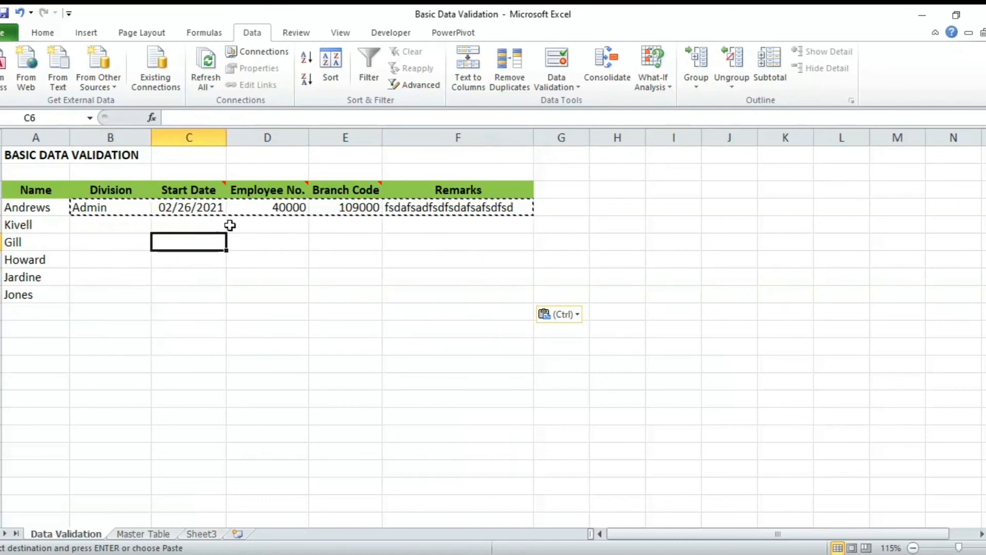